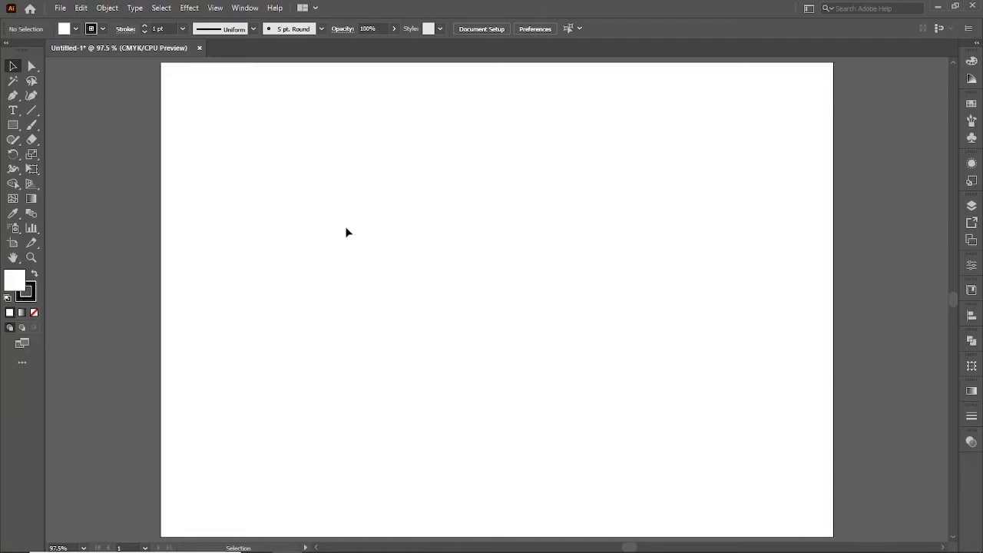
Draw an open path of four straight segments with the Pen tool, shaped like a pentagon with a gap on its left.
key("p")
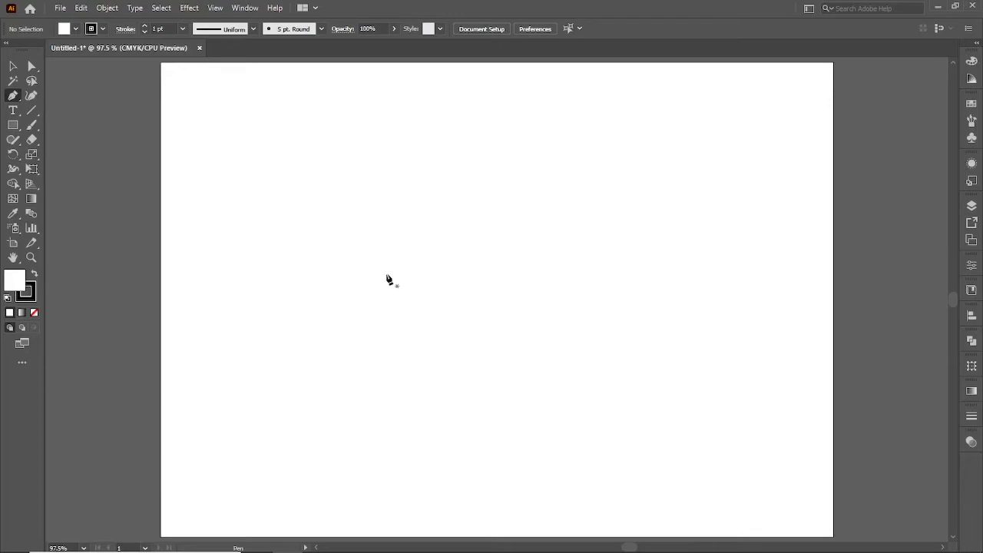
left_click(361, 265)
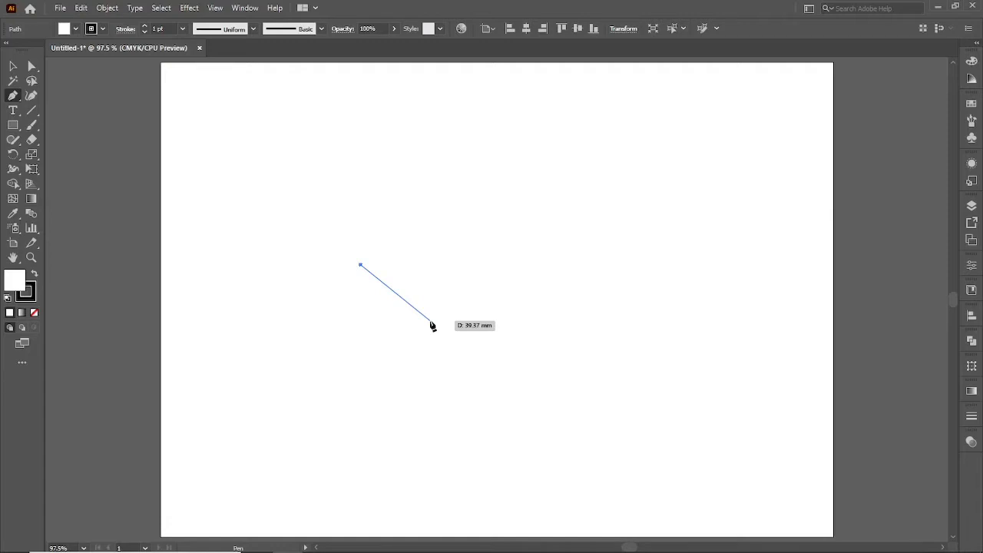
left_click(449, 229)
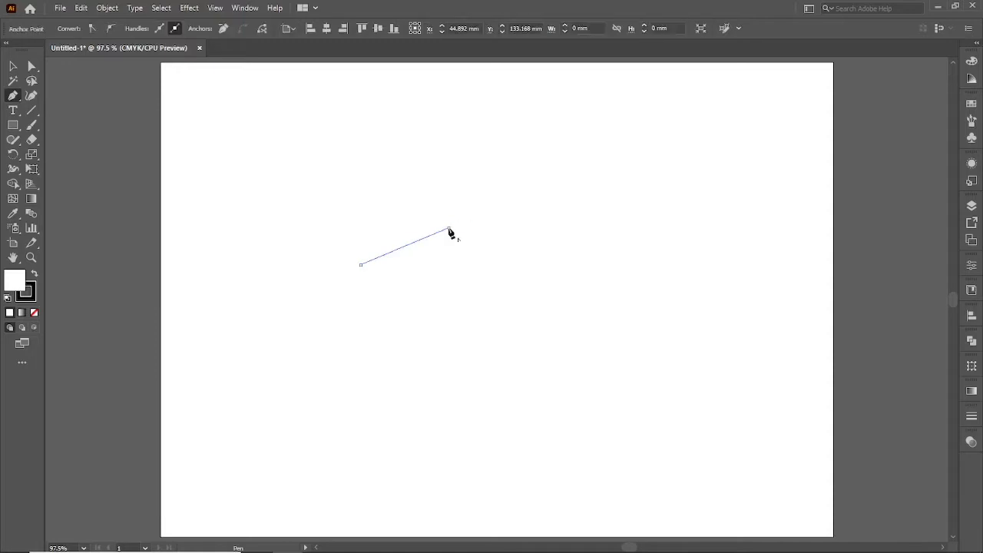
left_click(499, 299)
left_click(452, 368)
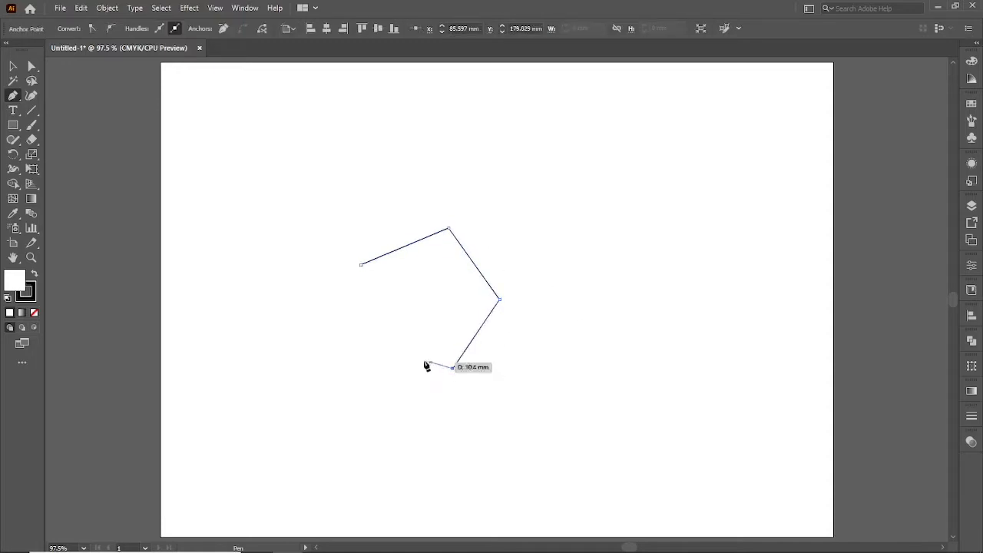
left_click(369, 334)
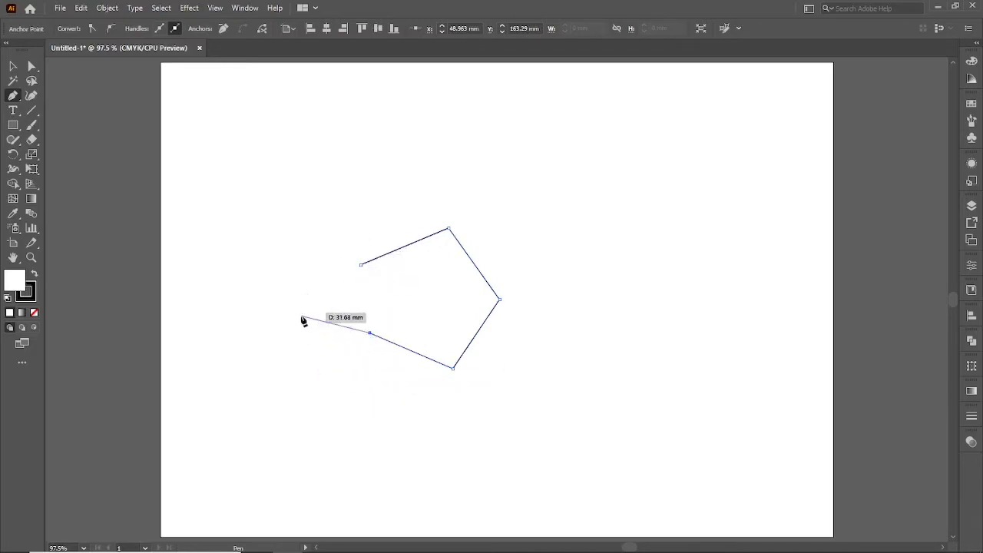
key("Escape")
Move the open pentagon-shaped path up and to the right on the artboard, and deselect it.
key("v")
left_click(321, 366)
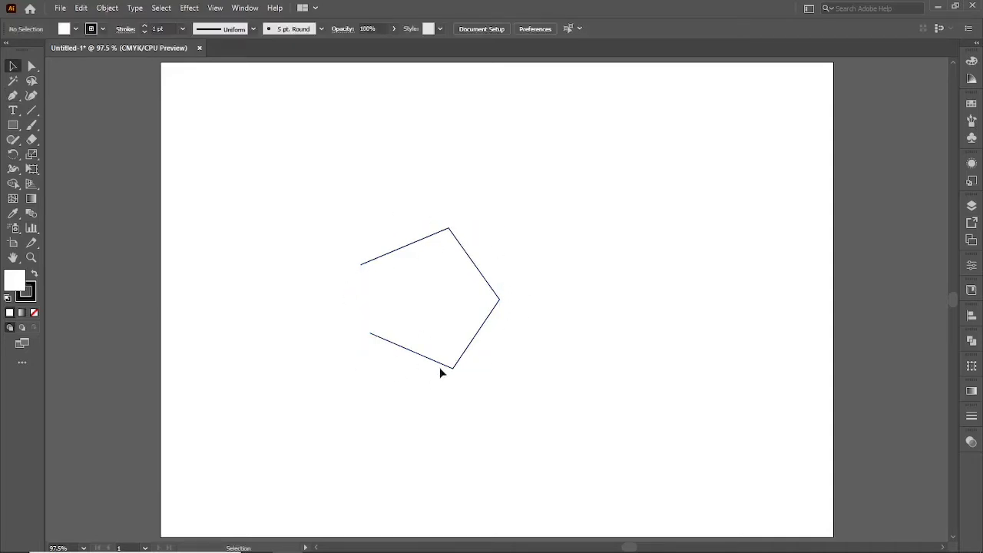
left_click_drag(448, 361, 496, 270)
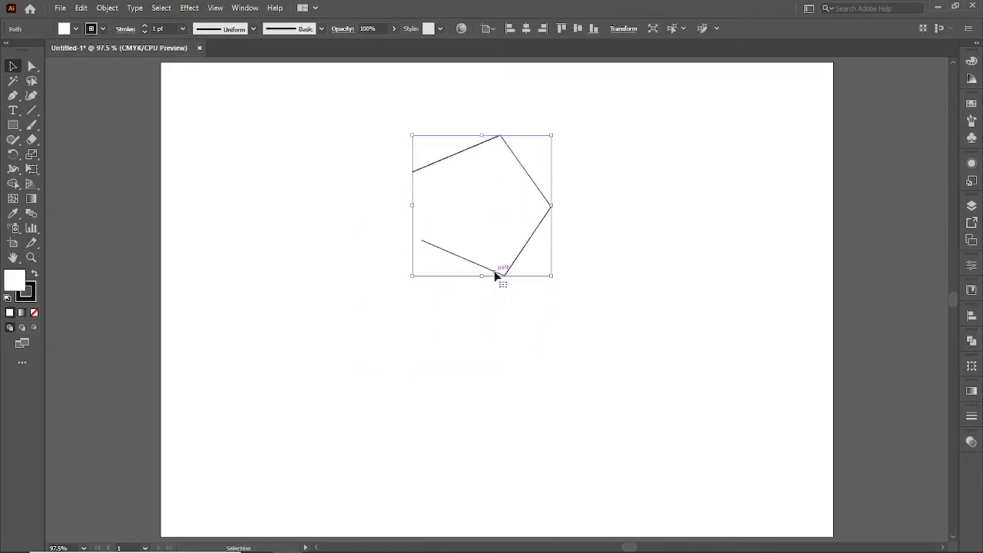
left_click(420, 205)
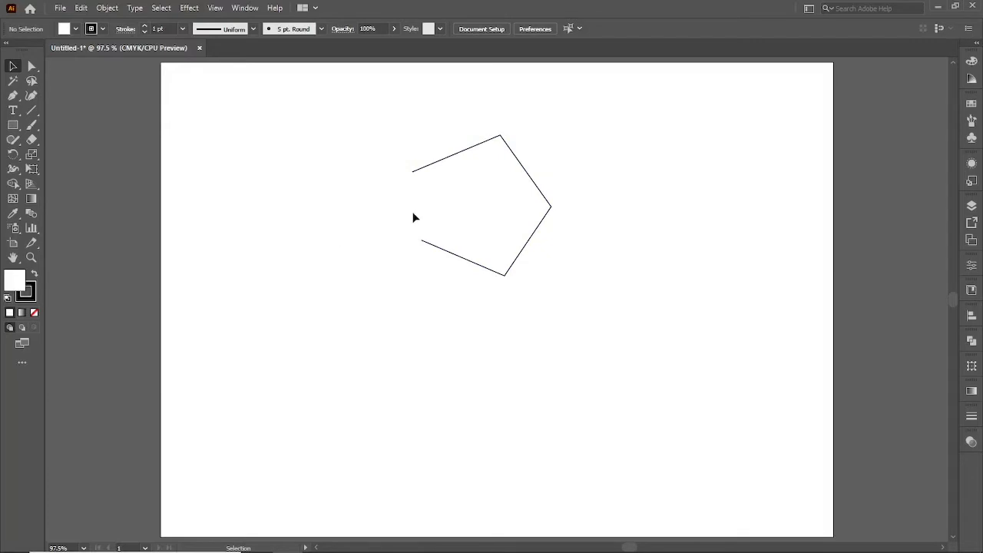
left_click_drag(453, 257, 553, 249)
left_click(399, 314)
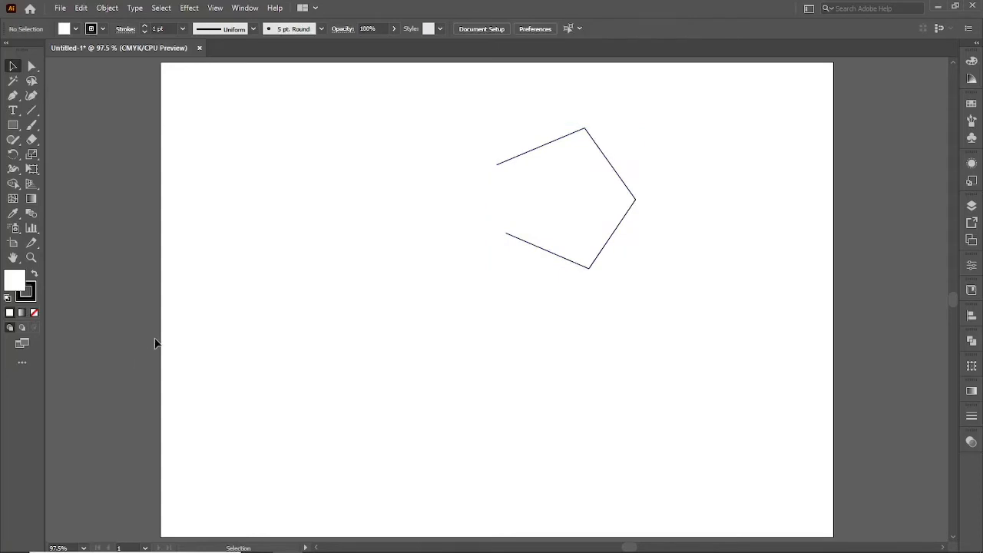
Draw a closed rectangle about 26 by 19 mm with the Pen tool, below and left of the open path.
key("p")
left_click(277, 299)
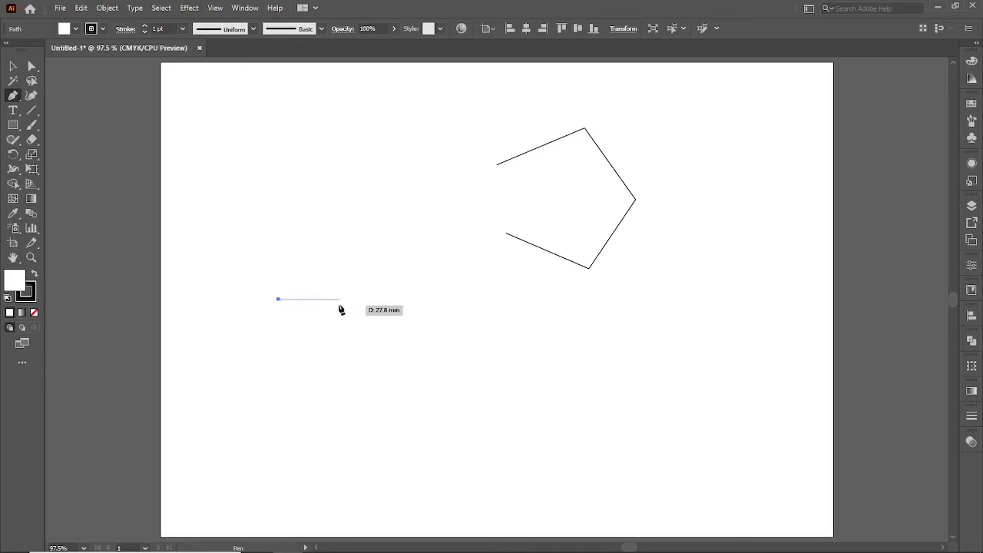
left_click(336, 299)
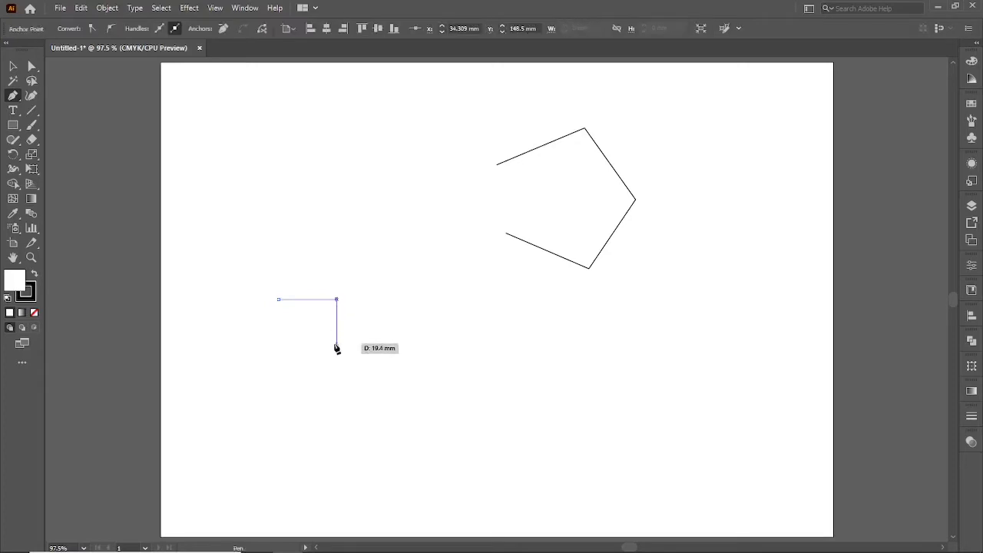
left_click(337, 343)
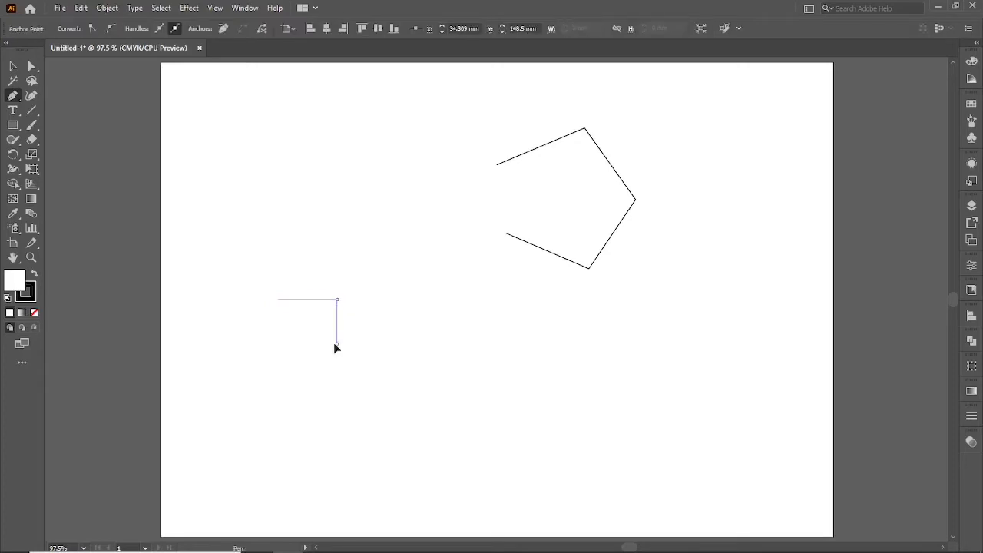
left_click(277, 343)
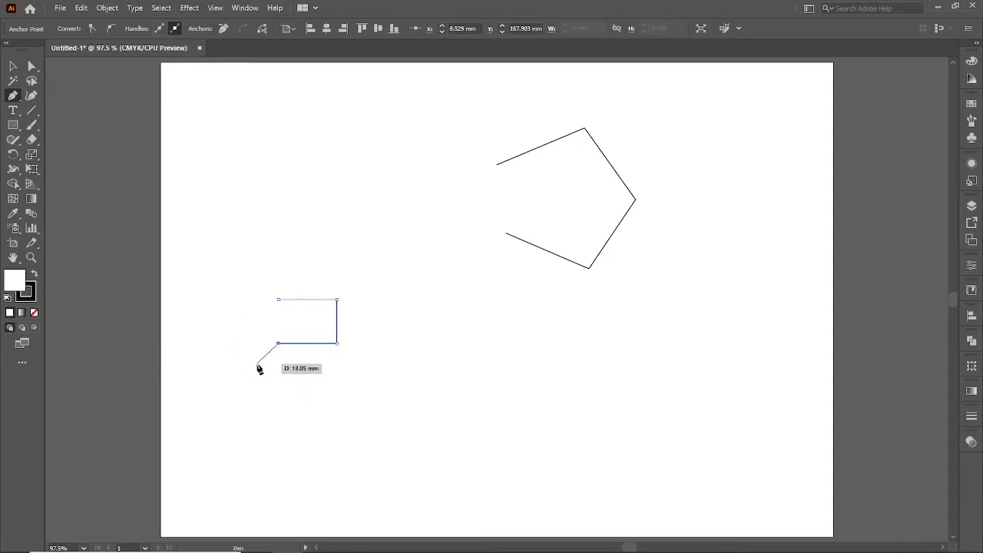
left_click(278, 300)
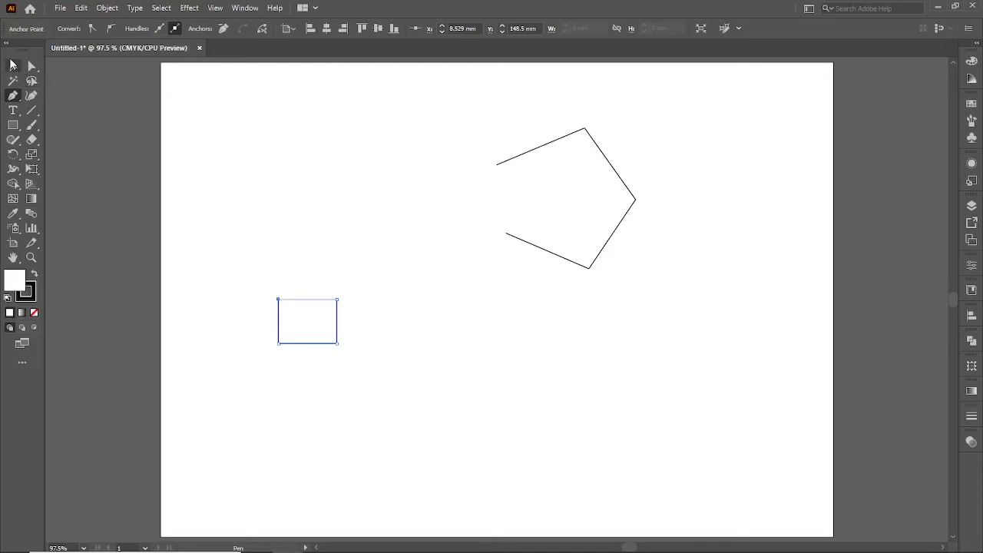
Move the rectangle slightly up and to the right, and delete both drawn shapes from the artboard.
left_click(12, 65)
left_click(318, 302)
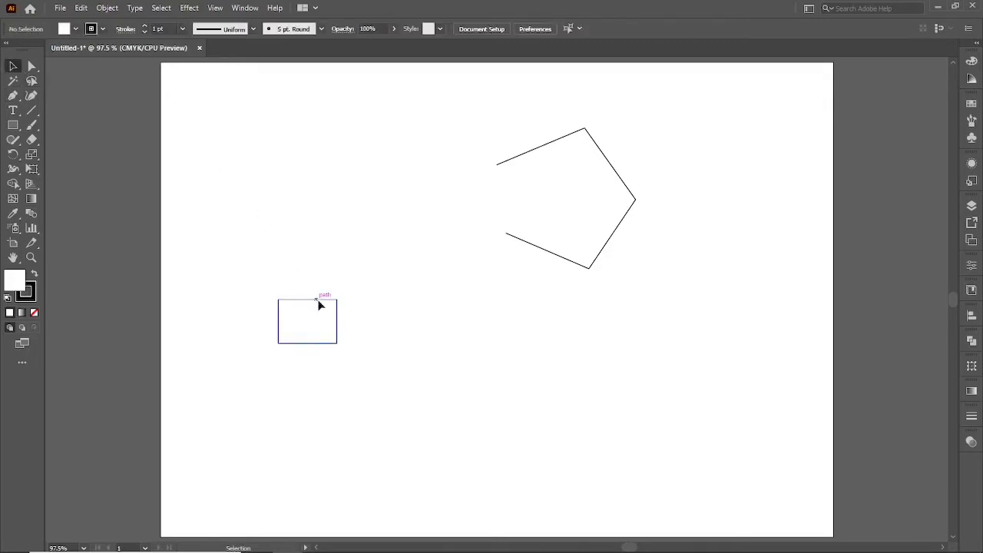
left_click_drag(320, 305, 350, 272)
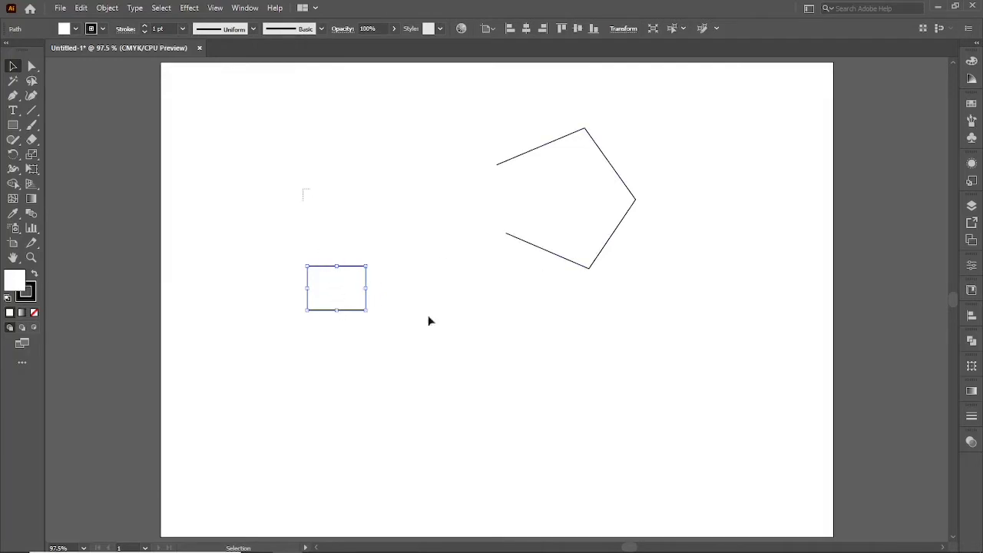
left_click_drag(429, 321, 546, 376)
key("Delete")
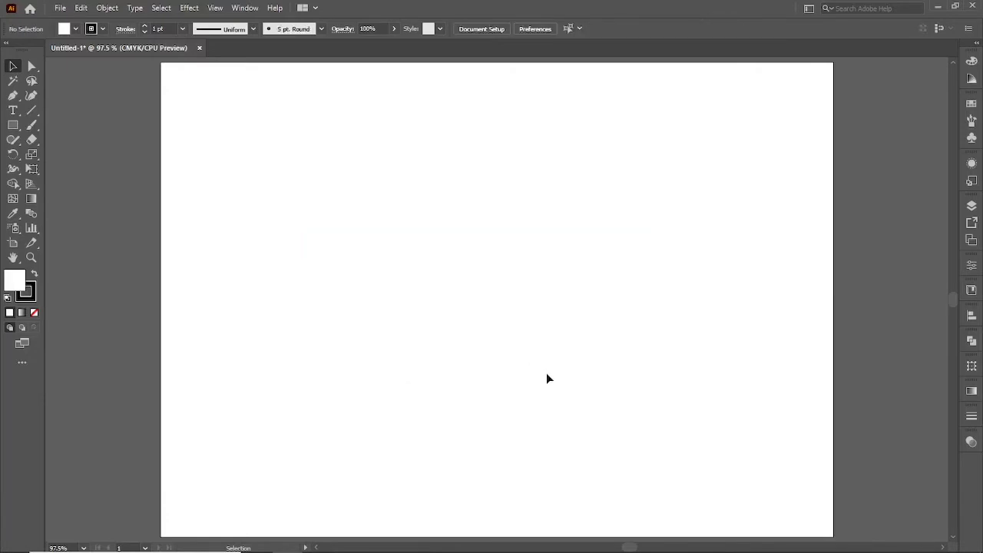
Draw an irregular open path of five straight segments with the Pen tool, and delete it from the artboard.
key("p")
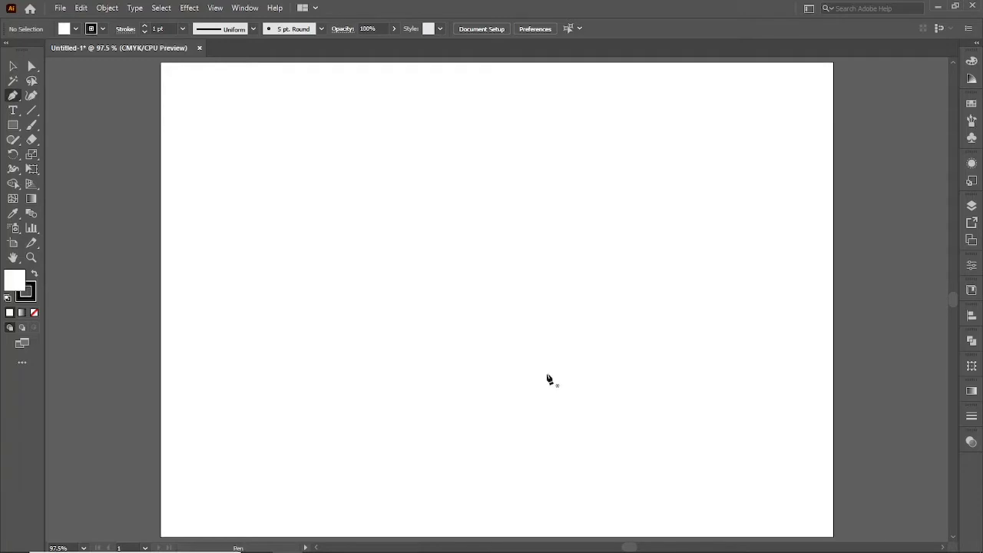
left_click(359, 232)
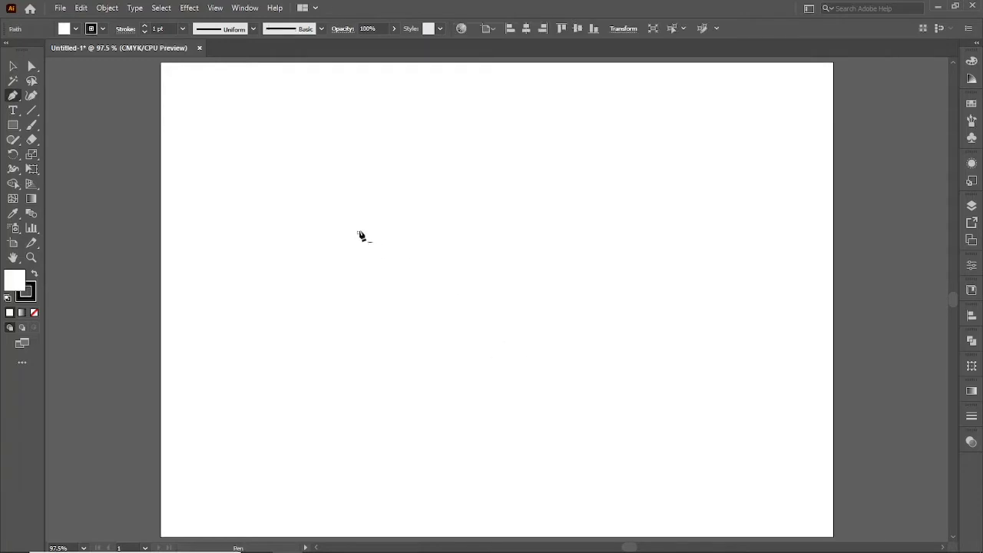
left_click(426, 247)
left_click(410, 340)
left_click(320, 348)
left_click(306, 277)
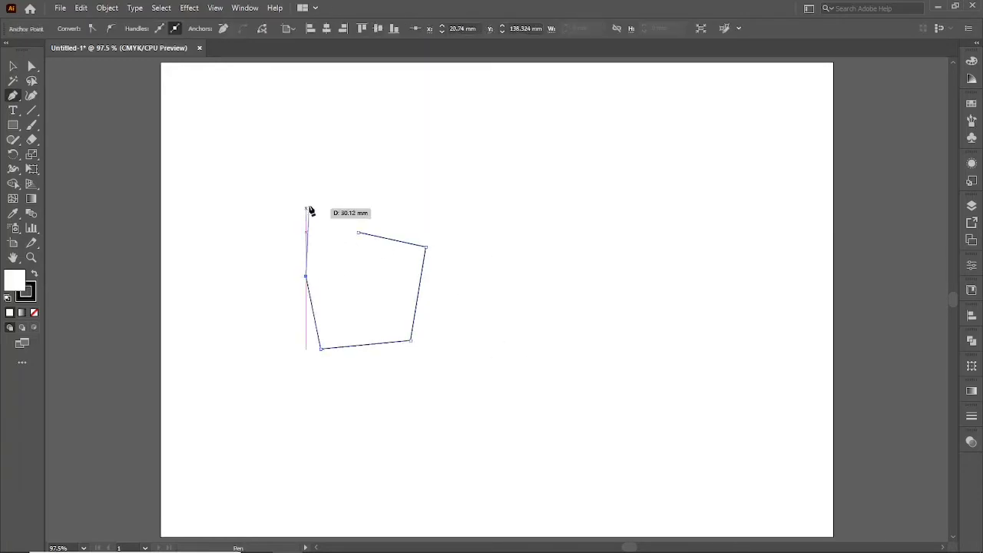
left_click(309, 206)
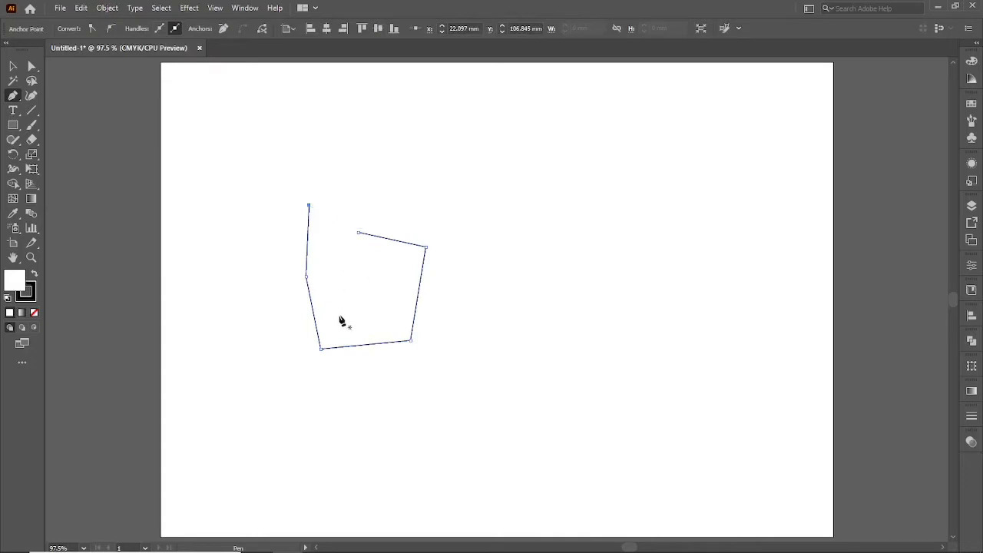
key("Escape")
key("Delete")
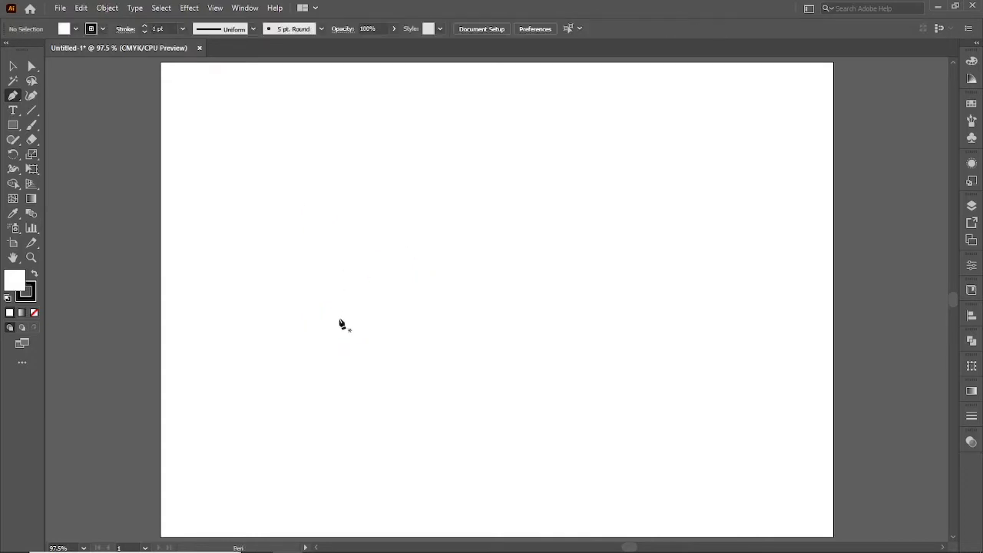
Draw an open S-shaped path with the Pen tool, with an upward arch about 36 mm wide followed by a downward curve.
left_click(342, 255)
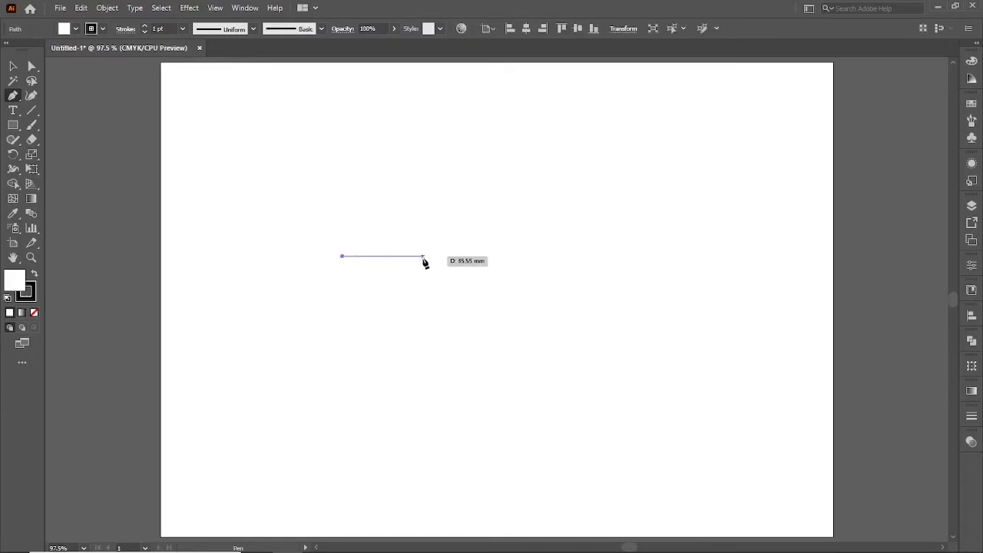
left_click(422, 257)
left_click_drag(423, 258, 468, 212)
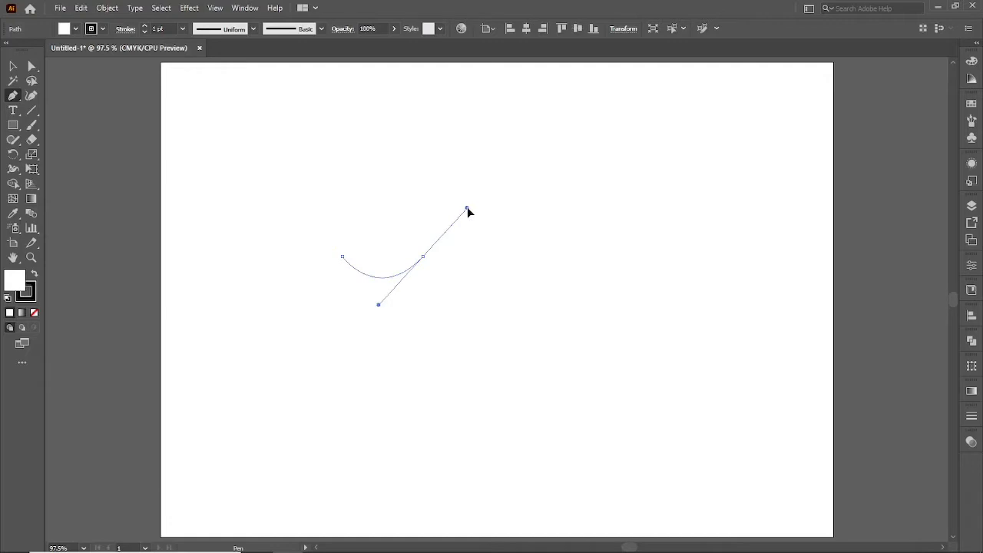
left_click_drag(469, 212, 466, 300)
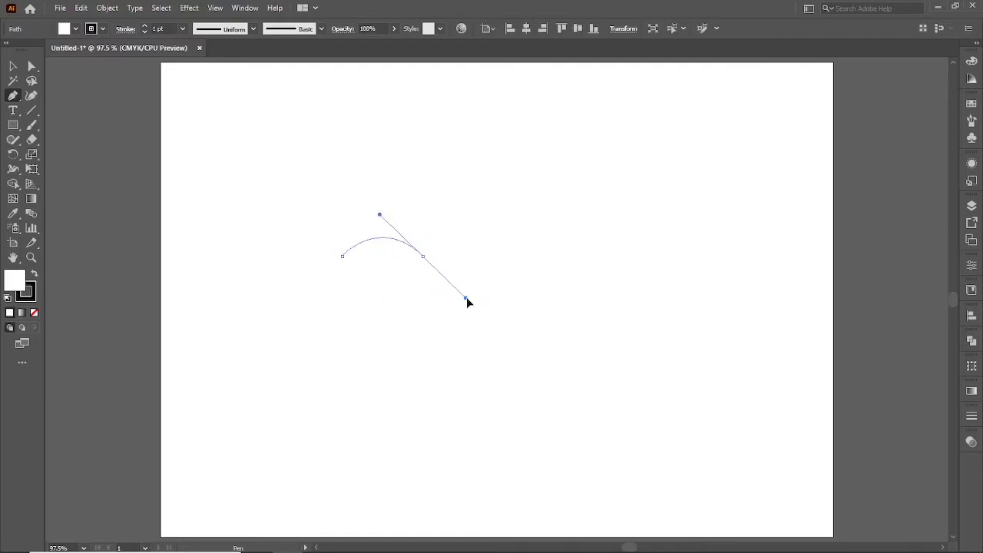
left_click_drag(466, 298, 466, 297)
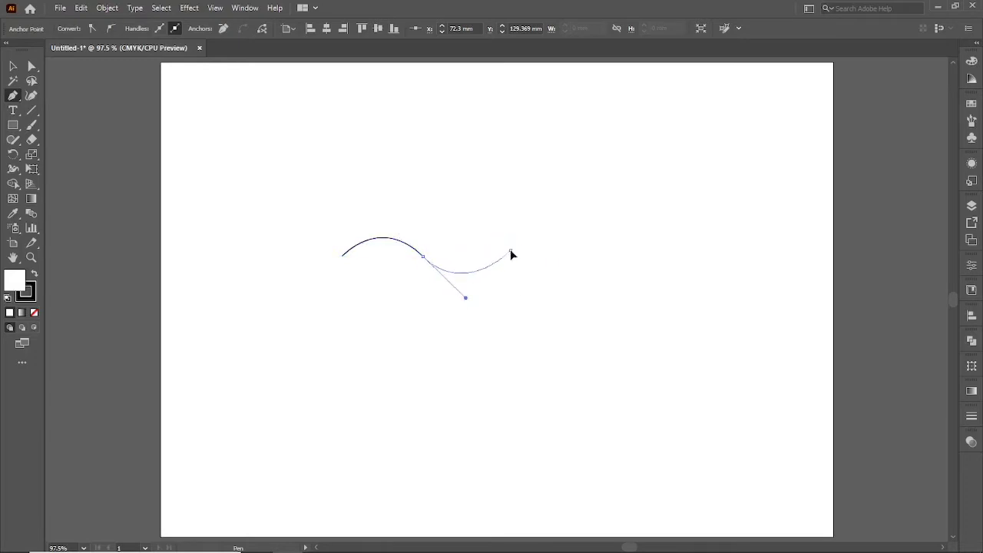
mouse_move(510, 251)
left_mouse_down()
mouse_move(510, 262)
mouse_move(511, 250)
left_mouse_up()
mouse_move(511, 261)
left_mouse_down()
mouse_move(355, 281)
mouse_move(362, 224)
mouse_move(437, 266)
mouse_move(503, 246)
left_mouse_up()
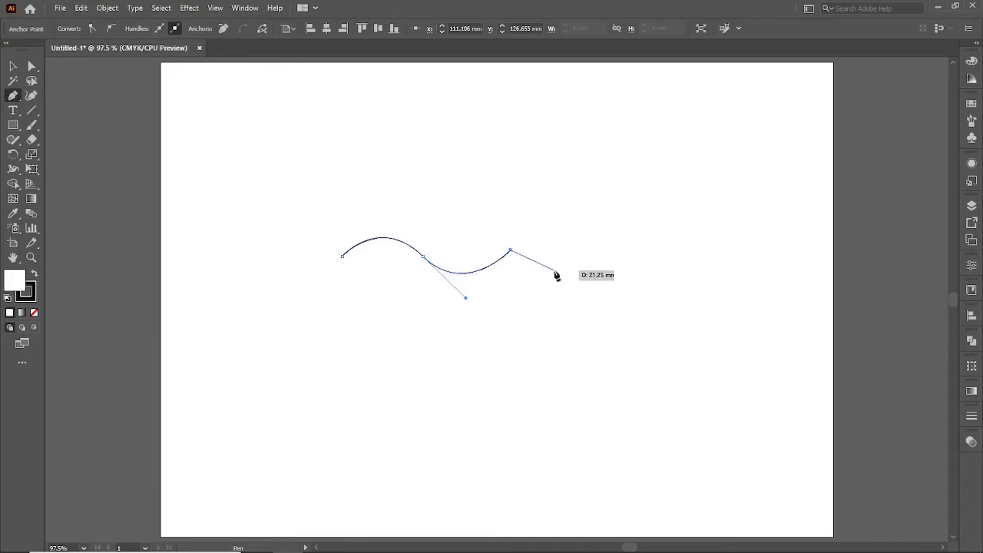
key("Escape")
Enlarge the S-shaped path slightly and rotate it a few degrees clockwise.
key("v")
left_click(392, 353)
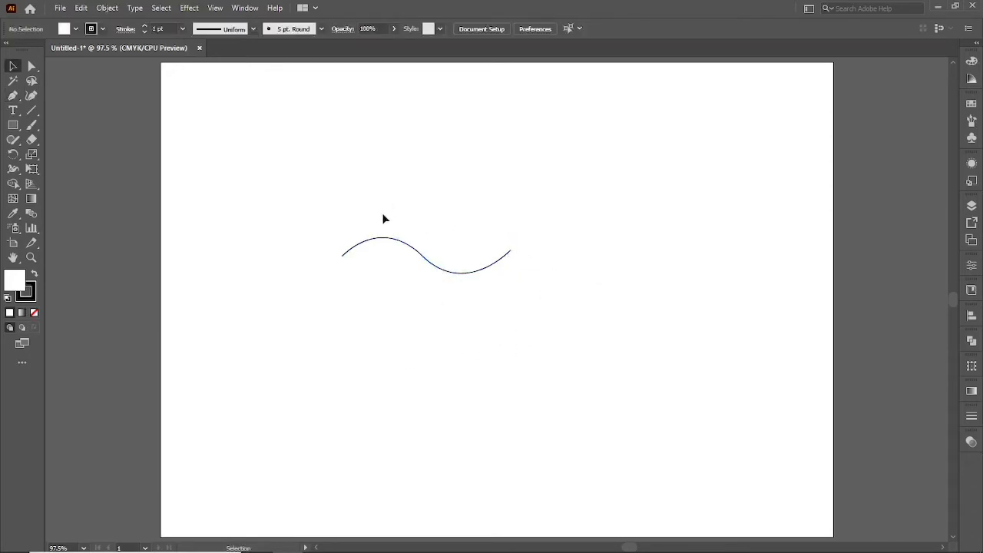
left_click(417, 254)
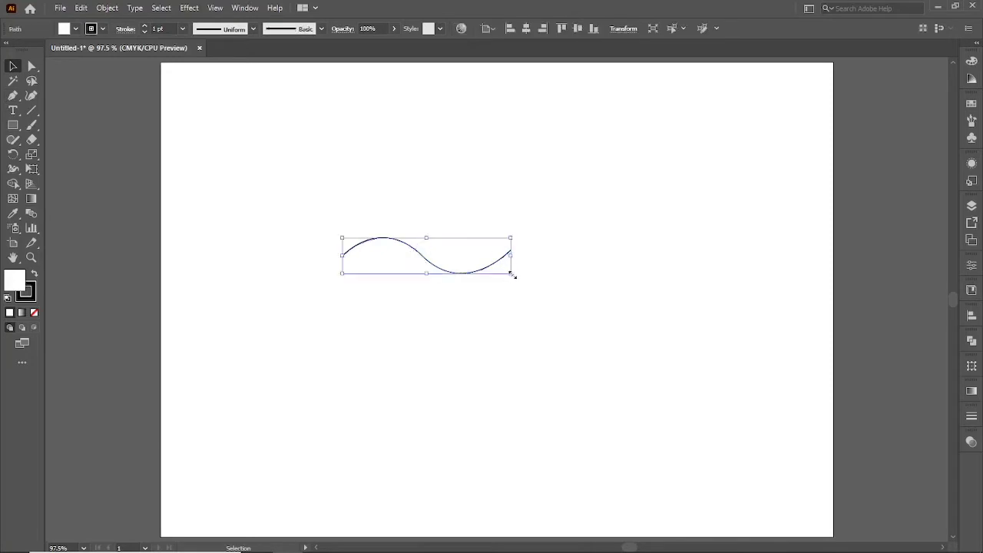
left_click_drag(510, 272, 495, 270)
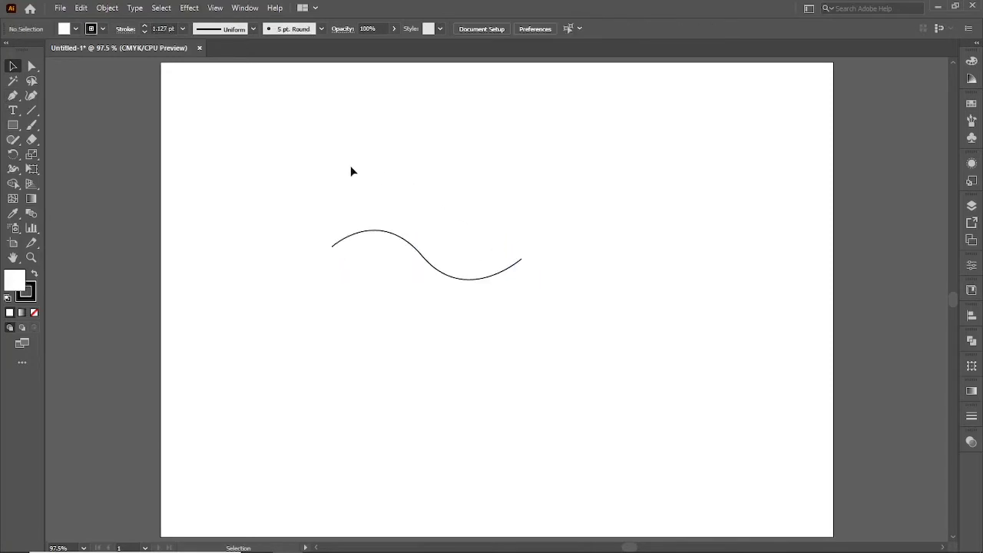
Reshape the S-curve with the Direct Selection tool by extending the middle anchor's lower handle and shifting that anchor slightly right.
left_click_drag(342, 168, 456, 290)
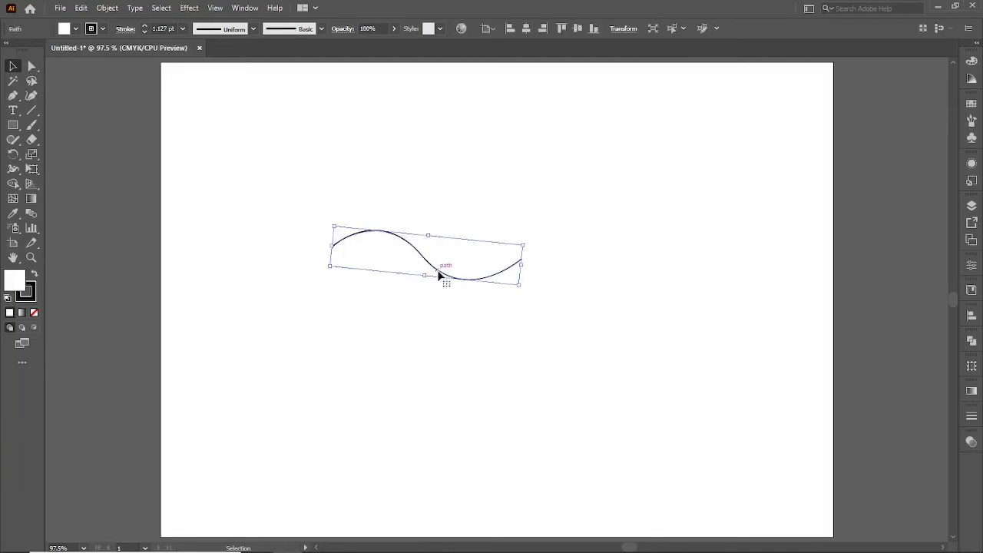
left_click(31, 66)
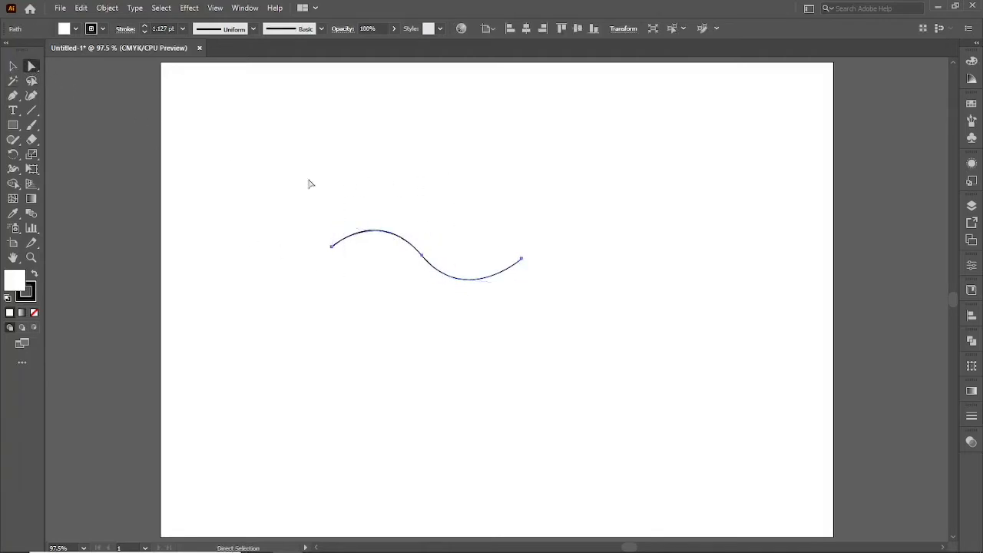
left_click(388, 282)
left_click_drag(432, 242, 415, 272)
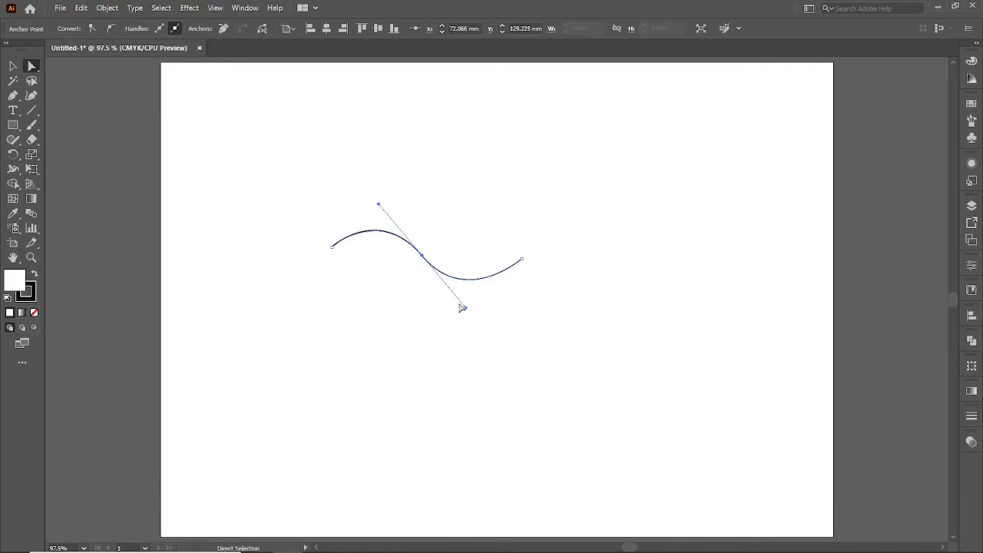
left_click_drag(466, 309, 493, 323)
left_click_drag(423, 257, 437, 255)
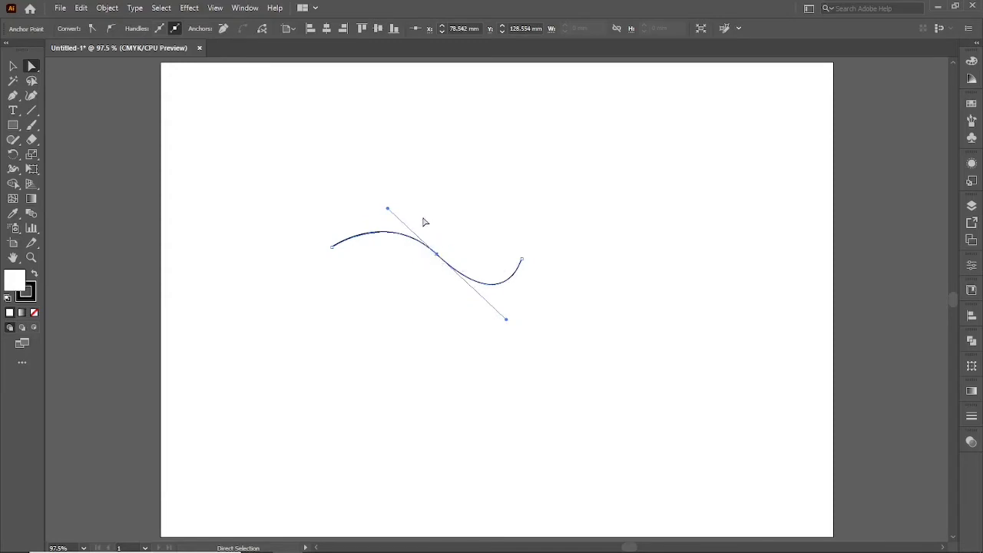
Delete the reshaped S-curve from the artboard.
left_click(13, 66)
left_click_drag(267, 177, 407, 310)
key("Delete")
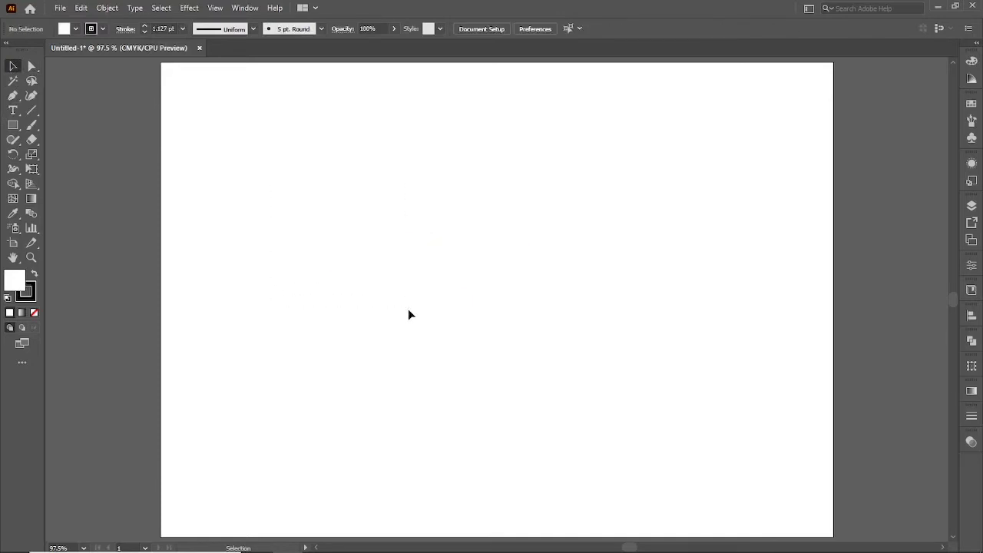
Draw the left half of a heart with the Pen tool, from the artboard centre through a curved anchor about 40 mm left to a pointed bottom.
key("p")
left_click(412, 299)
key("ctrl+z")
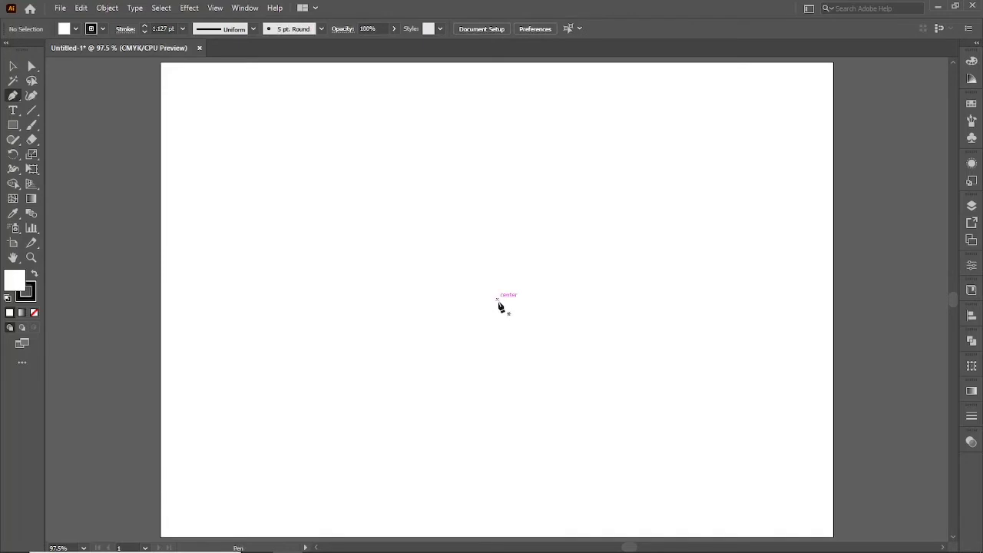
left_click(497, 298)
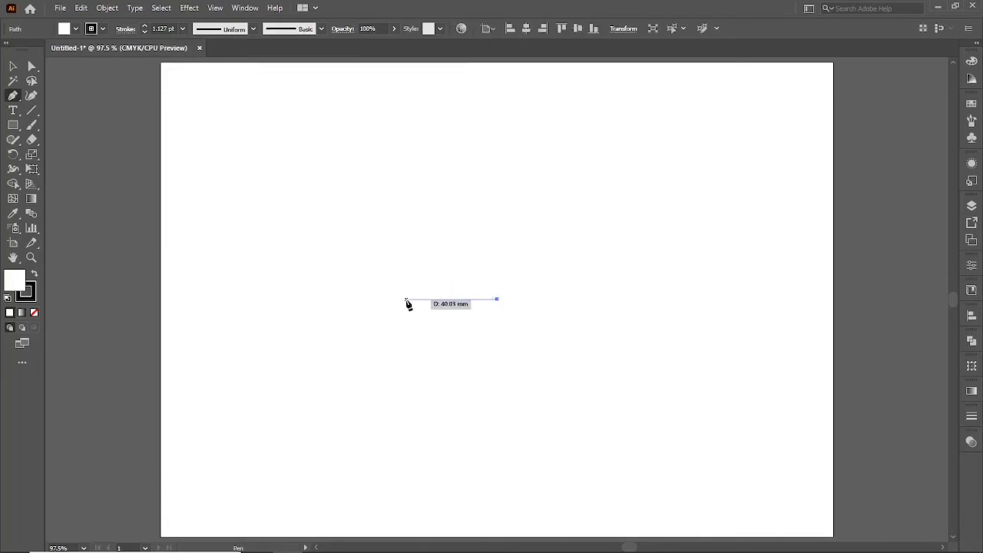
left_click_drag(407, 299, 354, 348)
left_click_drag(497, 400, 495, 449)
key("ctrl+z")
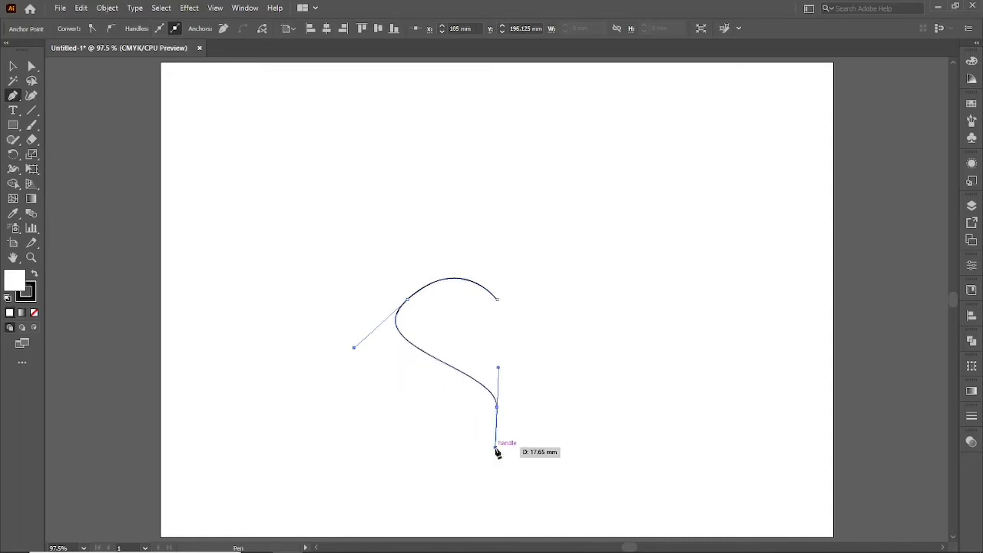
key("ctrl+z")
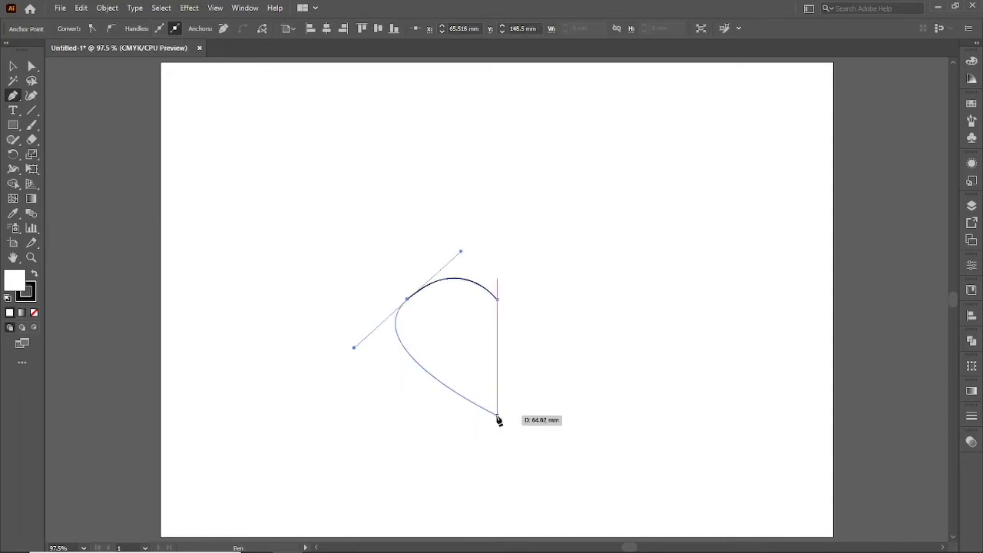
left_click(497, 416)
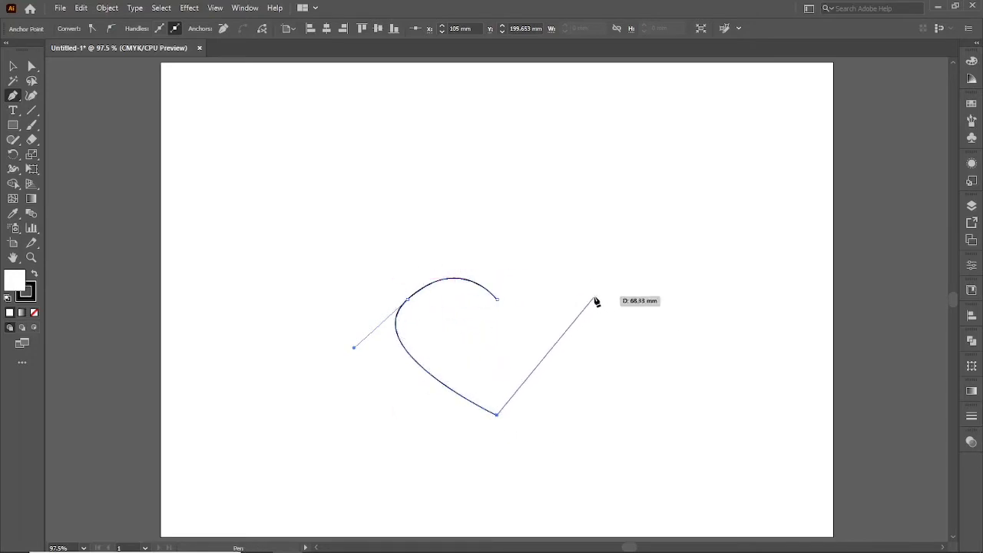
Try to complete the heart's right half with curved Pen segments back to the starting anchor, then undo them.
left_click_drag(585, 300, 522, 222)
left_click(496, 300)
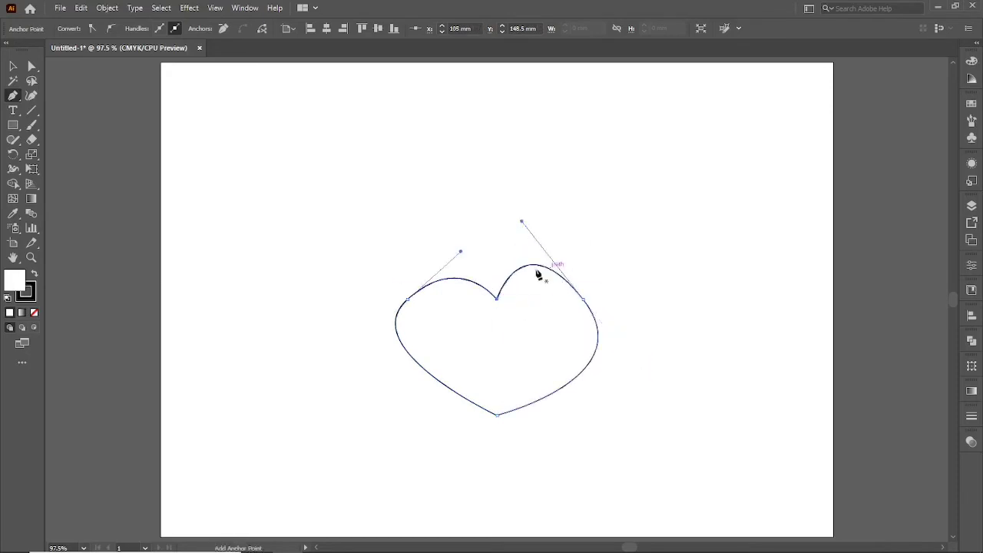
key("ctrl+z")
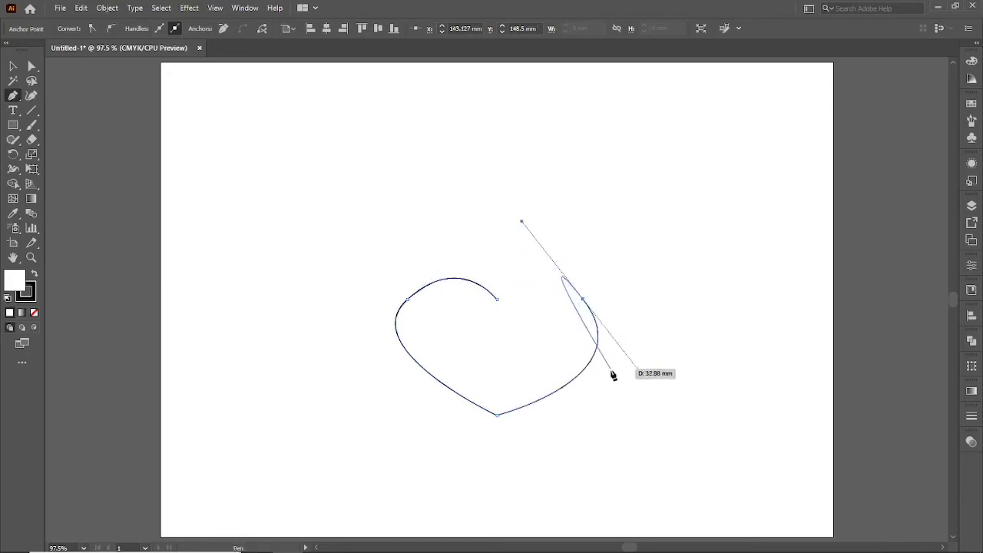
key("ctrl+z")
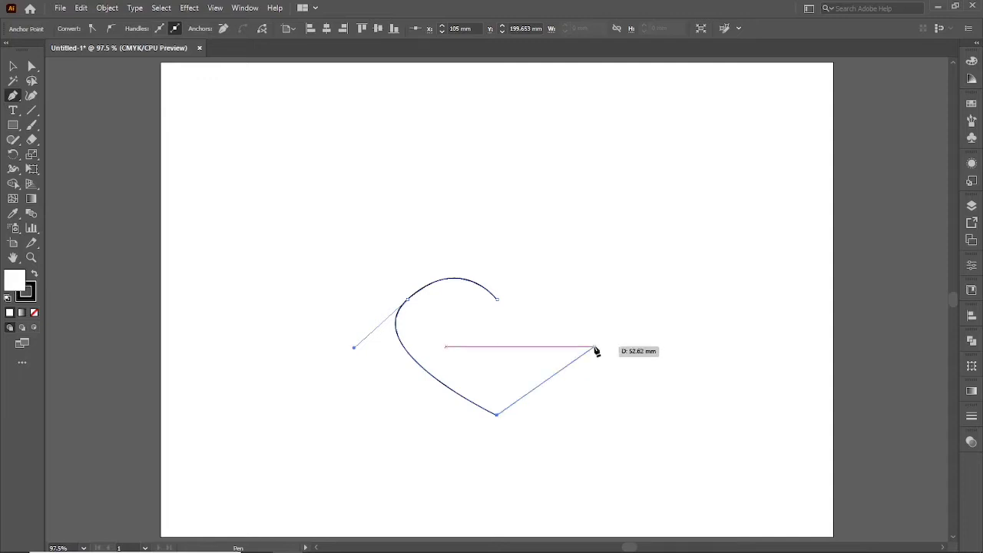
Finish the left half of the heart as an open path and deselect it.
key("Escape")
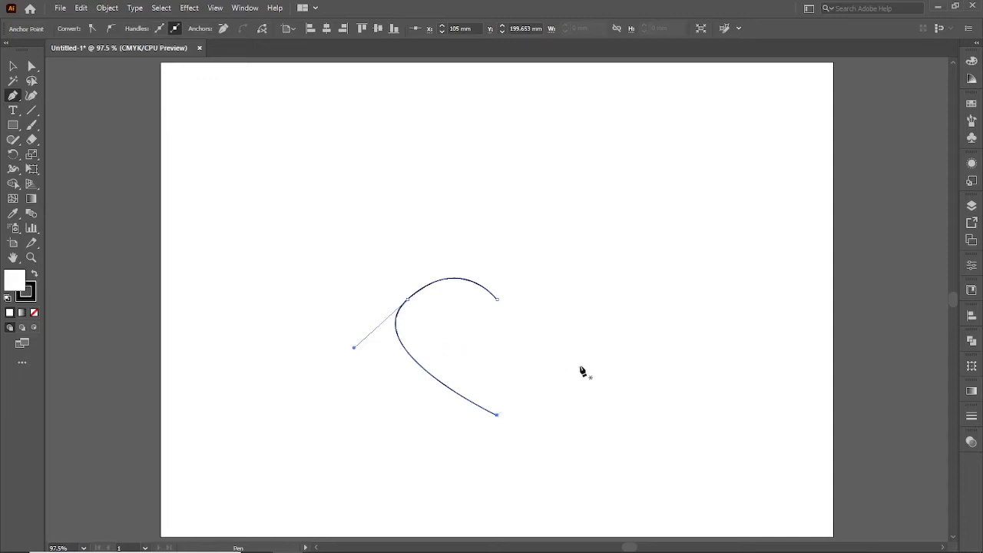
key("v")
left_click(446, 444)
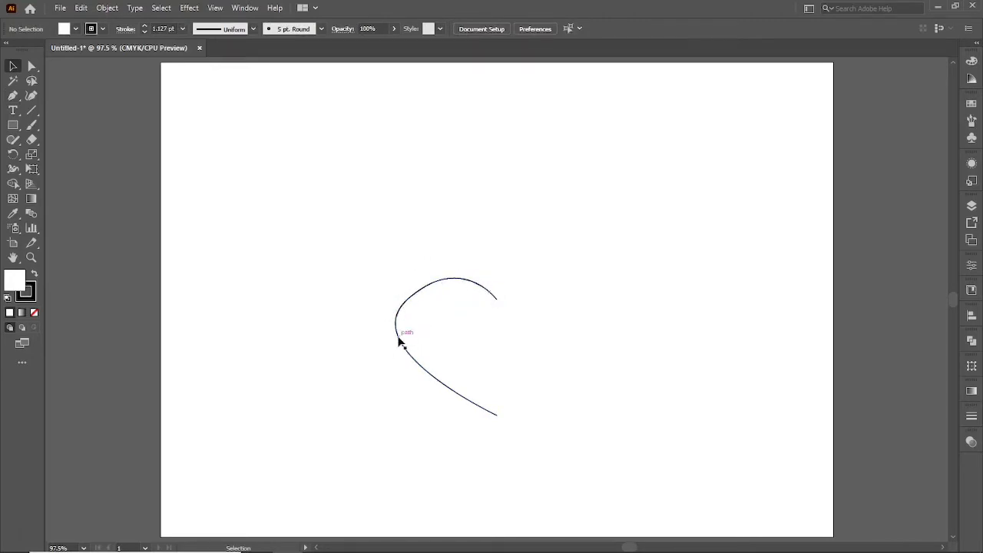
Try a duplicate of the half-heart placed to its right, then delete the copy.
left_click_drag(398, 341, 520, 355)
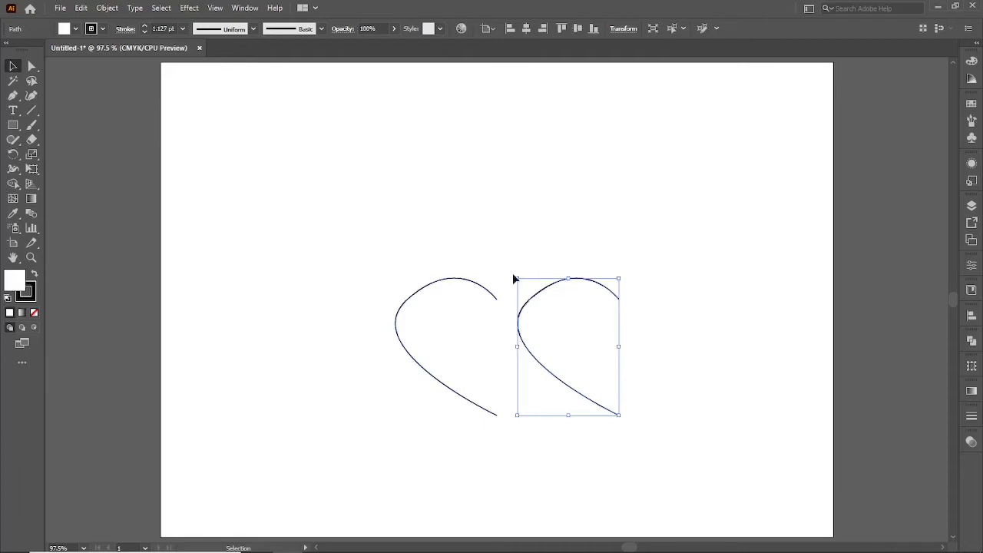
key("Delete")
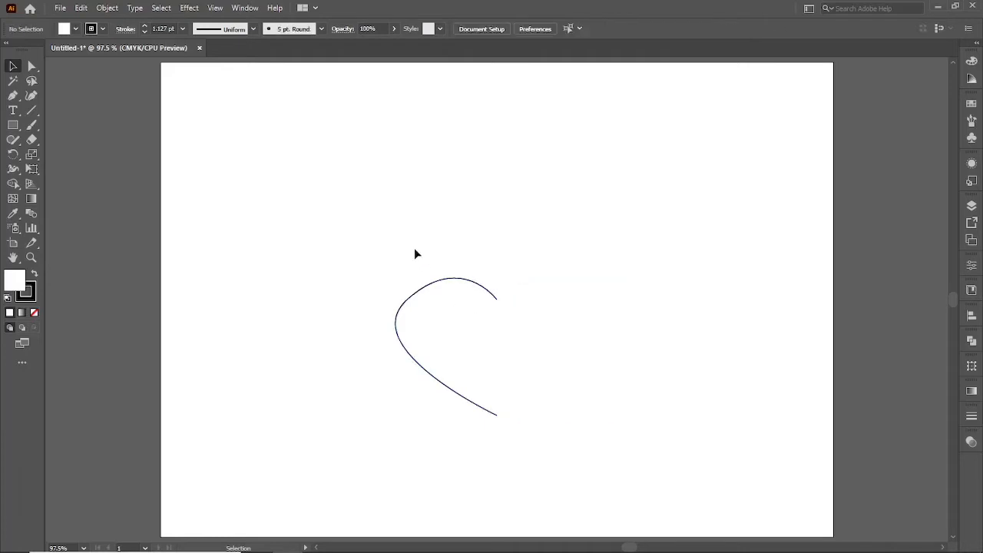
Select the half-heart path and move it straight up on the artboard.
left_click_drag(415, 248, 461, 339)
left_click_drag(436, 382, 436, 334)
Create a copy of the half-heart reflected on the vertical axis and align it against the original's right side to complete the heart.
right_click(432, 335)
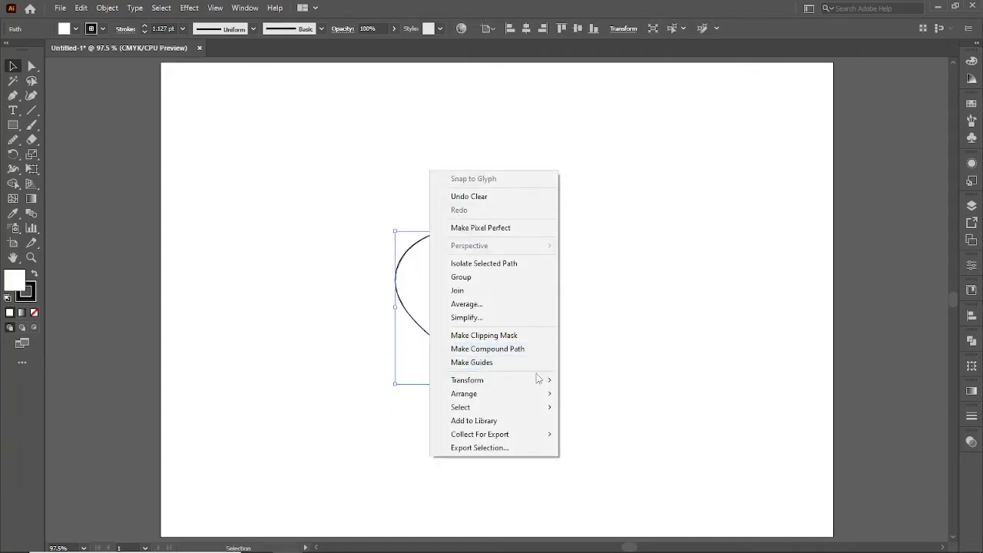
mouse_move(538, 380)
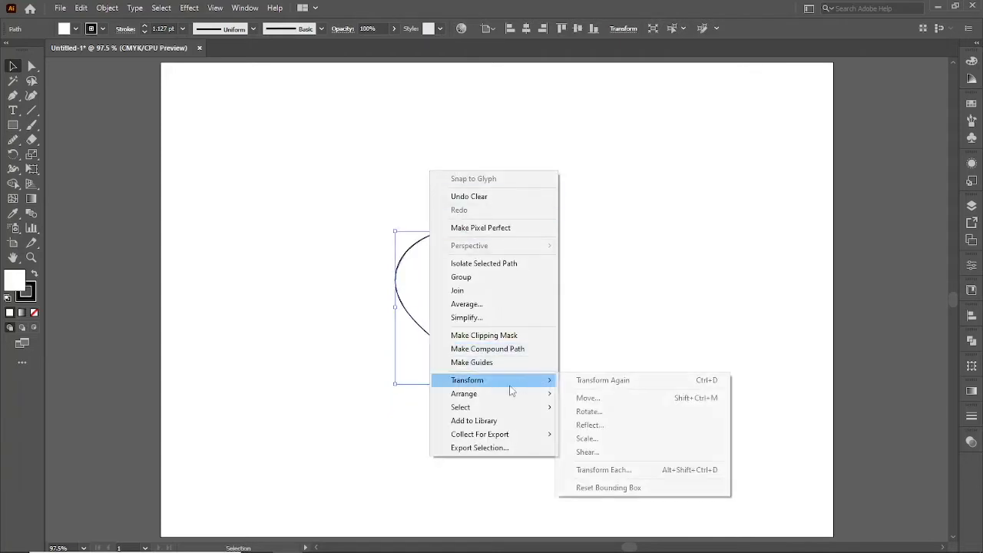
left_click(591, 425)
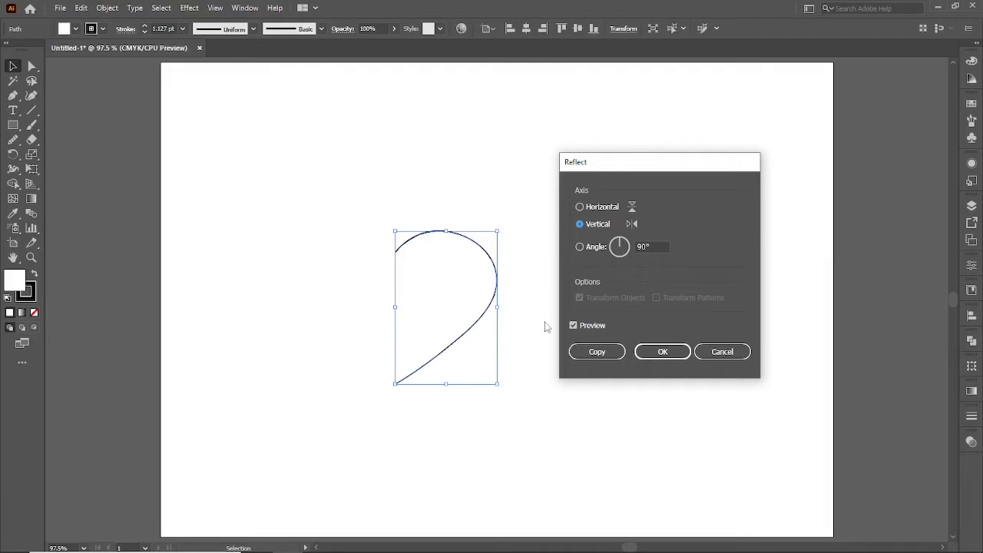
left_click(593, 359)
left_click(520, 396)
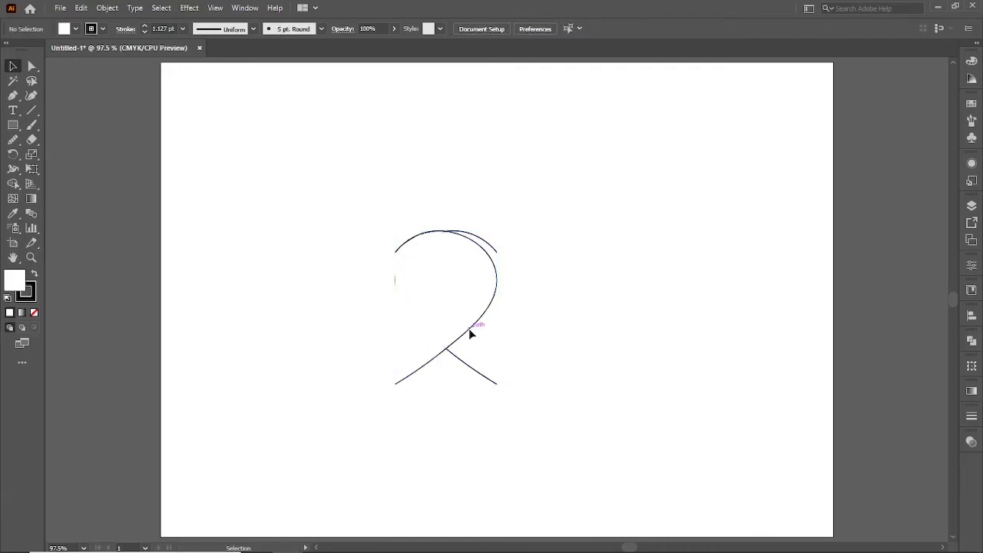
left_click_drag(469, 328, 570, 331)
left_click(515, 417)
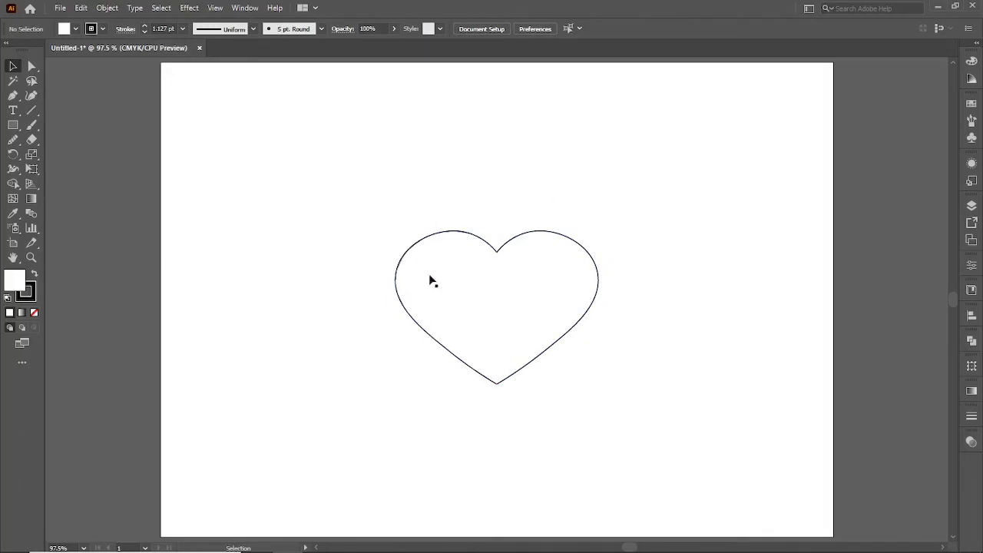
Select both halves of the heart and set their fill to none.
left_click_drag(395, 208, 424, 271)
left_click_drag(551, 175, 567, 265)
left_click_drag(447, 186, 547, 278)
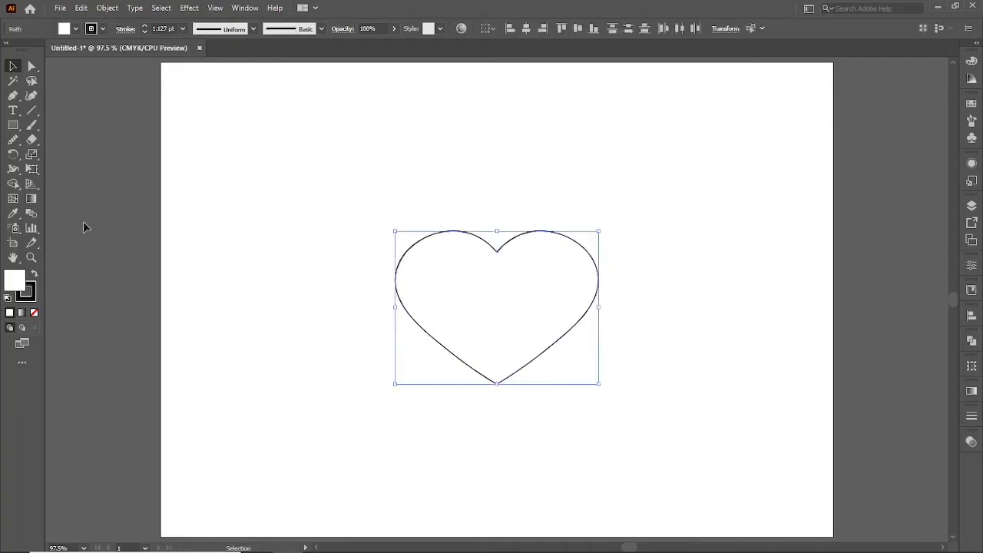
left_click(34, 313)
left_click(263, 263)
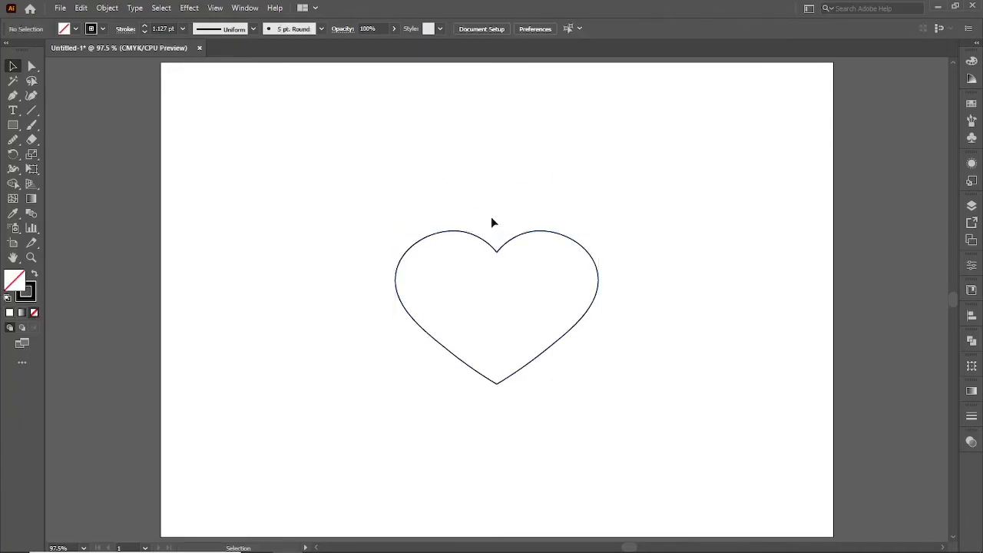
Shift the right half of the heart slightly to the right to leave a small gap between the two halves.
left_click_drag(428, 220, 443, 256)
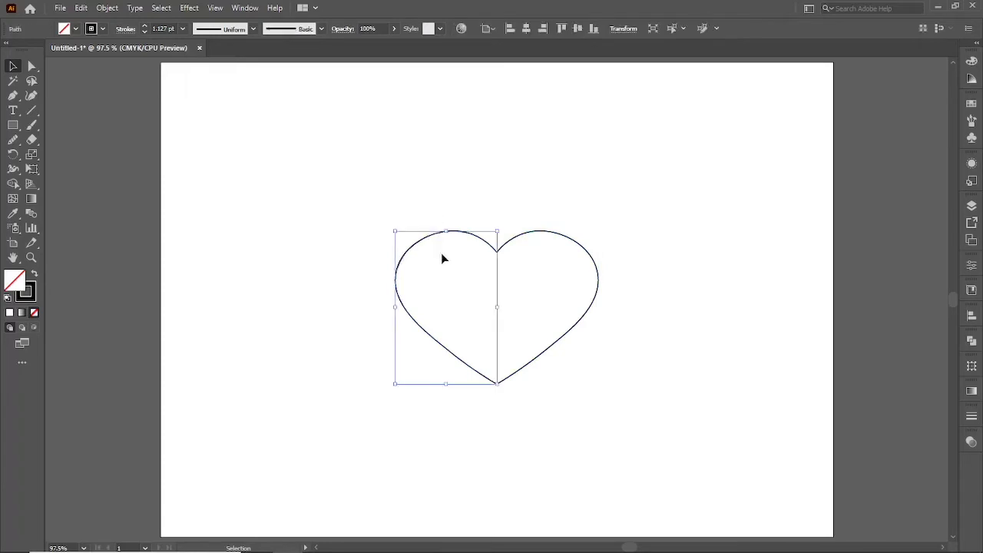
left_click(504, 186)
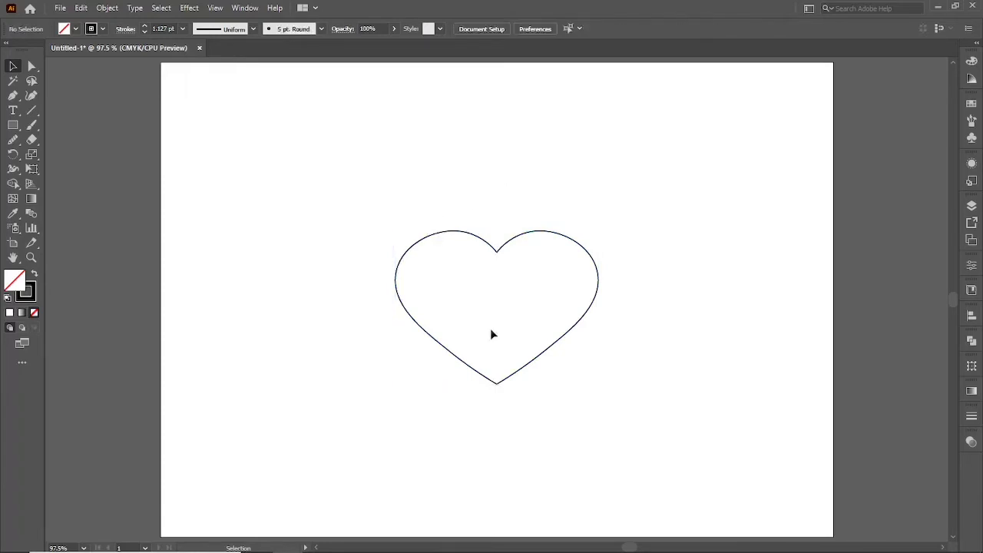
scroll(495, 385, "up", 7)
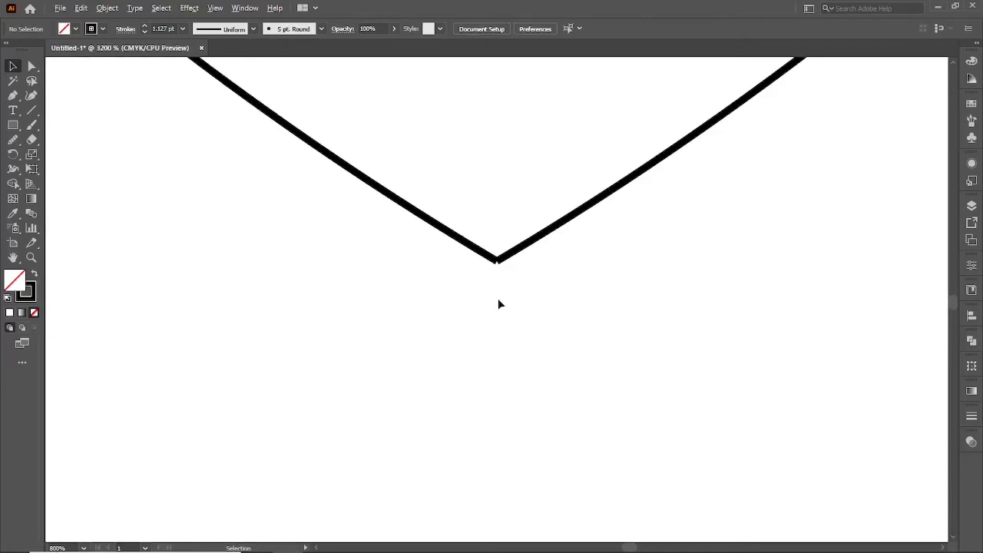
scroll(498, 299, "up", 4)
left_click_drag(461, 132, 472, 303)
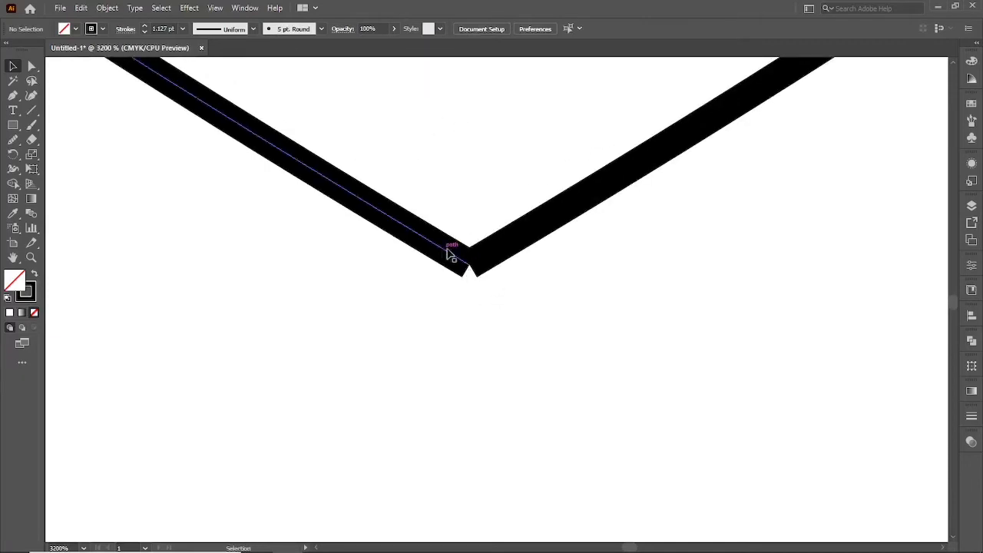
scroll(485, 296, "down", 2)
left_click_drag(520, 260, 537, 256)
left_click(498, 306)
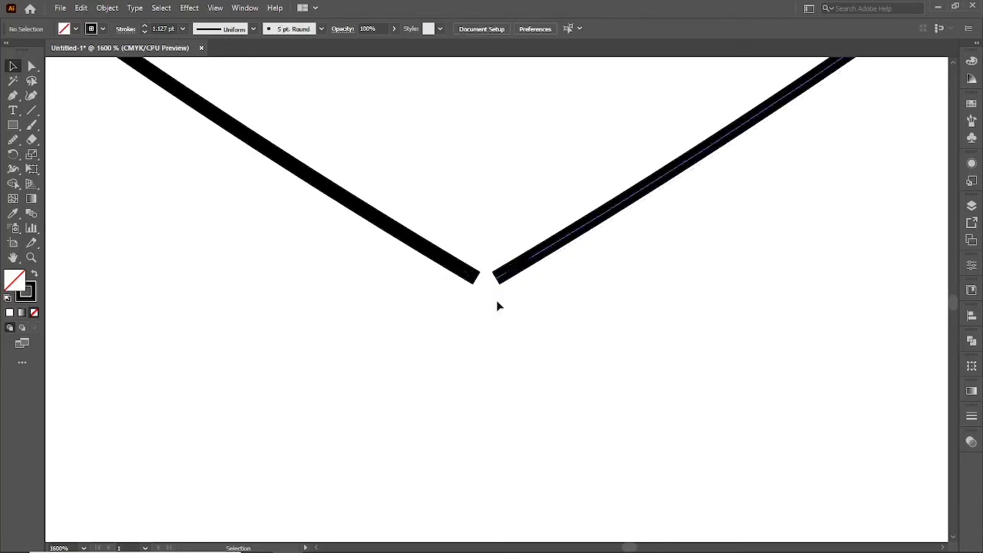
scroll(490, 316, "down", 6)
scroll(491, 323, "down", 1)
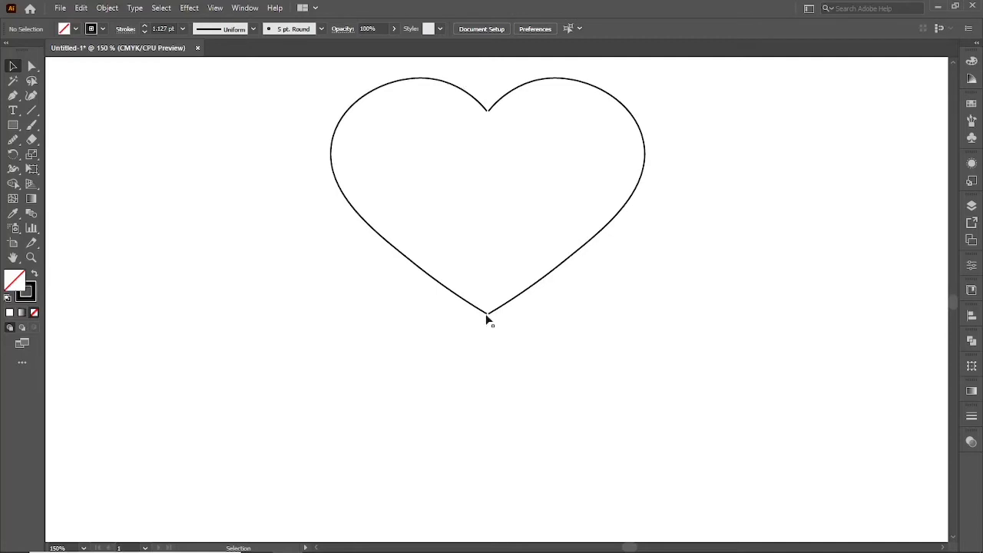
Select the two end anchors at the heart's bottom tip with Direct Selection and average them on both axes.
scroll(487, 318, "up", 4)
scroll(494, 344, "up", 1)
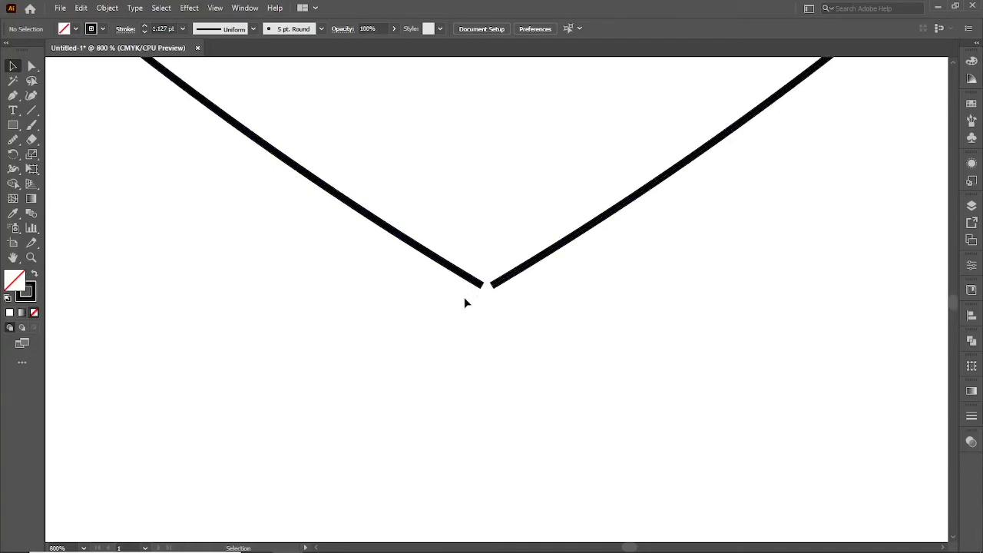
left_click(32, 67)
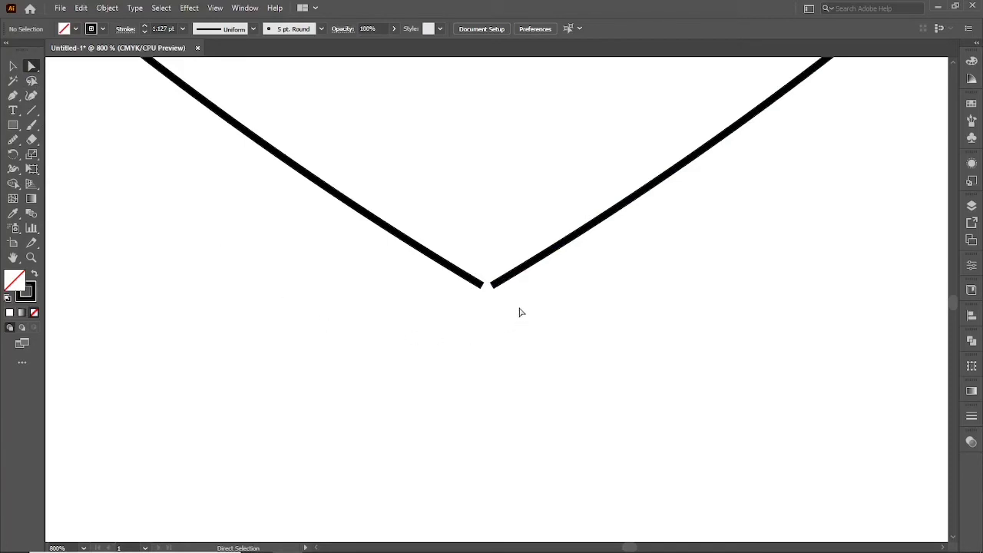
left_click_drag(520, 309, 467, 270)
right_click(435, 261)
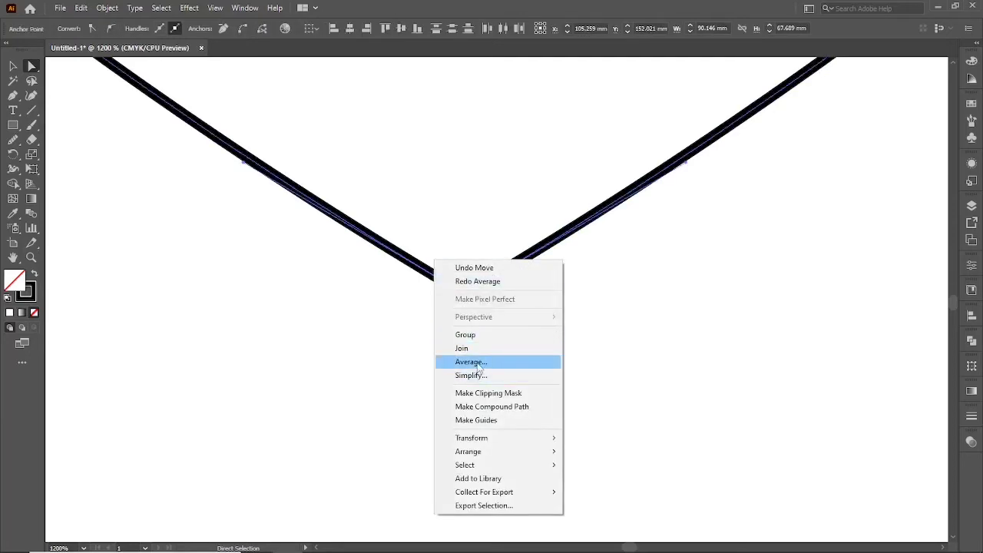
left_click(477, 363)
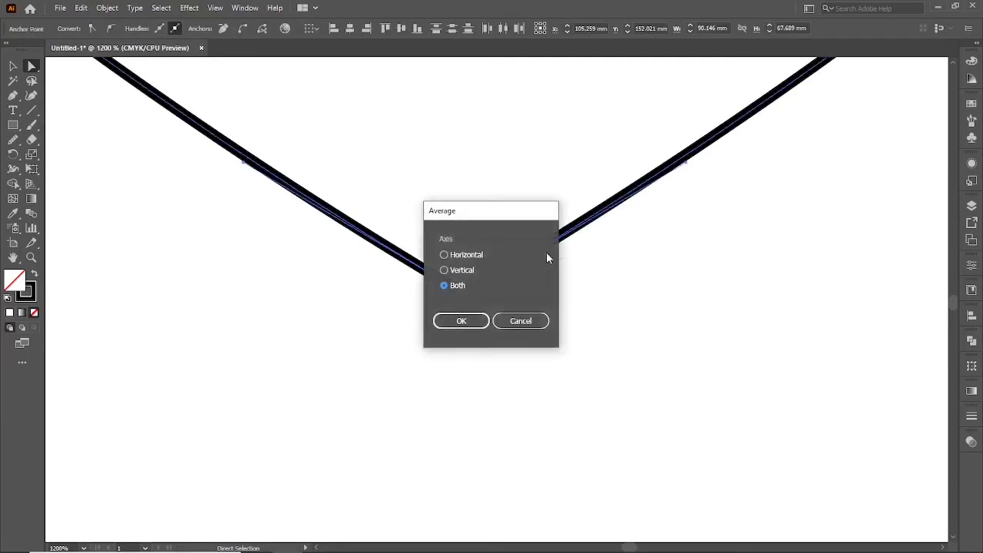
left_click(446, 319)
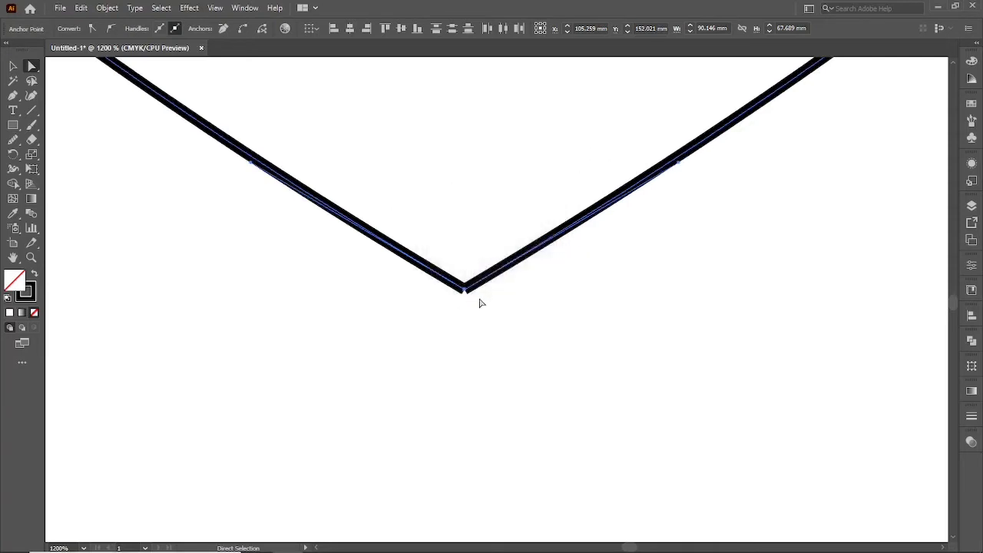
Join the two overlapping end anchors at the heart's bottom tip into one point.
left_click_drag(487, 330, 453, 290)
right_click(475, 304)
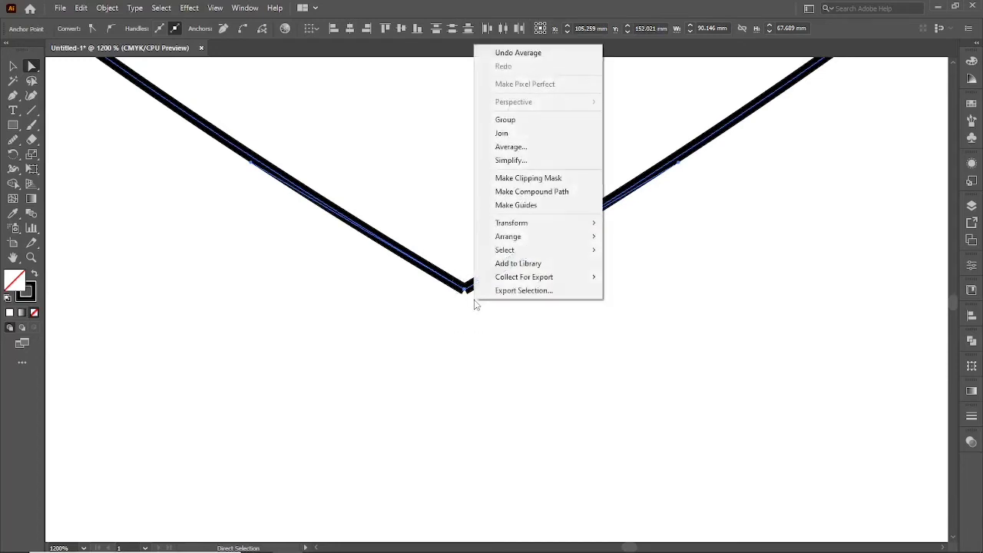
left_click(507, 132)
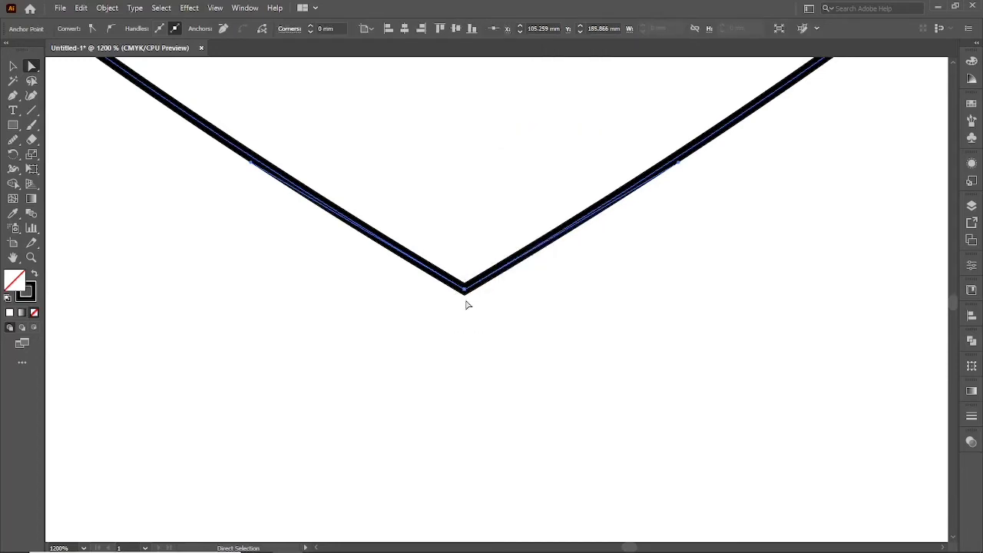
left_click(466, 304)
Select the two end anchors at the heart's top notch with Direct Selection and average them on both axes.
scroll(463, 335, "down", 4)
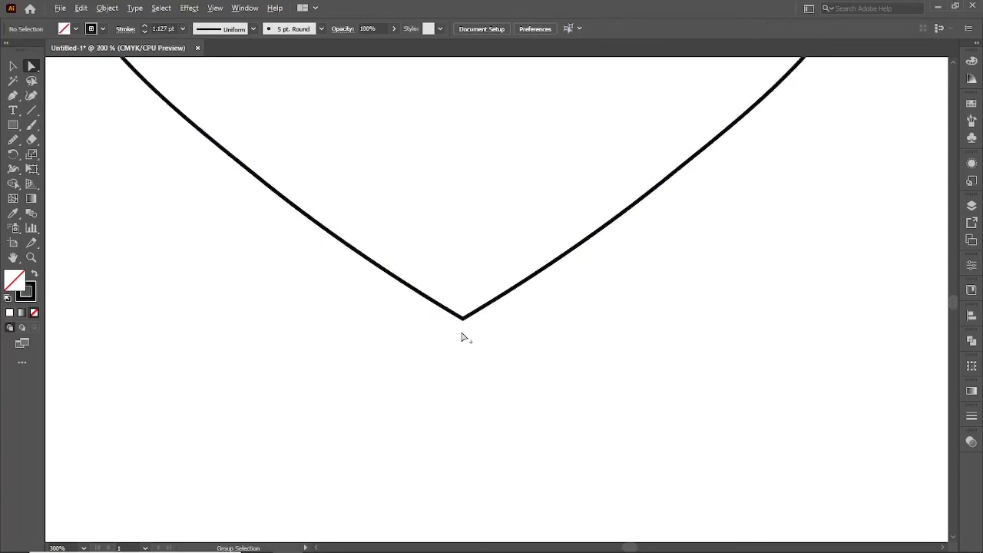
scroll(463, 336, "down", 2)
scroll(450, 277, "up", 3)
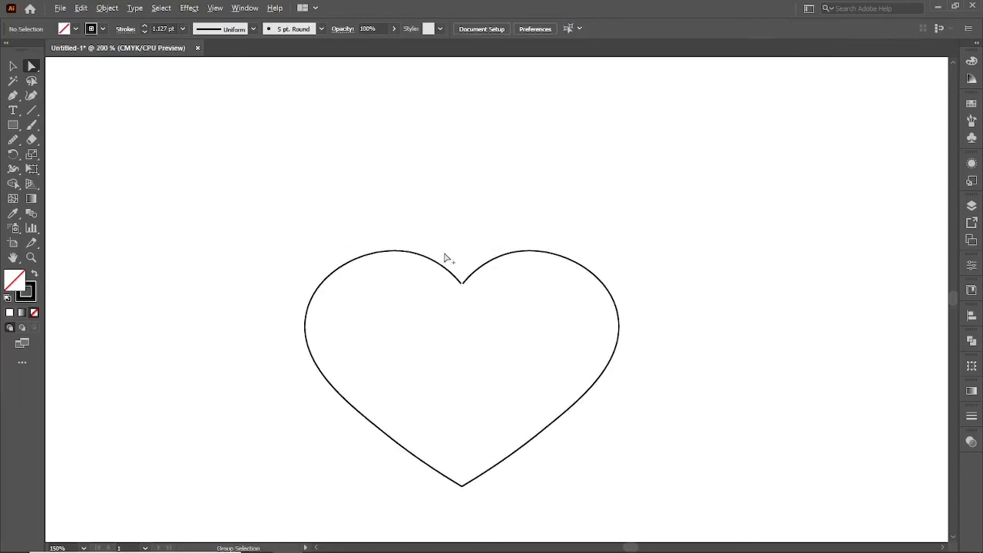
scroll(449, 262, "up", 6)
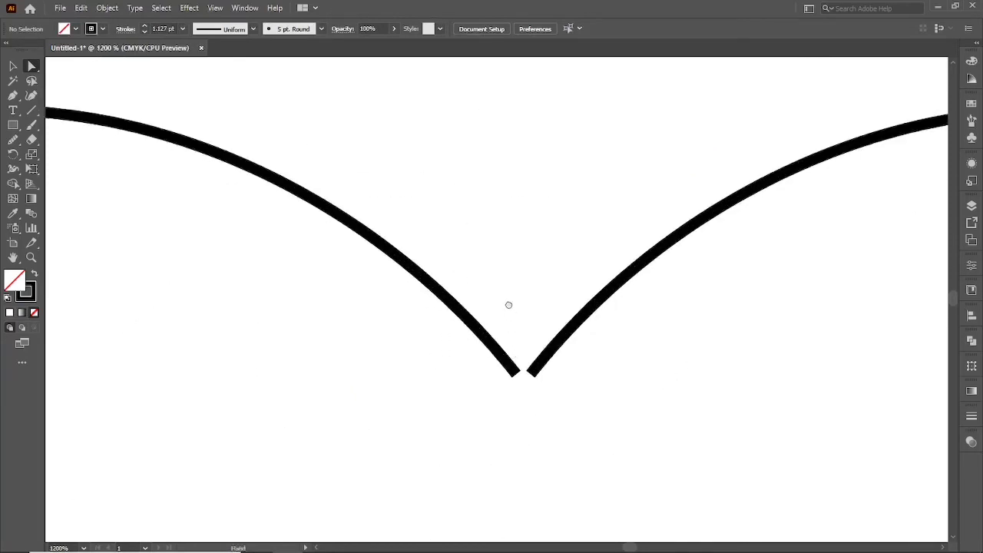
left_click_drag(516, 343, 542, 373)
right_click(509, 311)
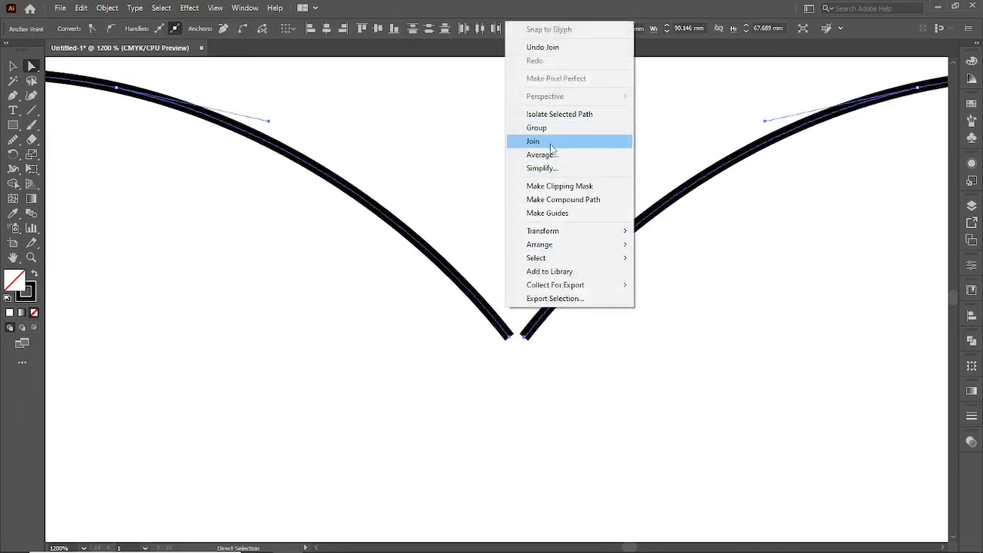
left_click(552, 155)
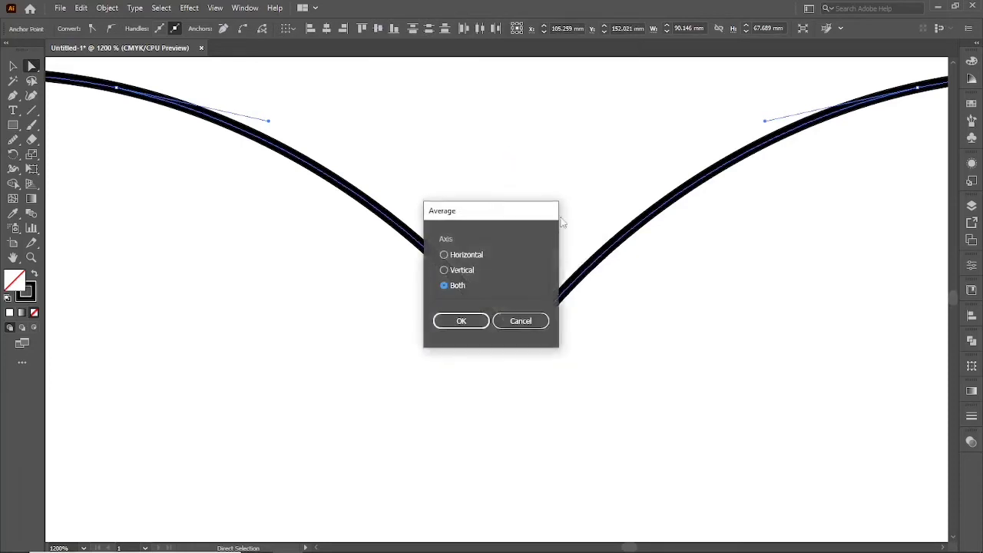
left_click(461, 323)
Join the two averaged end anchors at the heart's top notch to close the outline, and deselect it.
right_click(508, 267)
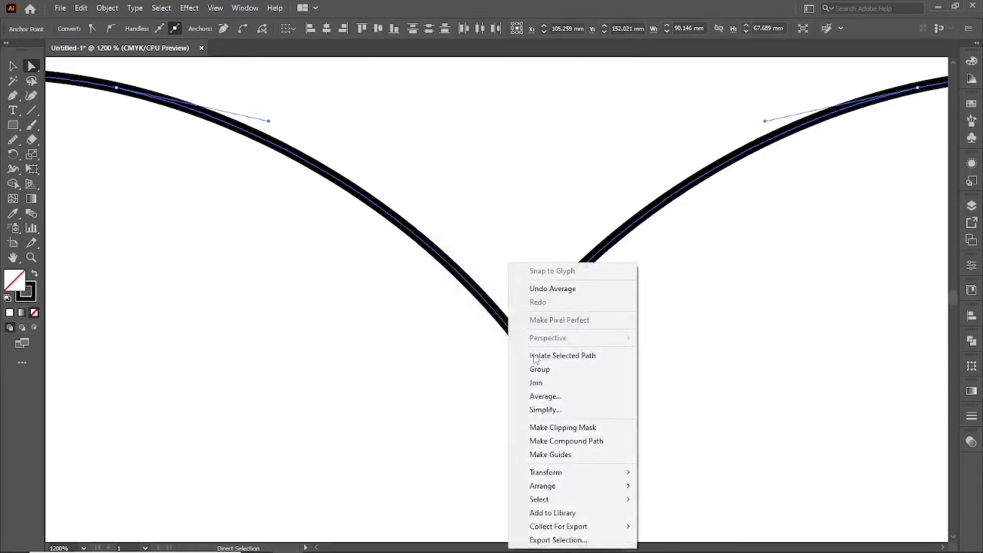
left_click(536, 382)
key("v")
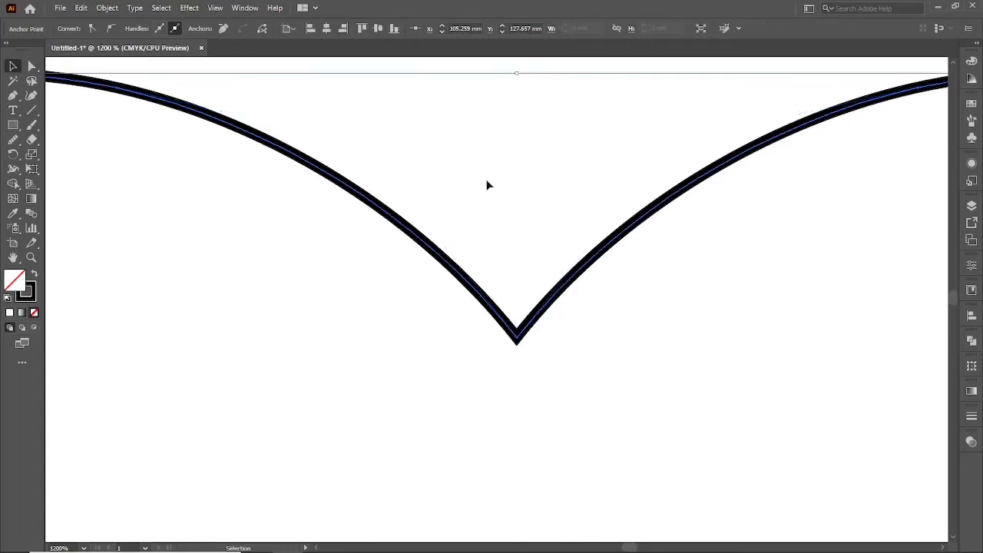
left_click(483, 168)
key("ctrl+0")
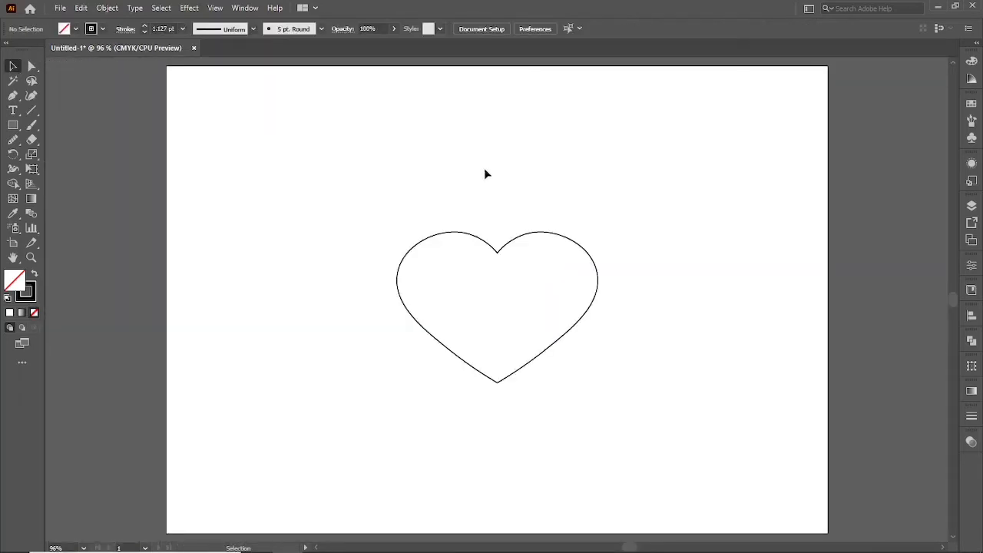
Select the closed heart and fill it with the dark red swatch.
left_click_drag(493, 195, 544, 290)
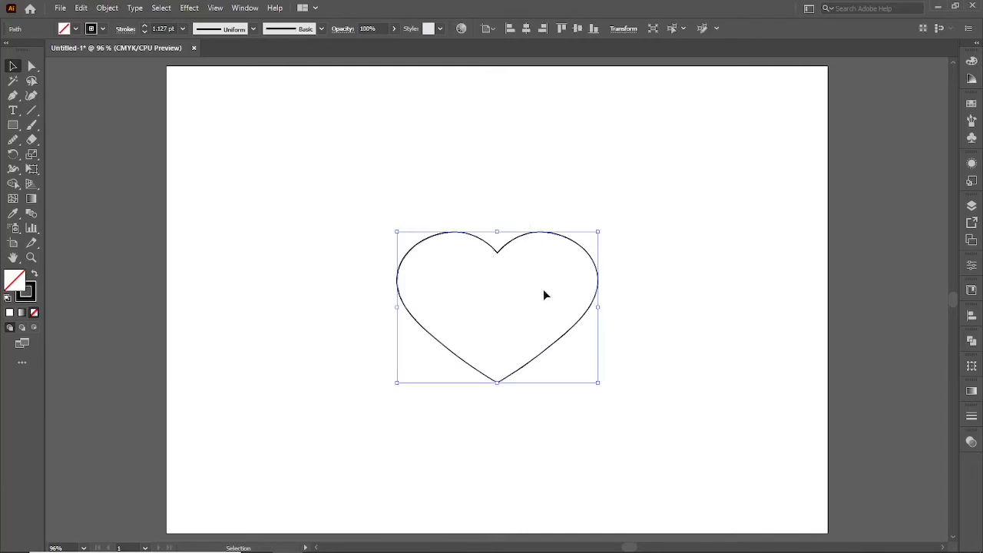
left_click(969, 105)
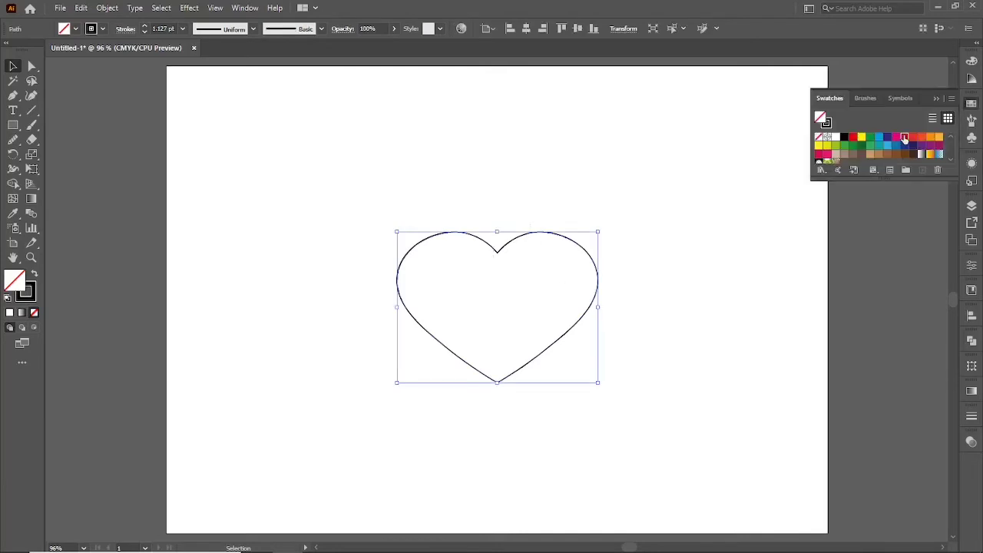
left_click(903, 138)
Scale the red heart down to about 70 percent and place it in the artboard's upper-left corner.
left_click_drag(497, 313, 364, 239)
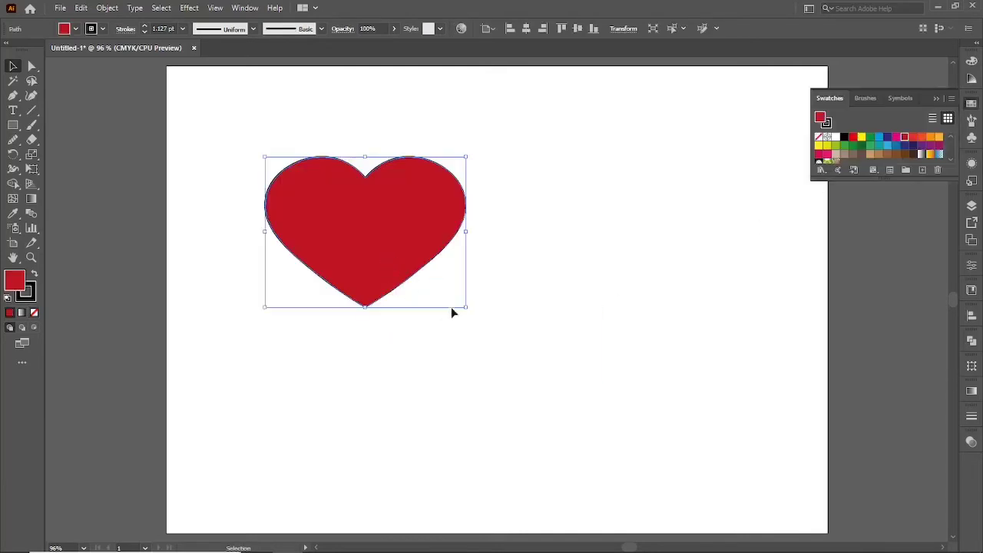
left_click_drag(469, 309, 438, 284)
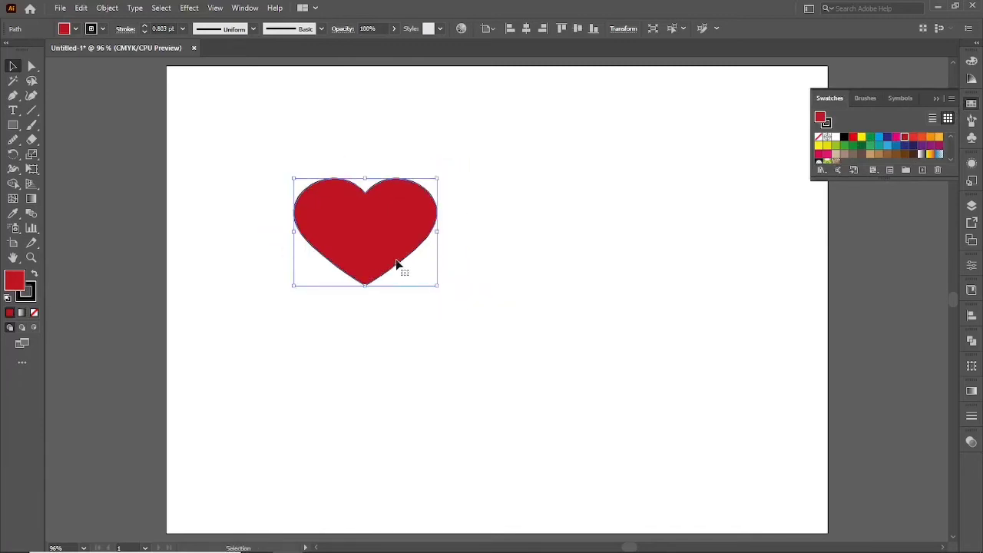
left_click_drag(368, 260, 276, 170)
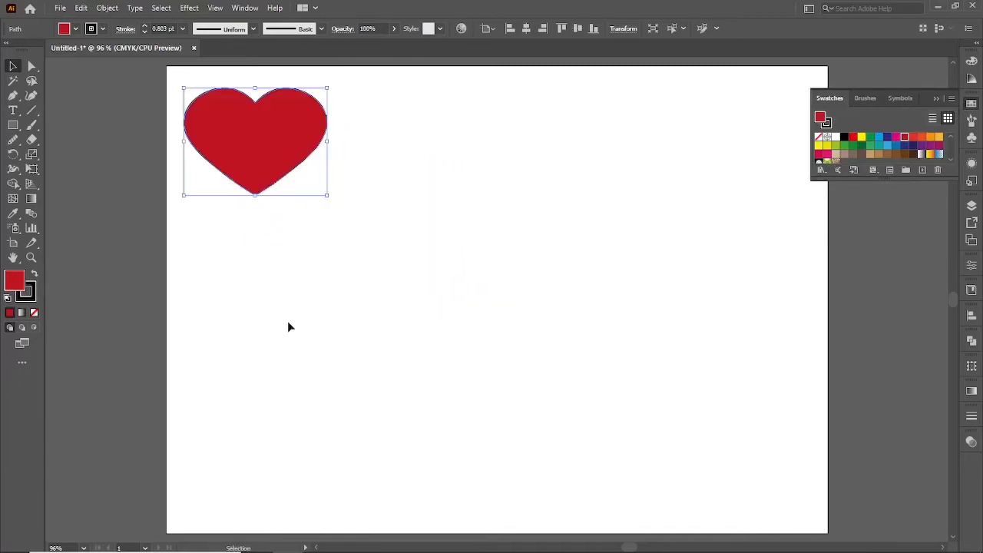
left_click(338, 414)
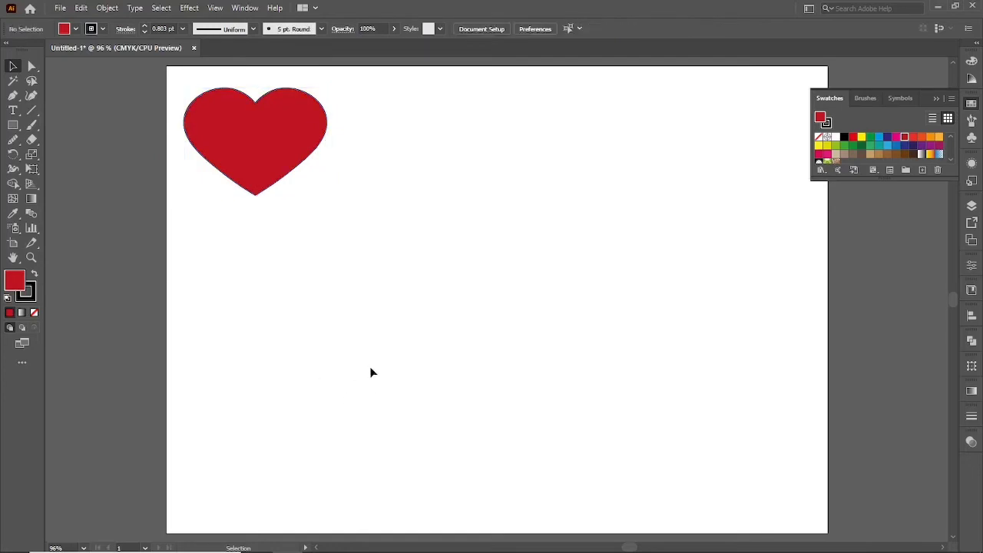
With default fill and stroke, draw a closed half-leaf at the artboard's centre using the Pen tool, curved on the left and straight on the right.
key("d")
key("p")
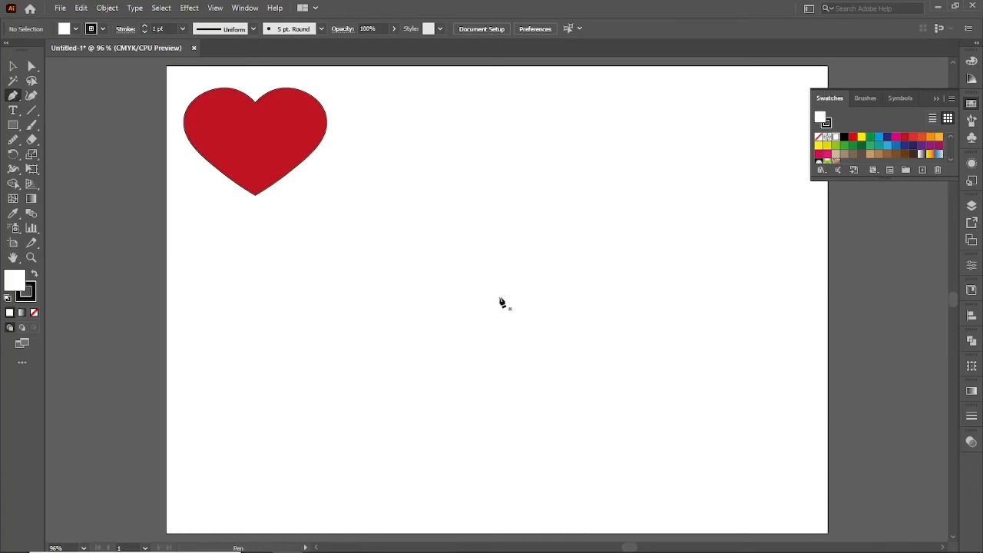
left_click(497, 300)
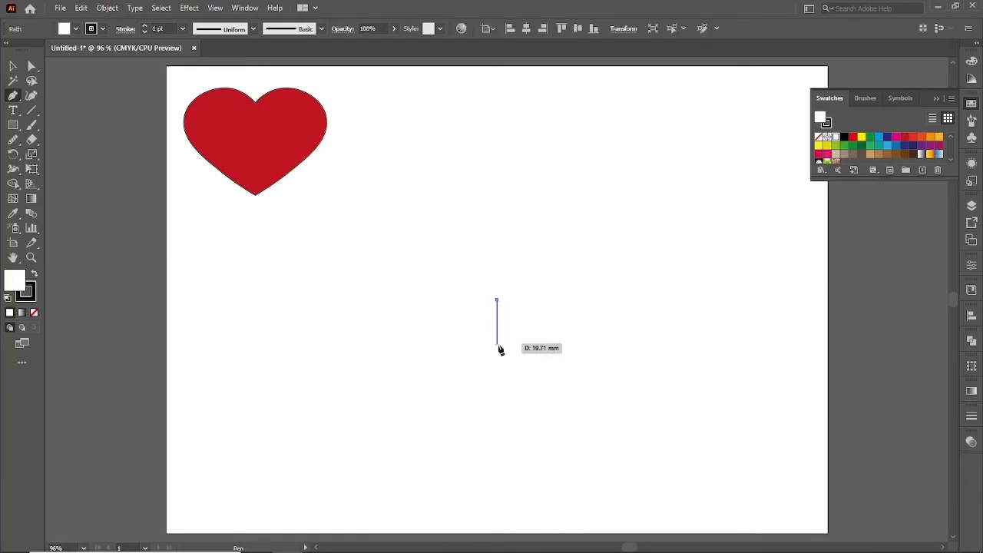
left_click_drag(497, 350, 525, 374)
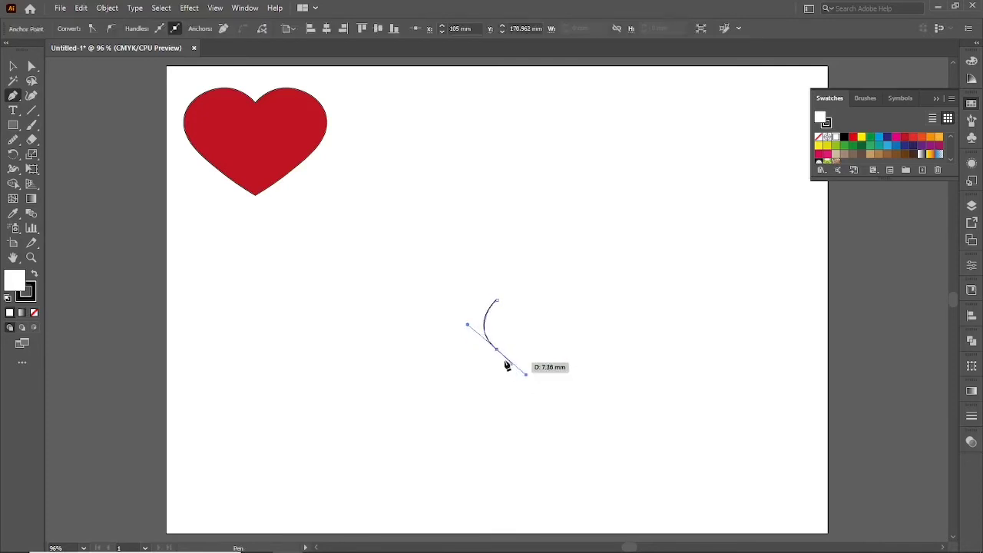
key("ctrl+z")
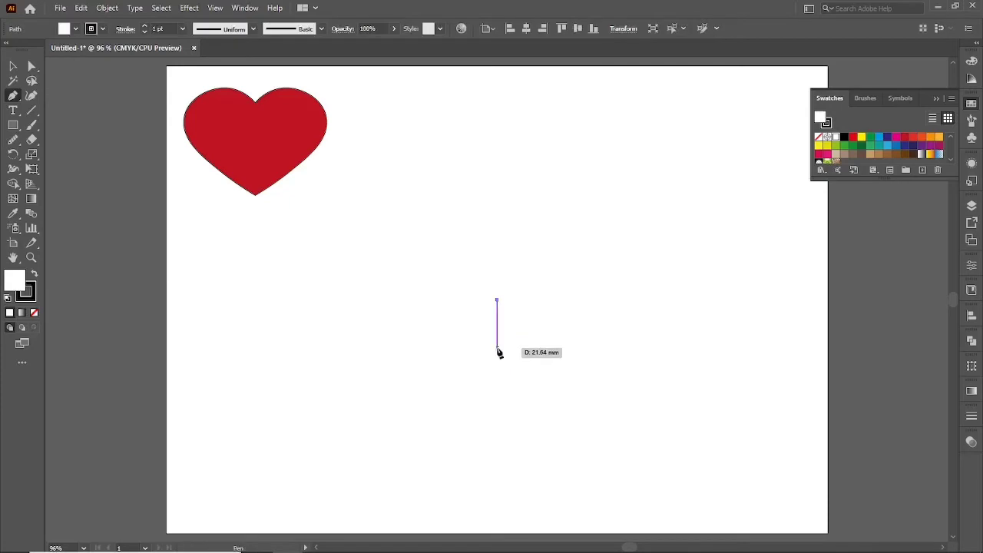
left_click_drag(497, 347, 525, 375)
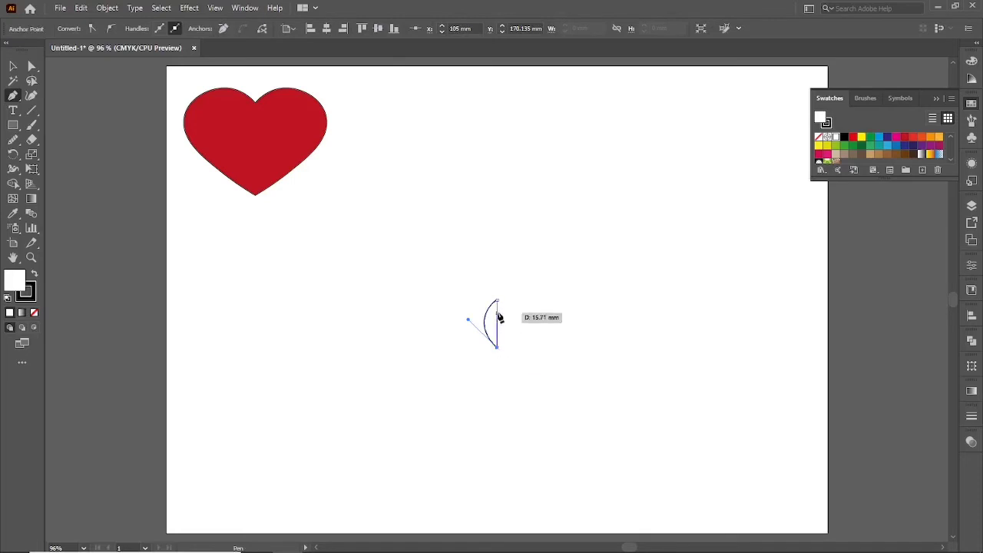
left_click(497, 300)
key("v")
left_click(413, 282)
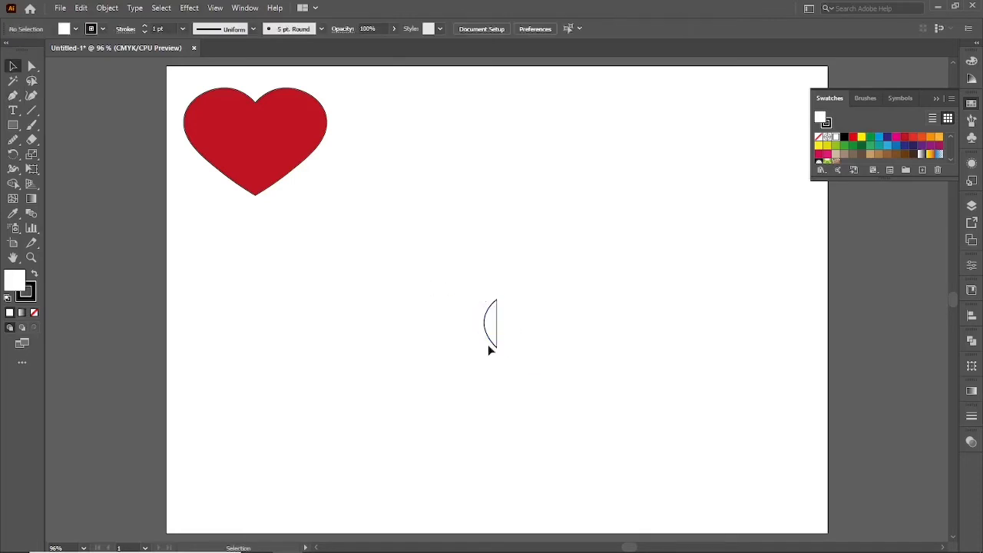
Create a reflected copy of the half-leaf across the vertical axis.
scroll(497, 345, "up", 2)
key("space")
left_click_drag(510, 412, 494, 389)
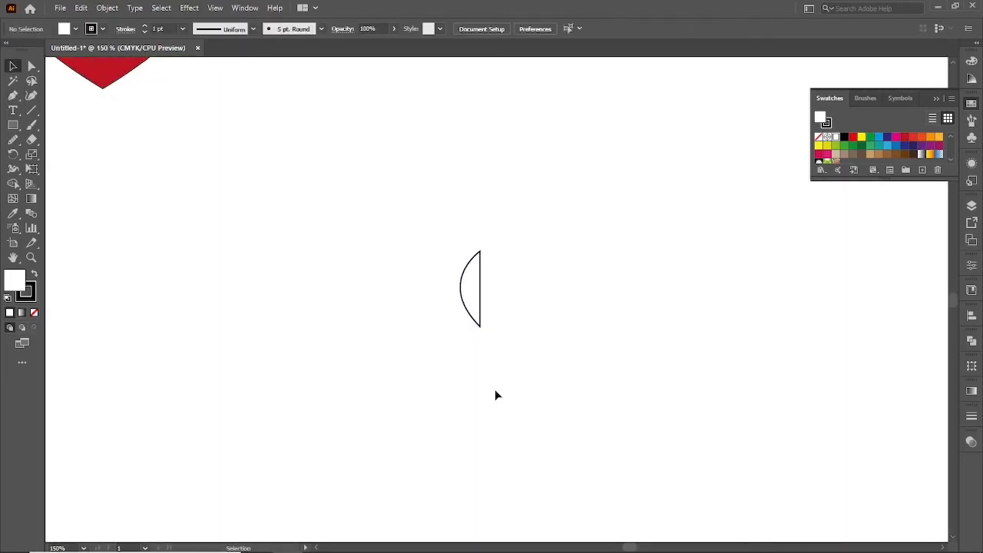
left_click_drag(412, 207, 503, 325)
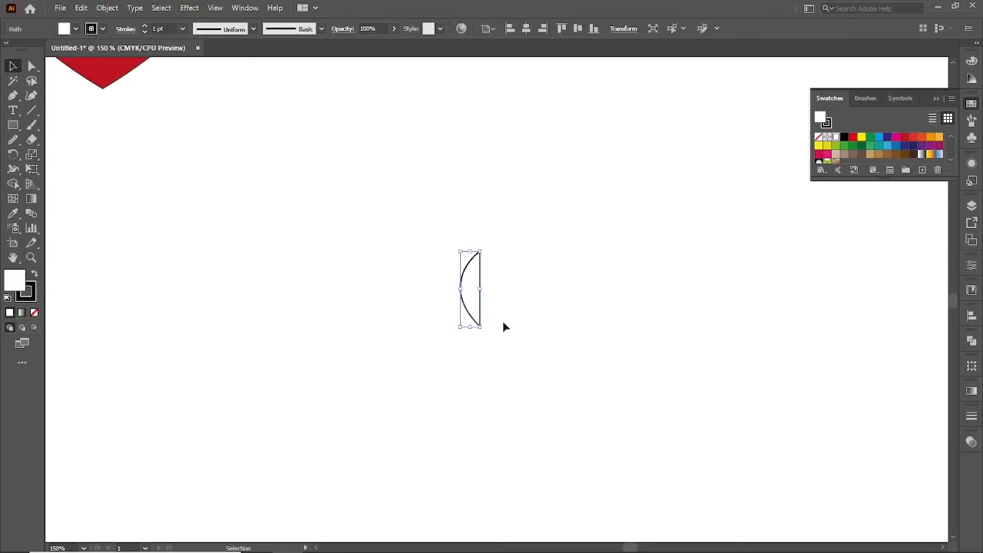
right_click(466, 269)
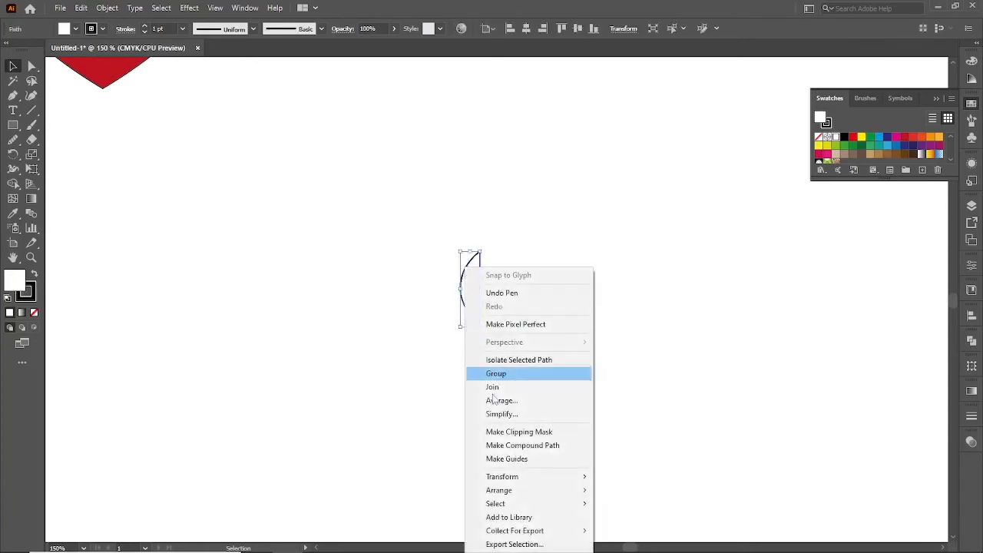
mouse_move(519, 481)
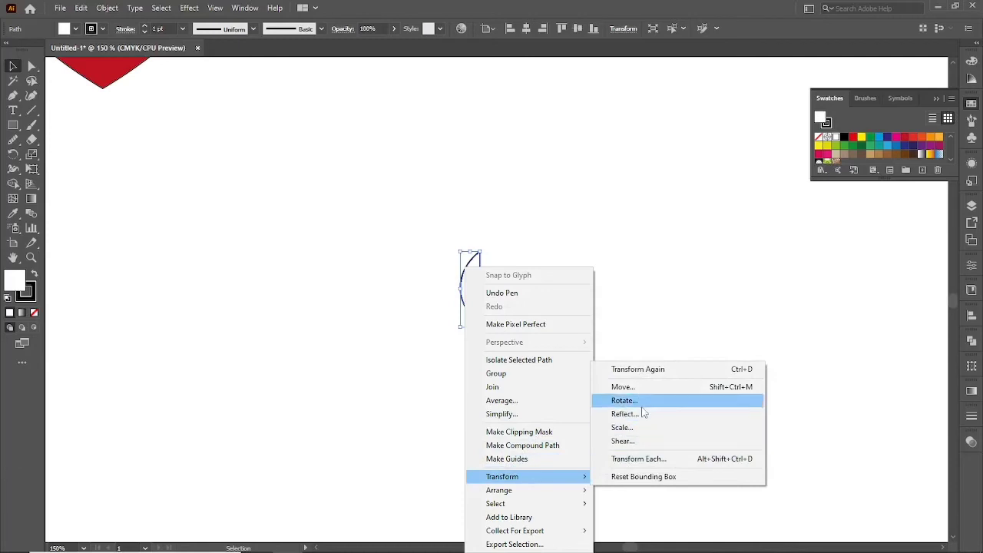
left_click(644, 418)
left_click(596, 349)
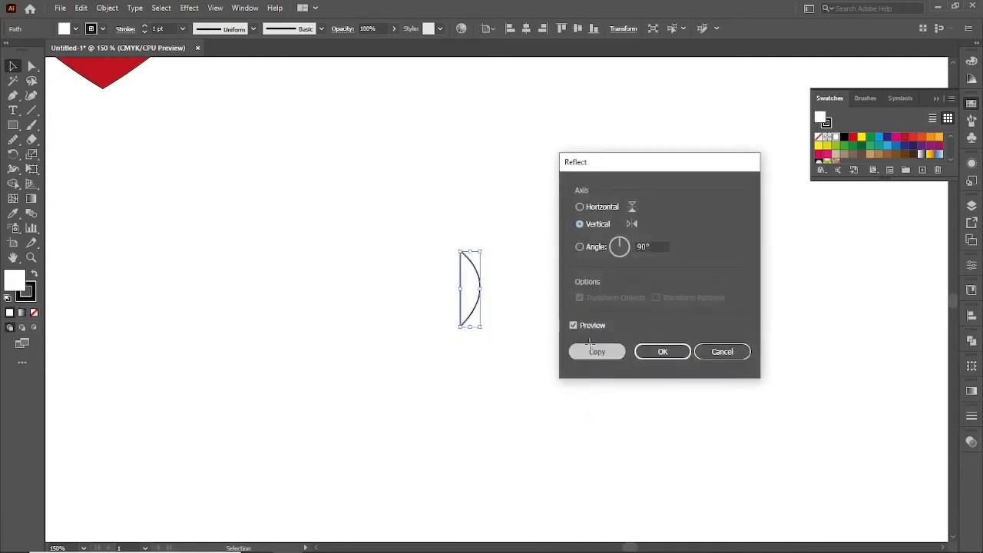
Align the reflected half with the original's straight edge to form a whole leaf, and enlarge both halves to about twice their size.
left_click_drag(476, 291, 499, 292)
left_click(477, 382)
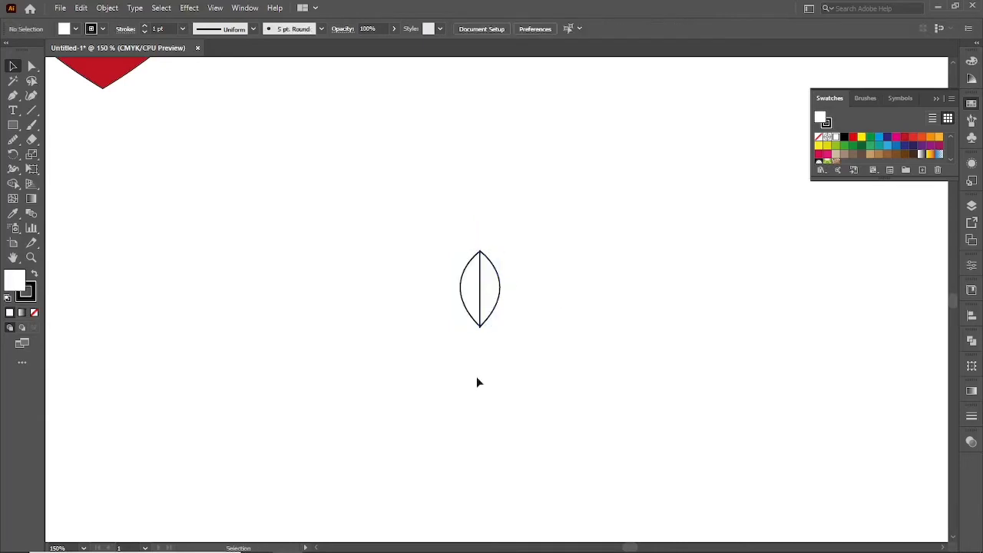
left_click_drag(443, 201, 520, 367)
left_click(417, 369)
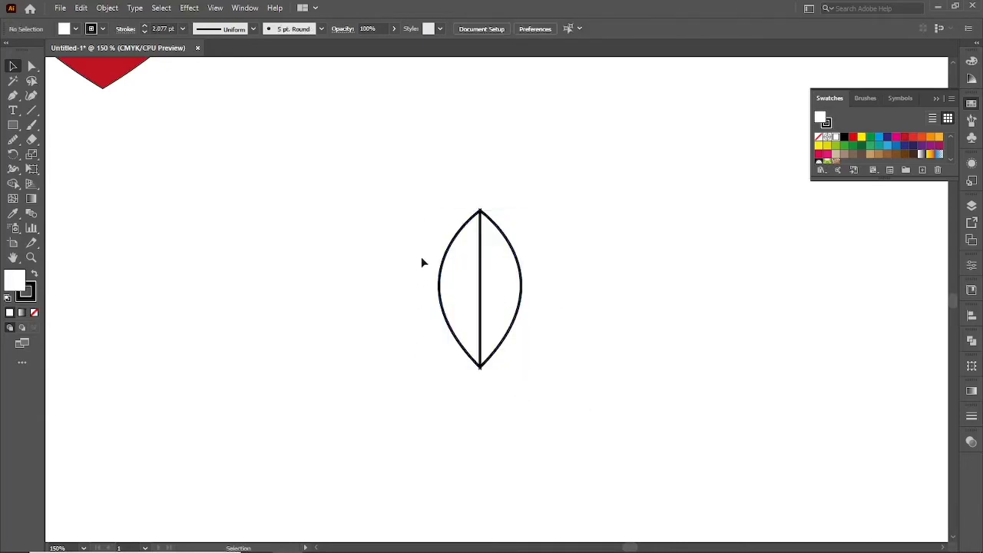
Fill the leaf's left half with dark green and its right half with a lighter green.
left_click_drag(451, 312, 455, 316)
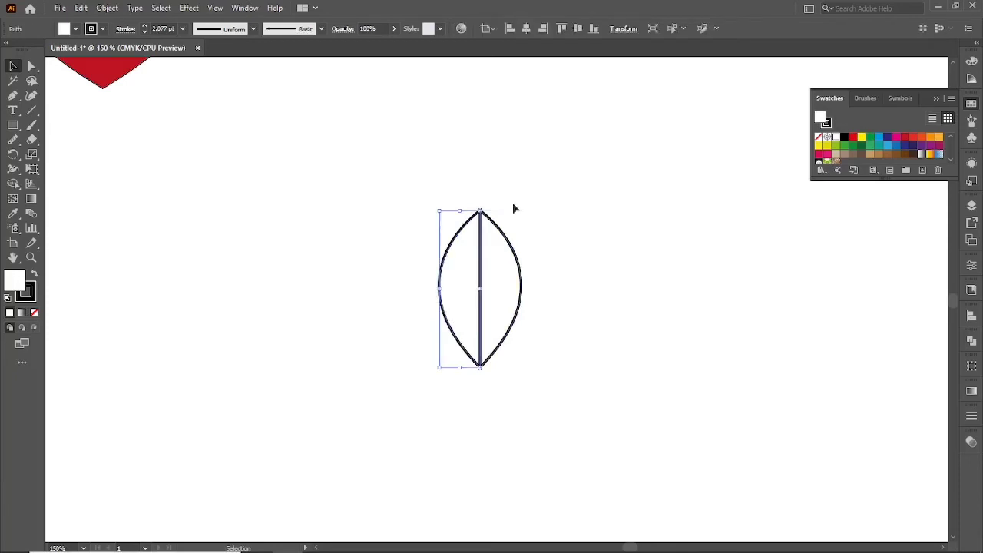
left_click(854, 145)
left_click(698, 266)
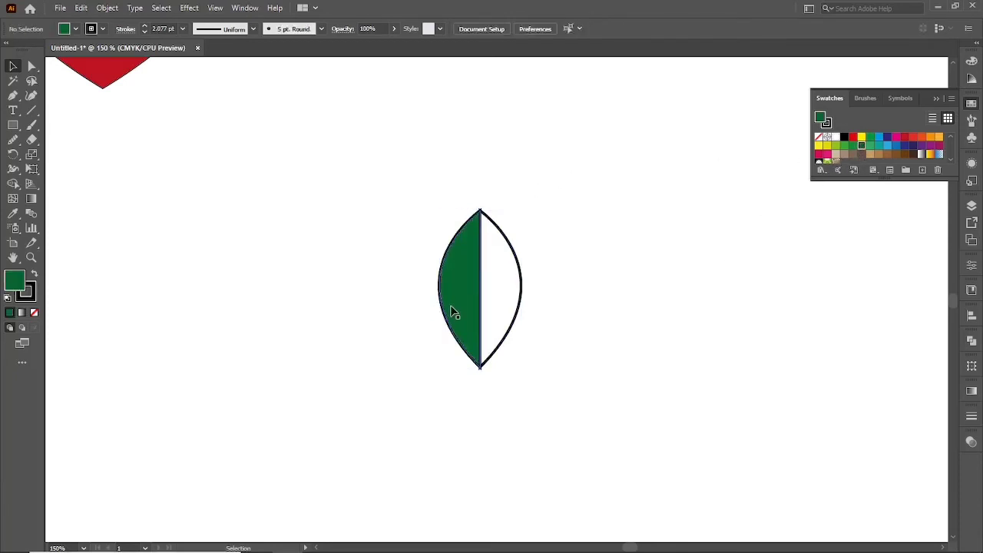
left_click(507, 281)
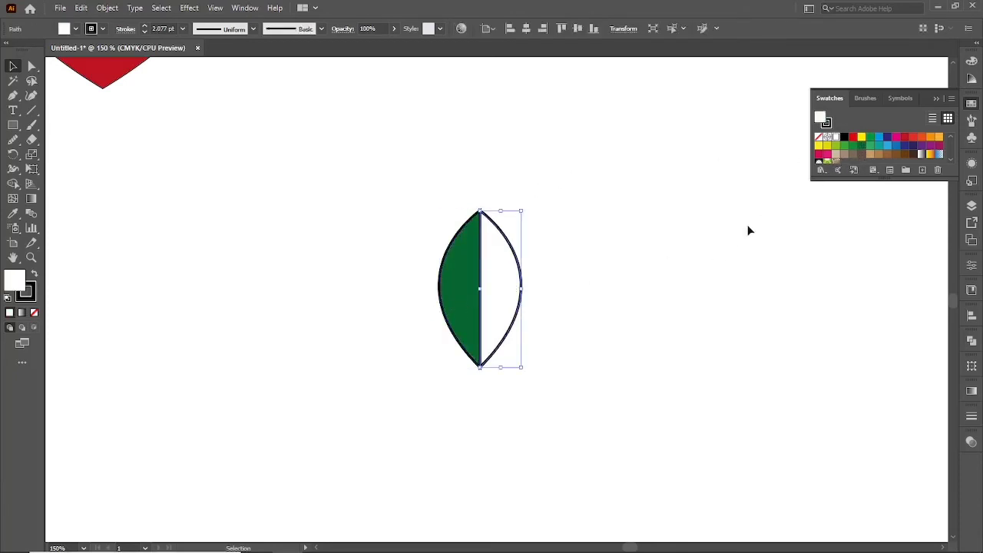
left_click(853, 146)
left_click(698, 245)
Select both leaf halves and set their stroke to none.
left_click_drag(395, 189, 538, 294)
key("x")
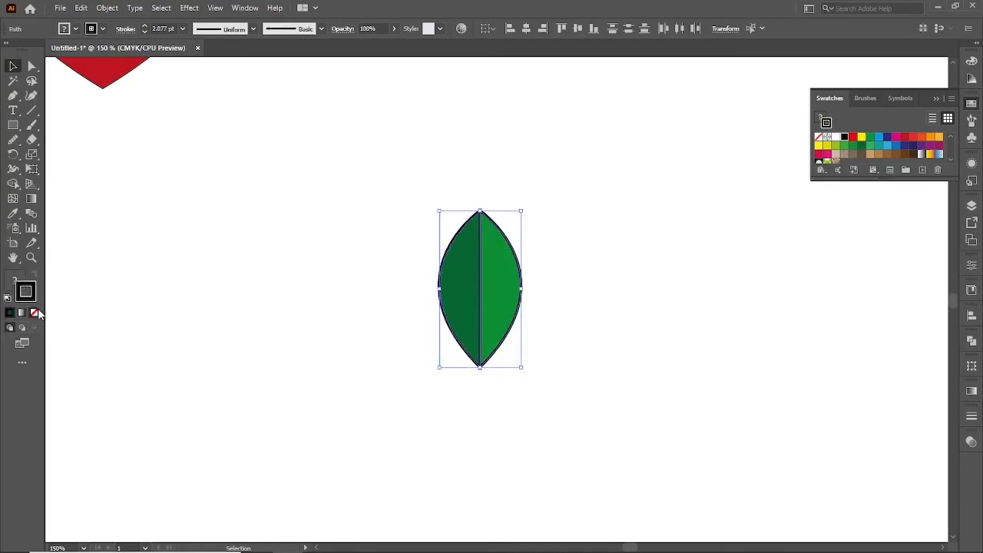
left_click(35, 313)
left_click(224, 314)
Move both leaf halves up and slightly left, and scale them down to about two thirds of their size.
key("ctrl+0")
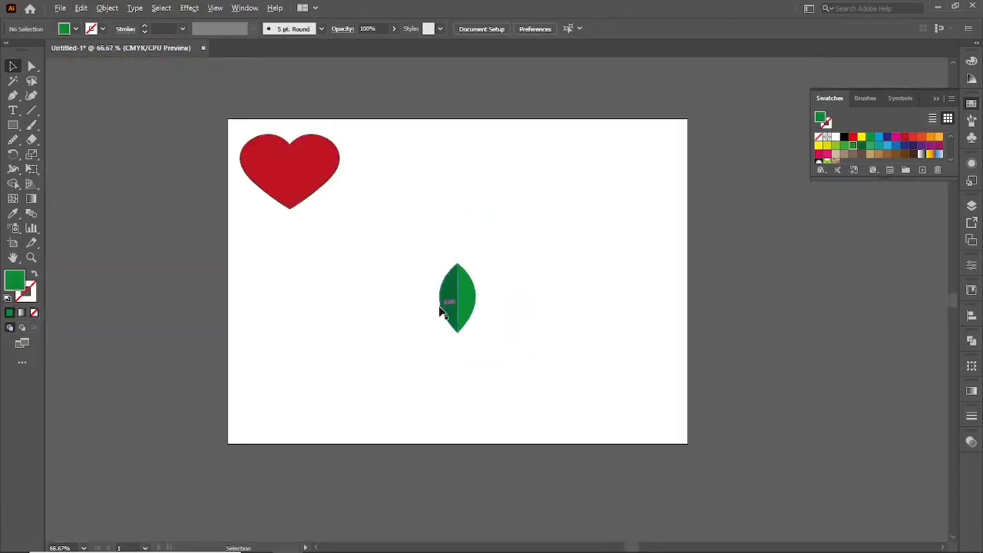
left_click(465, 303)
left_click_drag(463, 297, 438, 222)
key("ctrl+plus")
key("ctrl+plus")
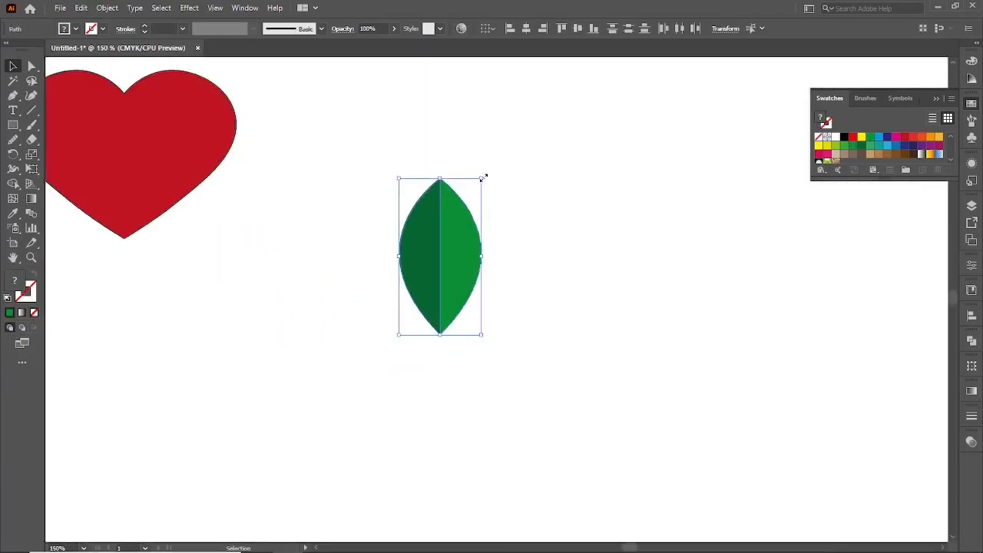
left_click_drag(483, 177, 469, 203)
left_click(406, 230)
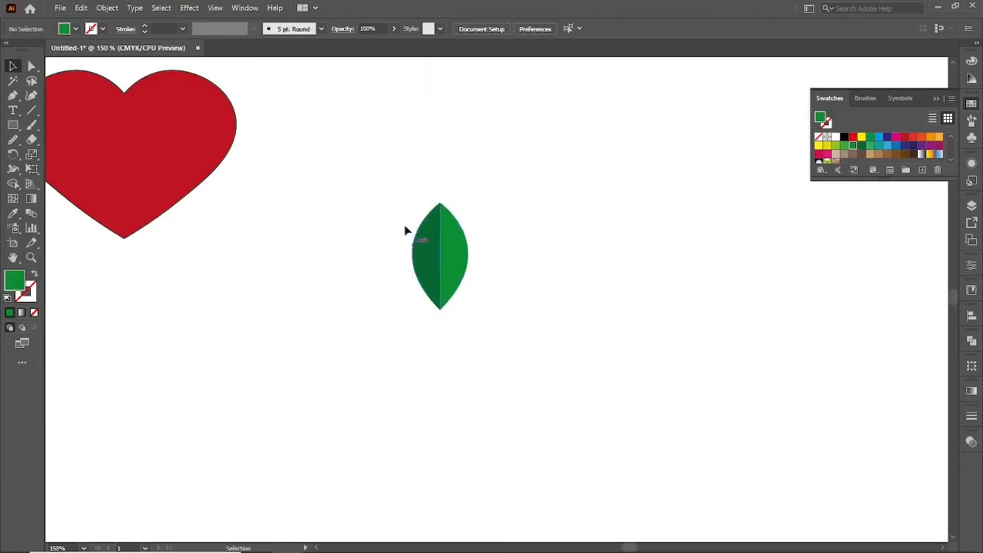
Select both leaf halves and place the leaf beside the heart, to its right near the artboard's top.
left_click_drag(402, 197, 485, 306)
left_click_drag(448, 272, 390, 202)
left_click(444, 380)
key("ctrl+minus")
key("ctrl+minus")
left_click_drag(469, 404, 476, 359)
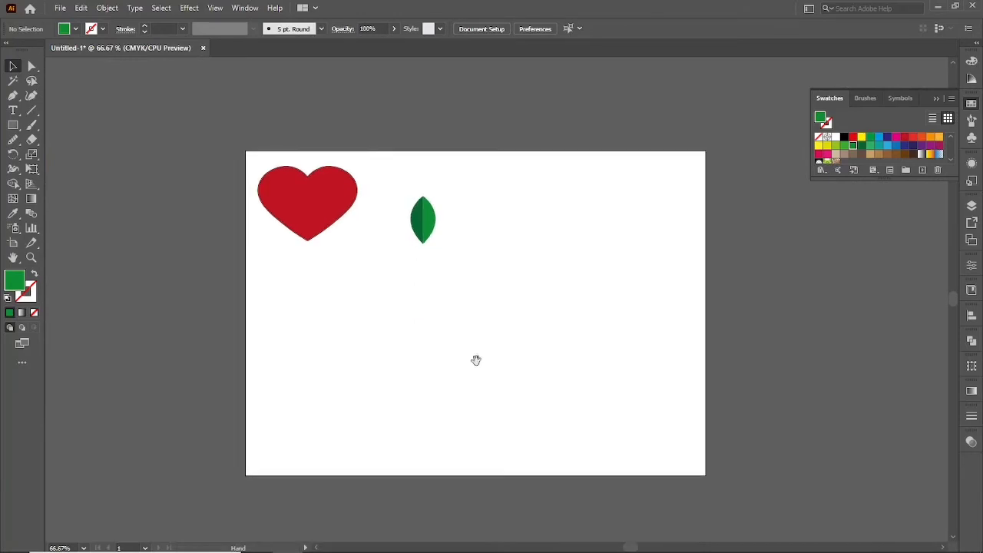
Draw a square in the artboard's middle, below the leaf, with the default white fill and black stroke.
key("ctrl+plus")
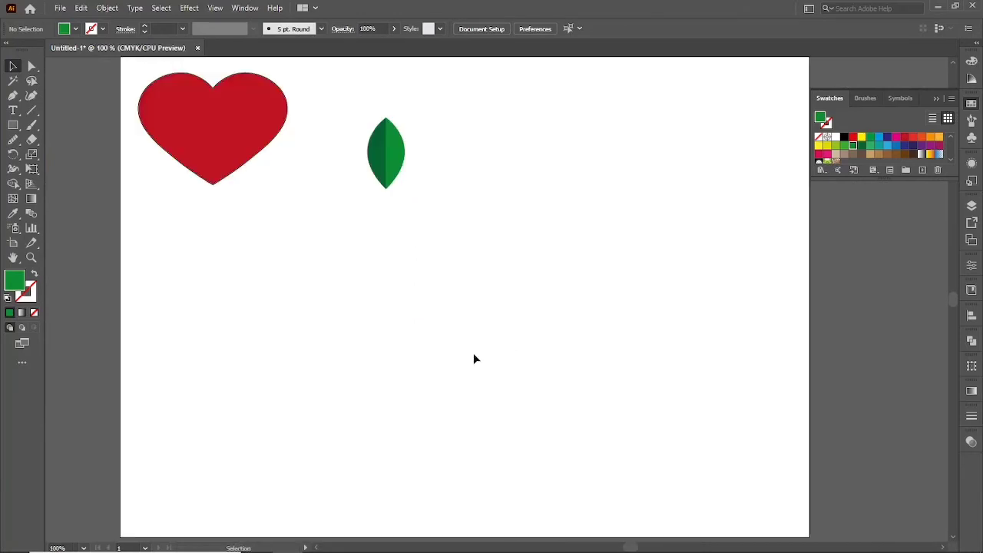
key("p")
key("m")
left_click_drag(464, 293, 518, 388)
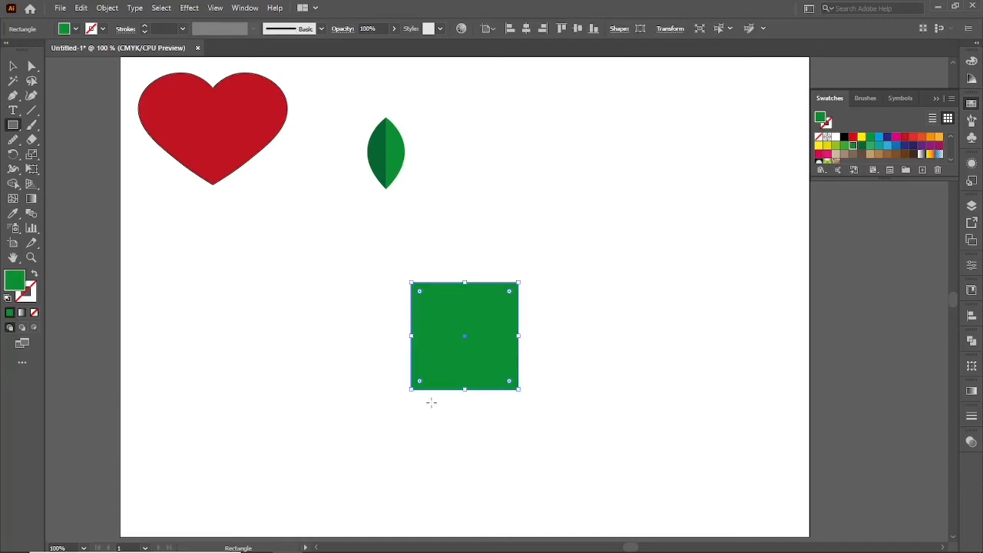
key("a")
key("d")
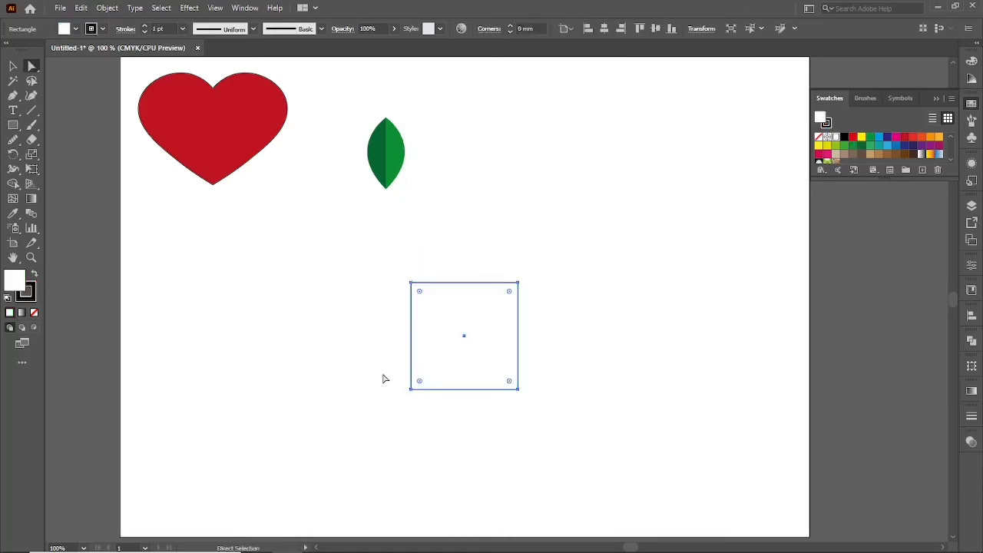
Round only the square's two bottom corners to form a pot shape.
mouse_move(394, 365)
left_mouse_down()
mouse_move(445, 397)
mouse_move(548, 419)
left_mouse_up()
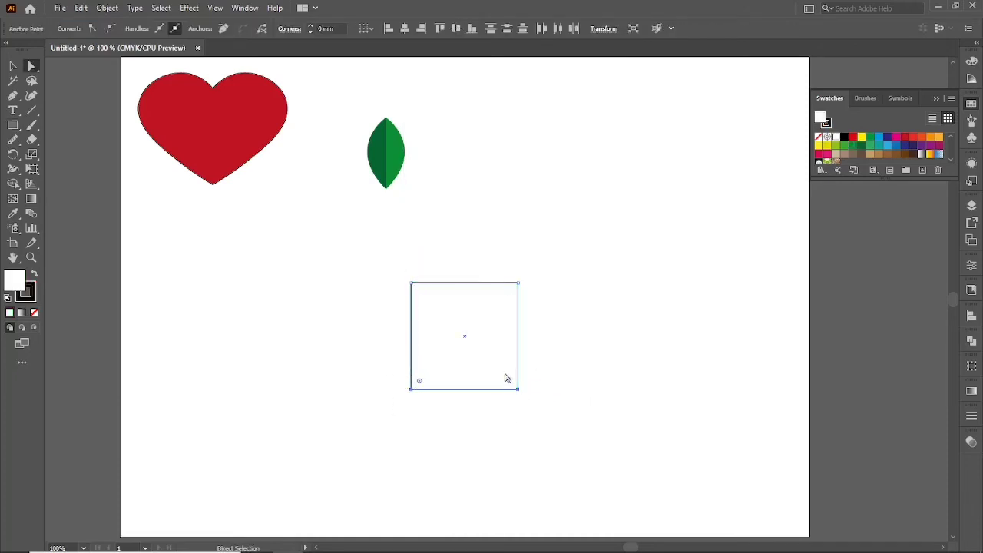
left_click_drag(510, 384, 499, 373)
key("v")
left_click(469, 430)
Shorten the pot shape and narrow it evenly from both sides until its width roughly equals its height.
mouse_move(474, 329)
left_mouse_down()
mouse_move(474, 361)
mouse_move(465, 334)
left_mouse_up()
left_click(469, 302)
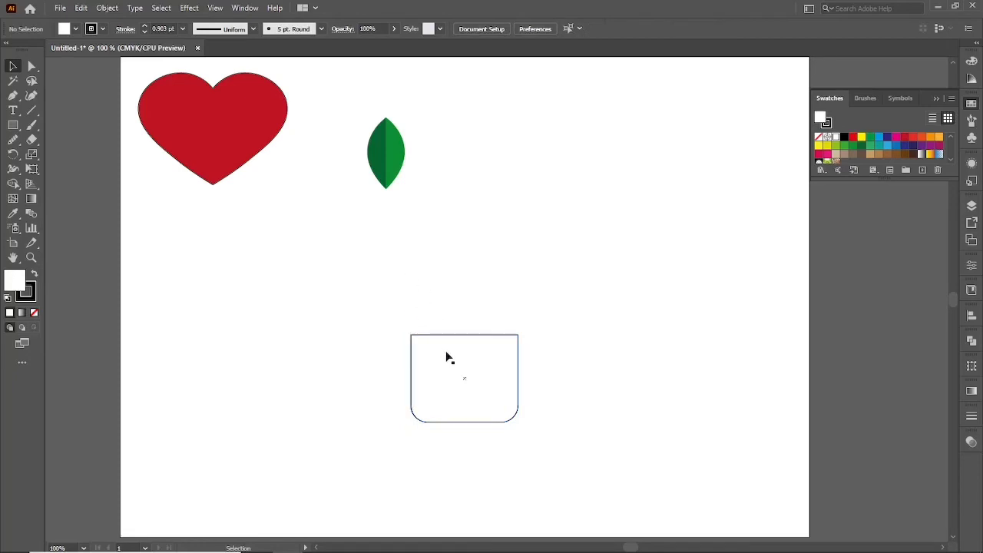
left_click(447, 353)
left_click_drag(411, 378, 431, 377)
left_click(392, 368)
scroll(516, 416, "up", 1)
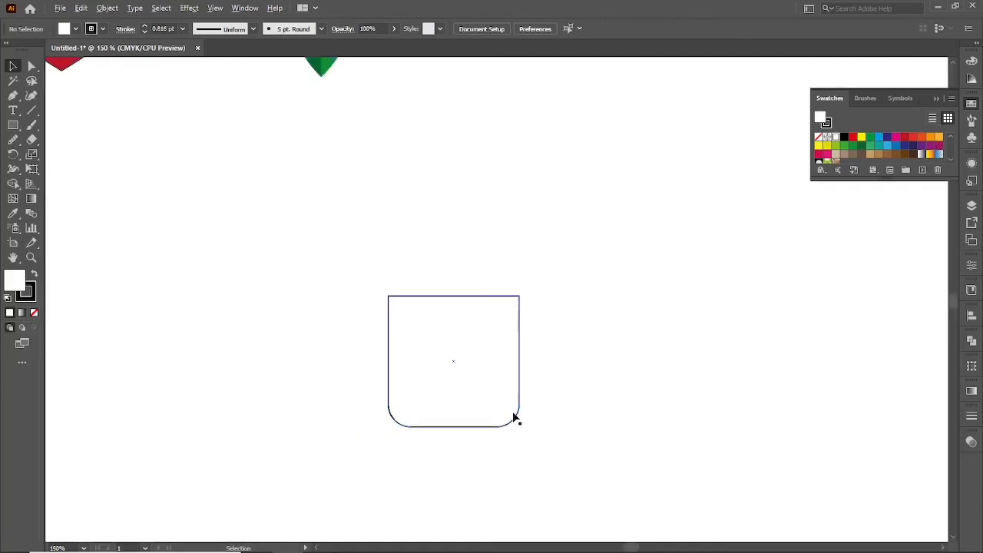
Draw a thin rectangular band across the pot's full width, just below its top edge.
key("m")
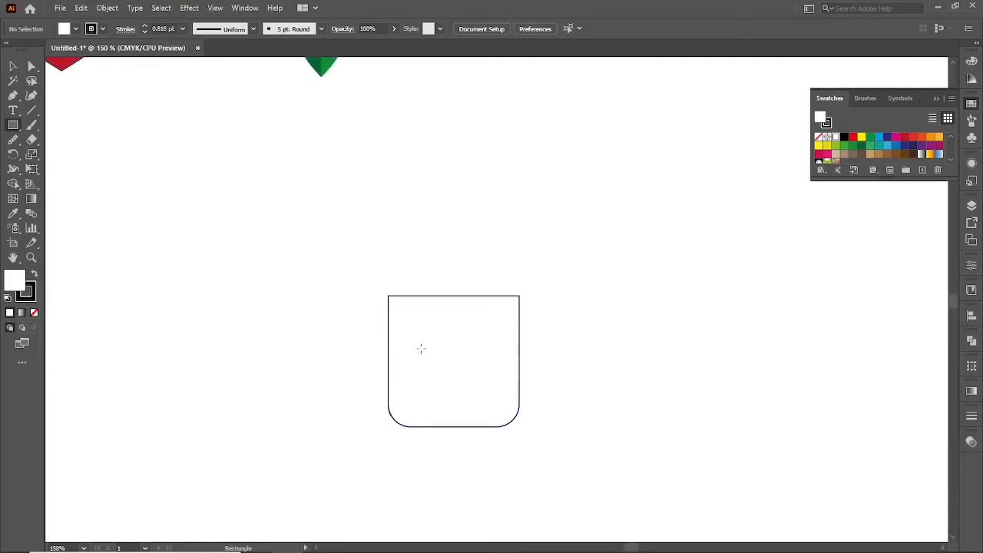
left_click_drag(388, 311, 520, 327)
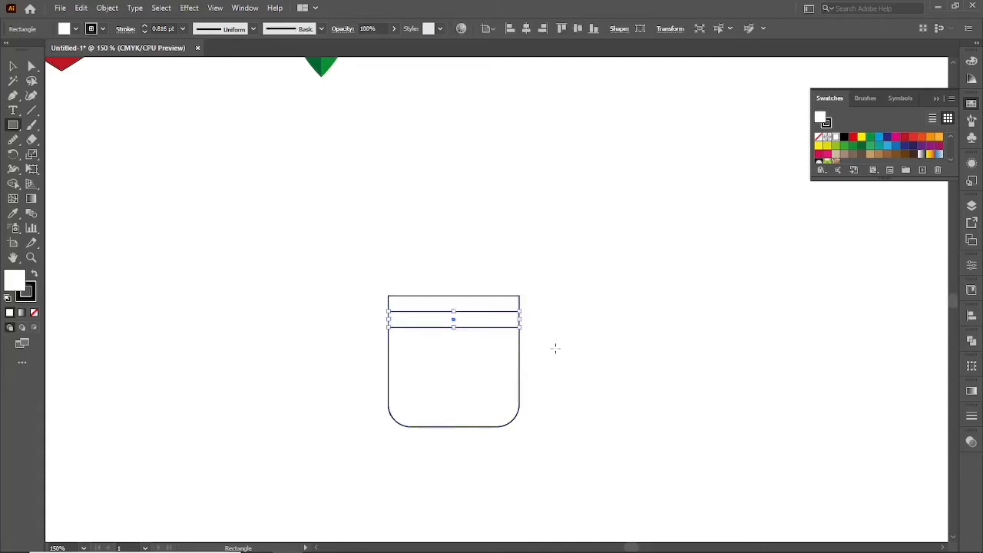
key("v")
Fill the pot body with medium brown and the band with light tan.
left_click_drag(576, 365, 501, 417)
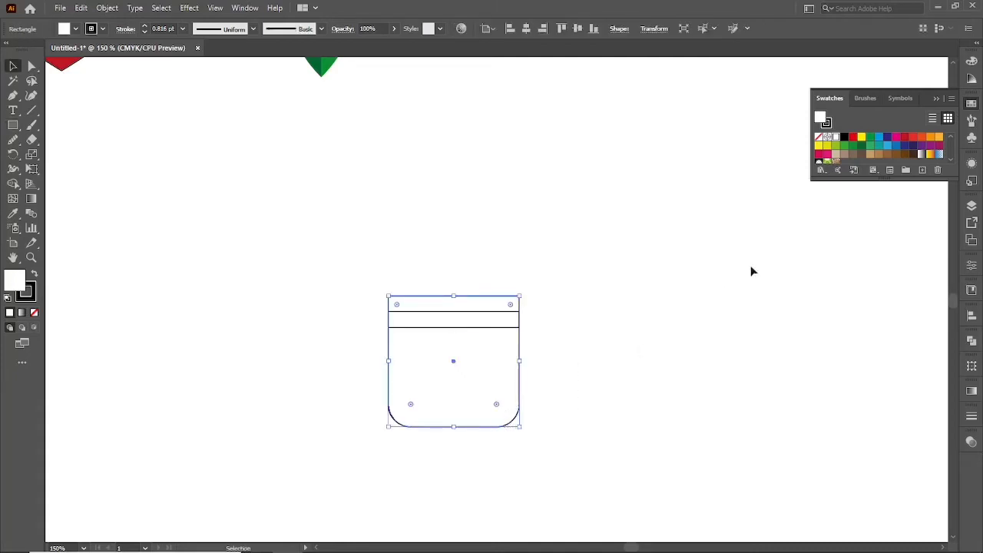
left_click(871, 154)
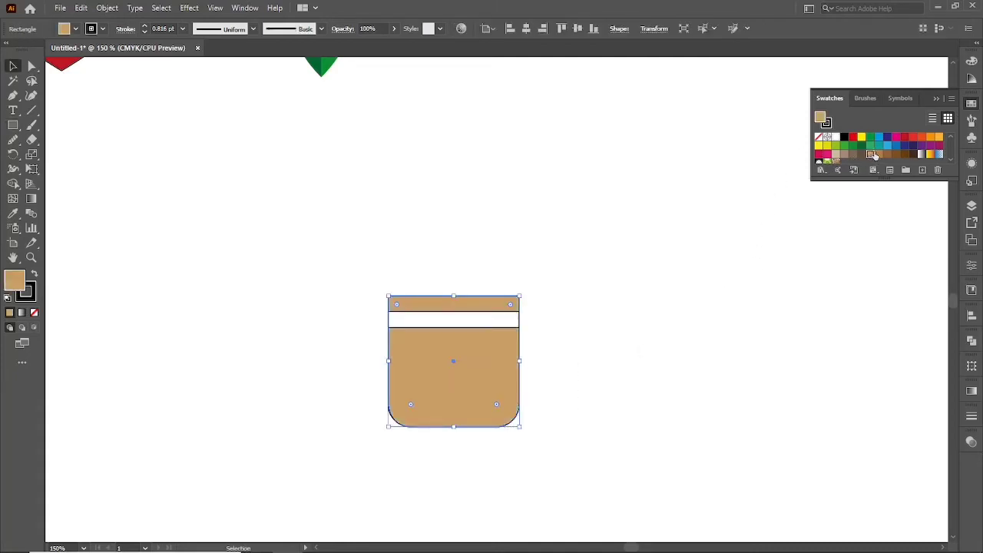
left_click(879, 155)
left_click(776, 263)
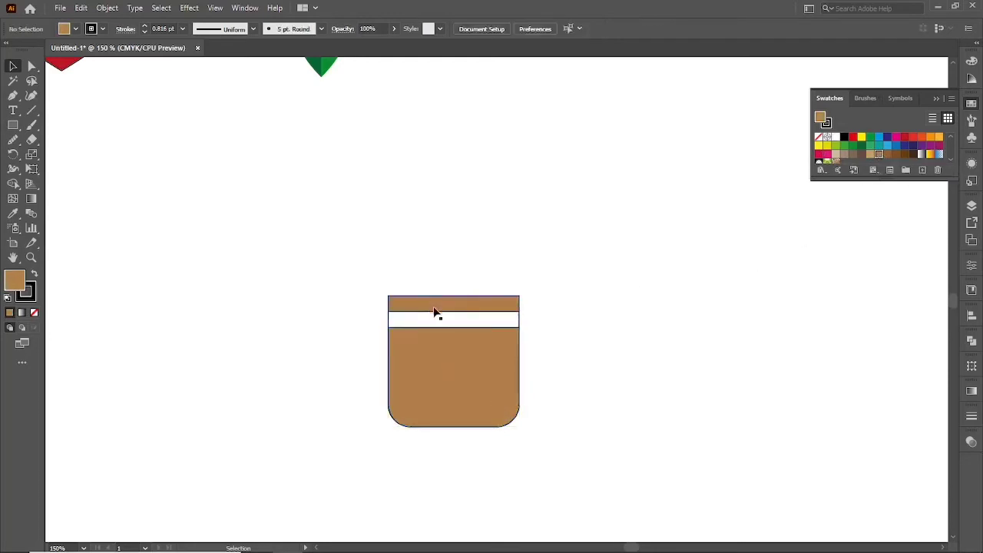
left_click(440, 320)
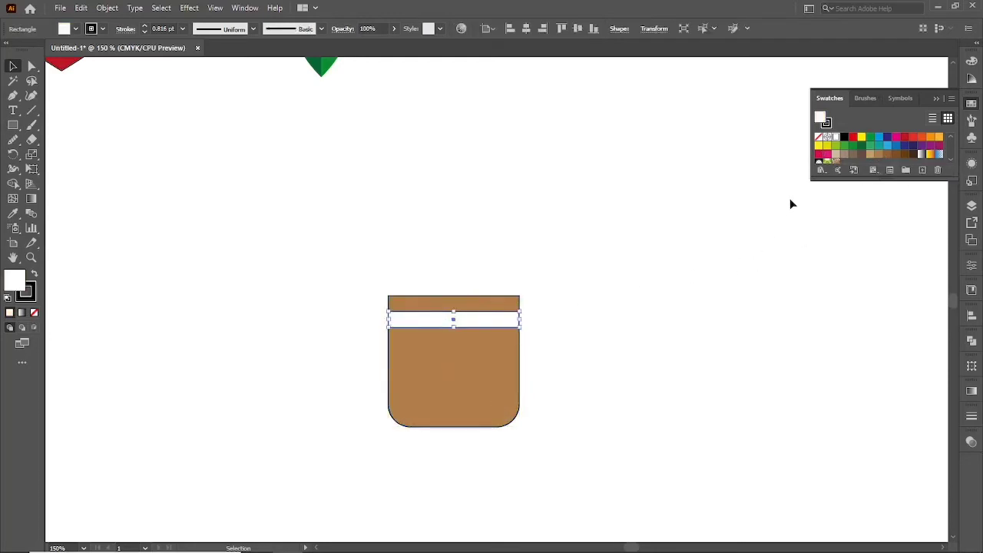
left_click(870, 155)
left_click(648, 350)
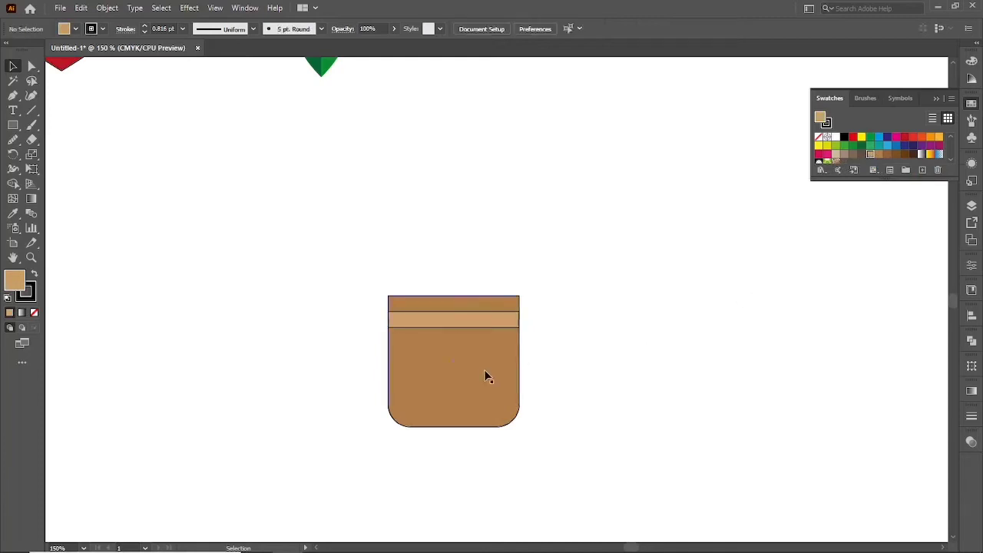
Fill the pot body with dark brown and the band with medium brown.
left_click(515, 376)
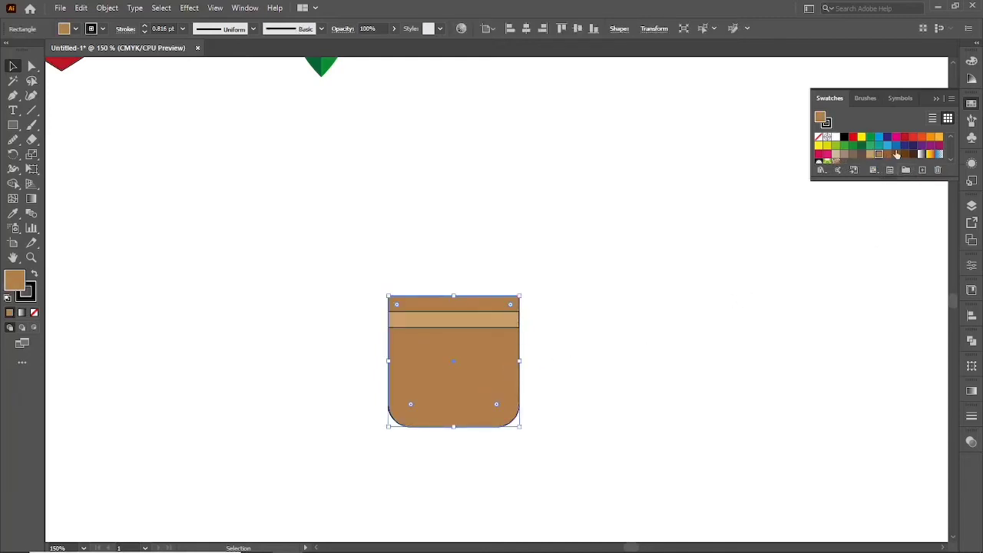
left_click(887, 155)
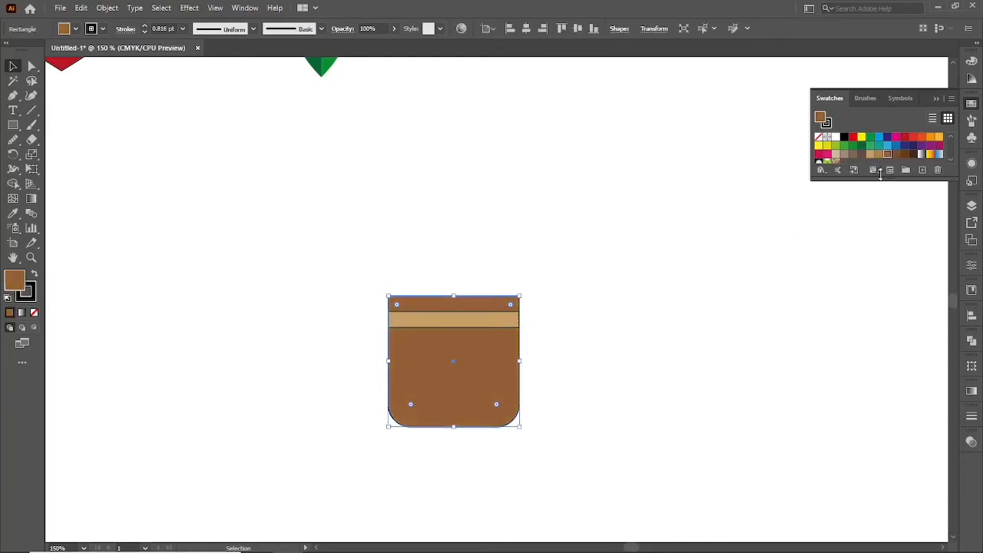
left_click(896, 154)
left_click(600, 333)
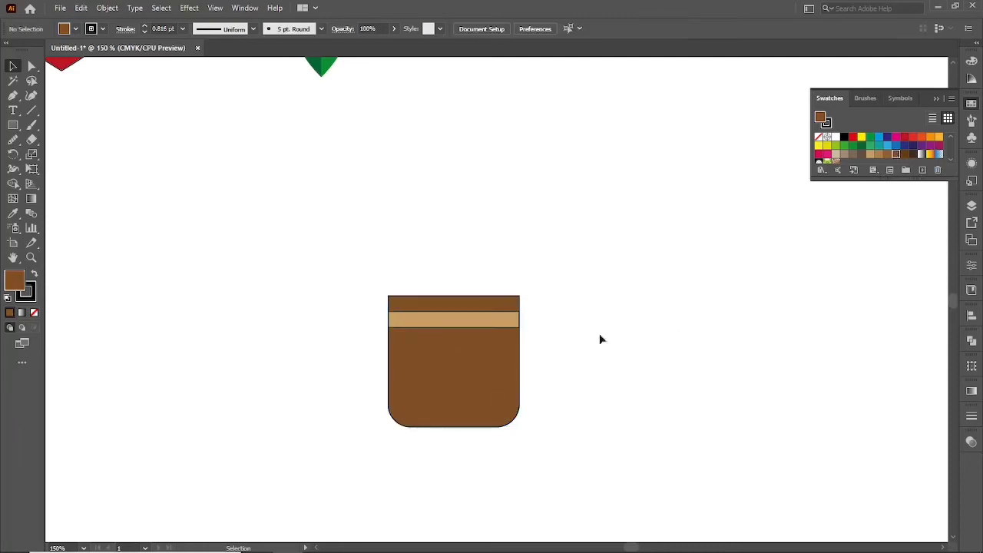
left_click(495, 326)
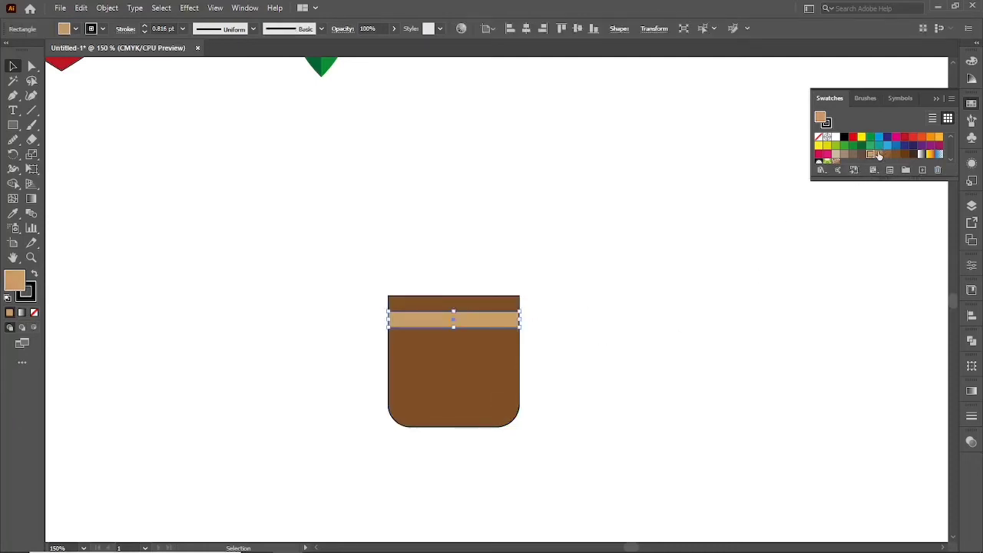
left_click(879, 155)
left_click(709, 335)
Select the pot body and its band together and set their stroke to none.
left_click_drag(428, 253, 458, 369)
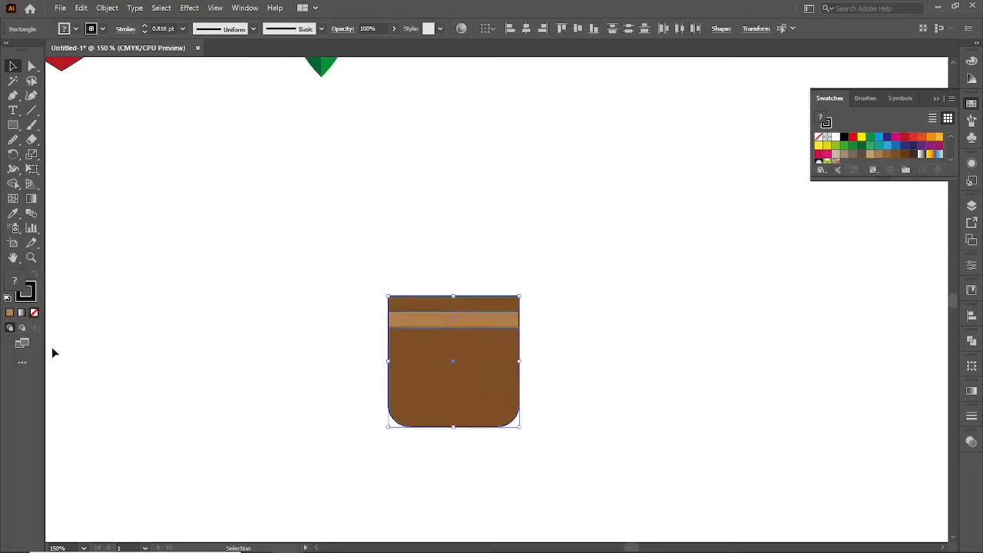
key("x")
left_click(36, 313)
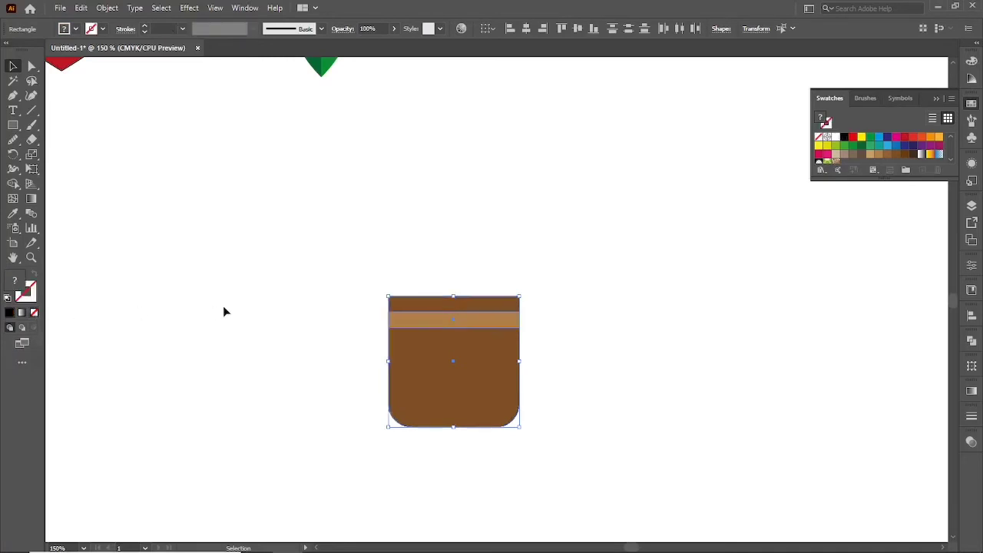
left_click(224, 307)
Move both halves of the green leaf down above the pot and group them.
scroll(256, 331, "down", 1)
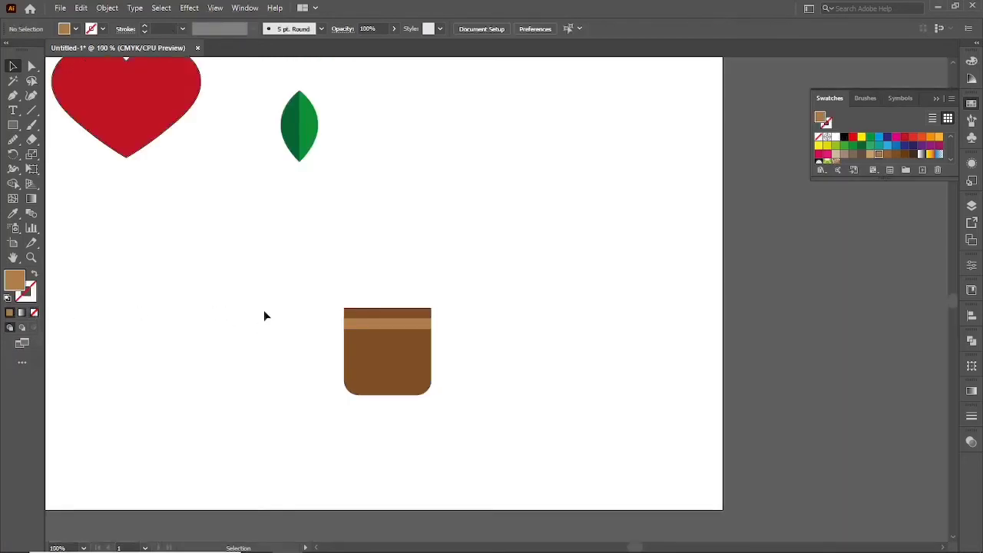
left_click(302, 124)
left_click_drag(302, 127, 451, 215)
key("ctrl+g")
Add two copies of the leaf to its right, side by side in a touching row of three.
scroll(414, 263, "up", 1)
left_click(419, 273)
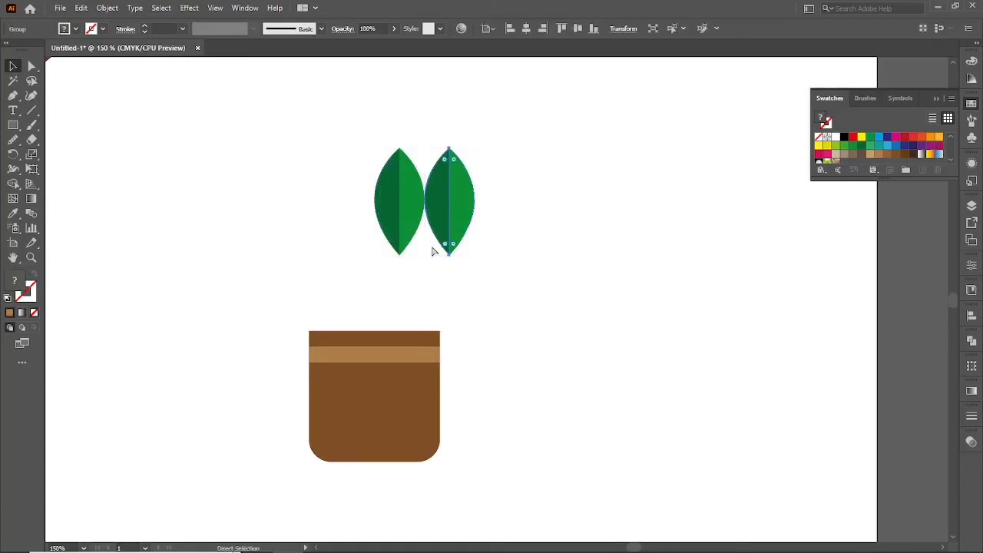
key("ctrl+d")
left_click(430, 246)
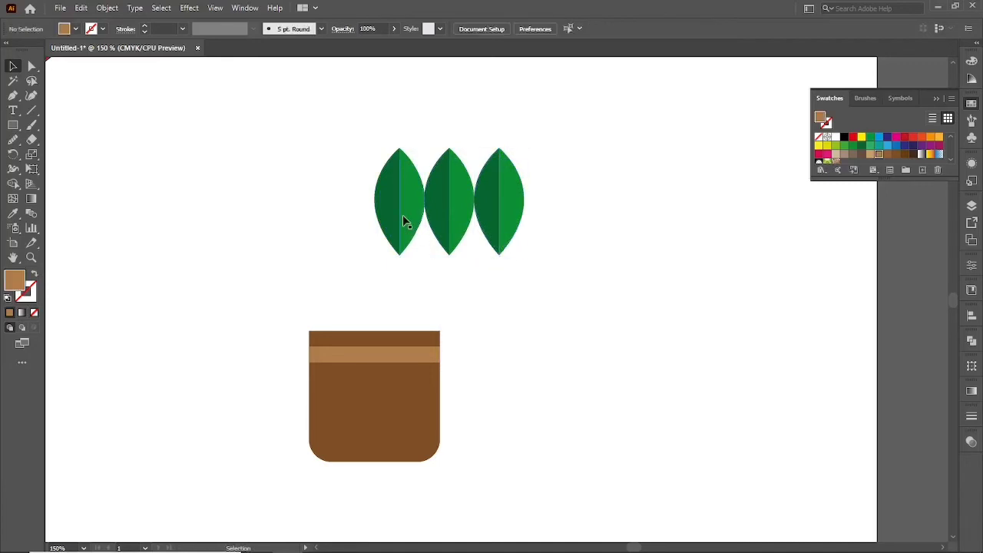
Rotate the left leaf about 45° counterclockwise and join its base to the middle leaf's base.
left_click(406, 220)
left_click_drag(432, 257, 491, 230)
left_click_drag(420, 223, 431, 238)
left_click(429, 272)
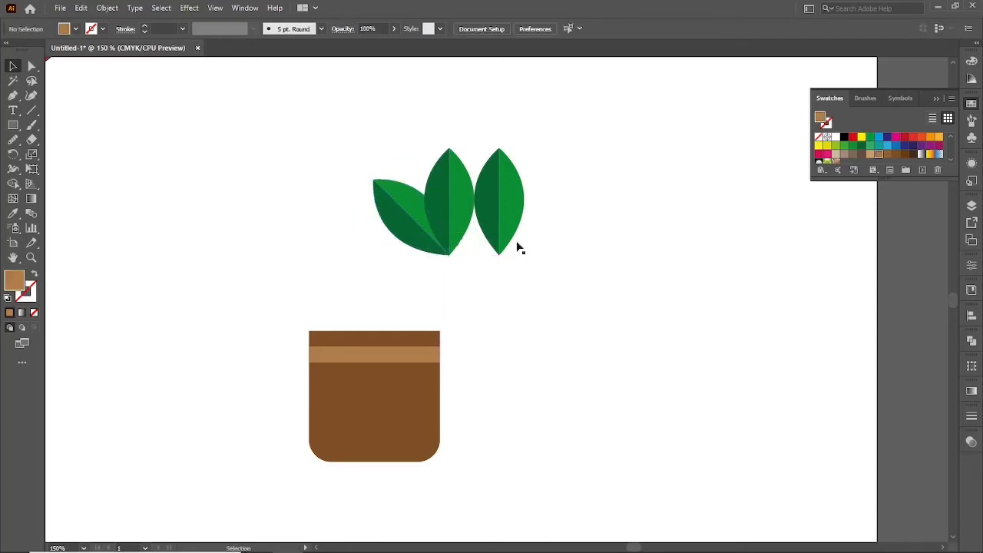
Rotate the right leaf about 45° clockwise and join its base to the middle leaf's base.
left_click_drag(509, 214, 487, 213)
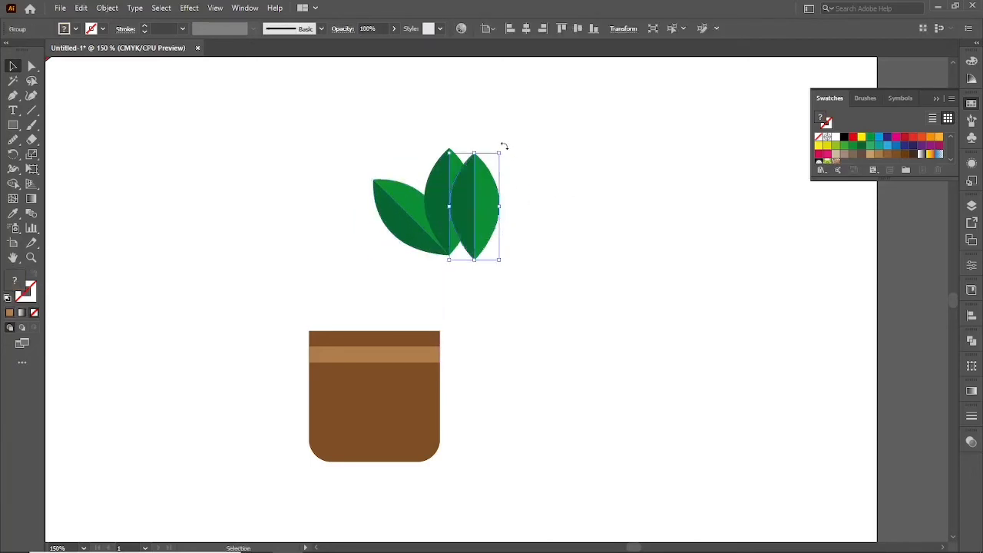
left_click_drag(503, 145, 538, 196)
left_click_drag(455, 221, 472, 239)
left_click_drag(471, 237, 470, 235)
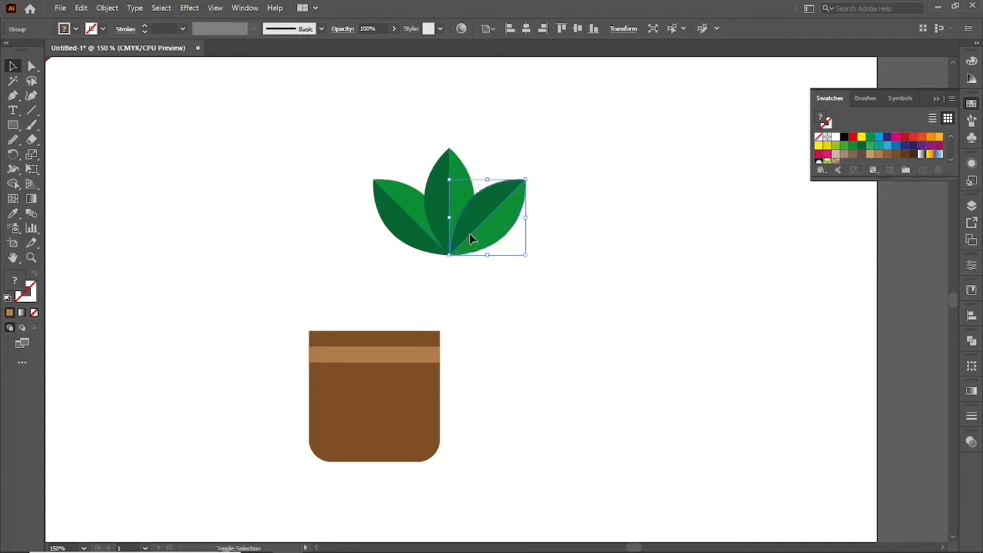
Send the right leaf behind the middle leaf.
key("ctrl+shift+a")
left_click(470, 235)
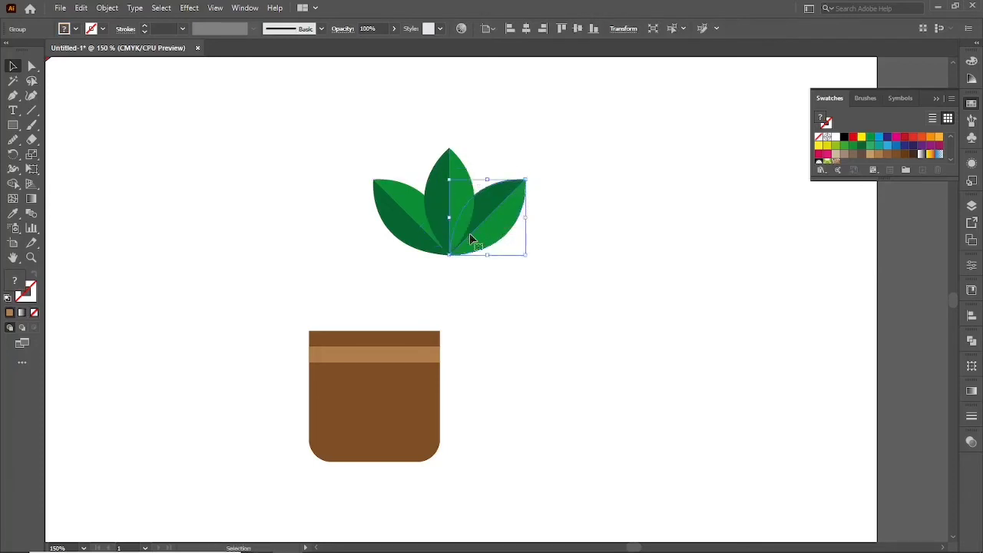
left_click(474, 289)
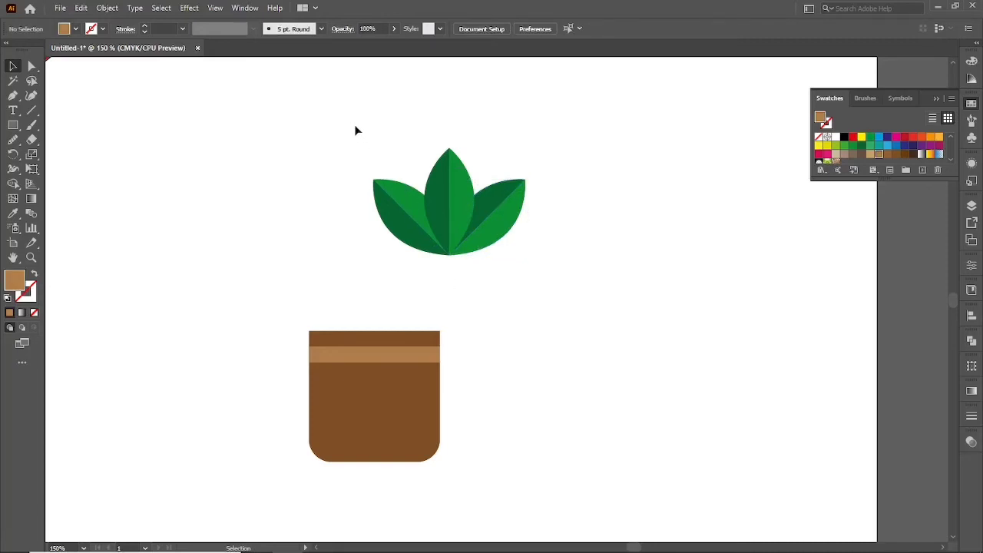
Select all three leaves and group them.
left_click_drag(351, 121, 530, 268)
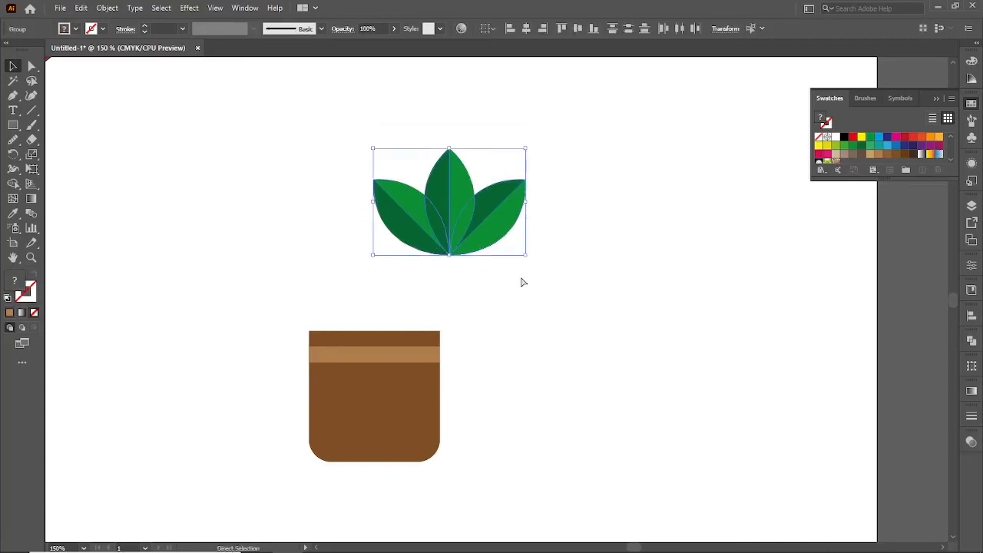
key("a")
key("v")
left_click(295, 146)
left_click_drag(331, 108, 544, 260)
right_click(419, 176)
left_click(491, 264)
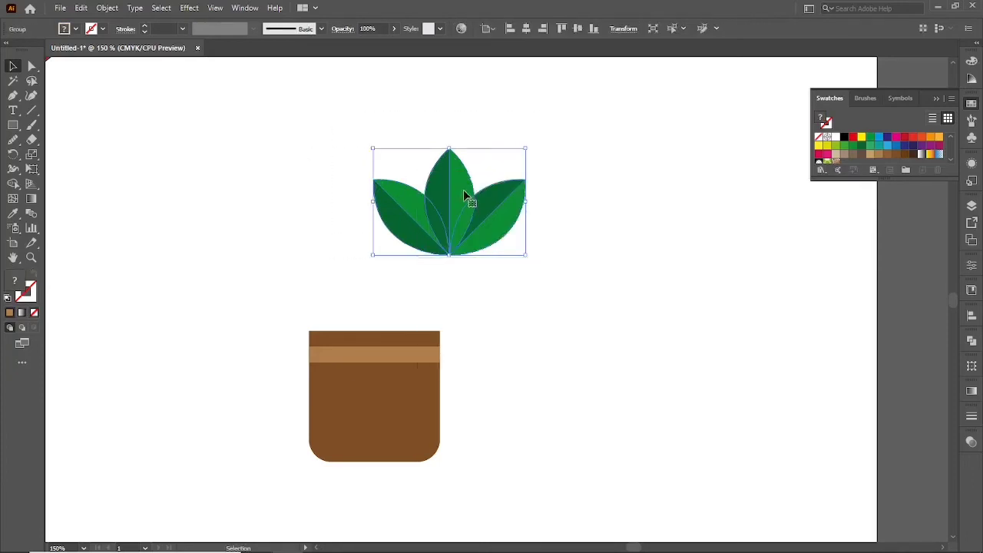
Fit the leaf group centred onto the pot's top edge at about 60 percent of its width, stretched slightly taller.
left_click_drag(463, 193, 388, 271)
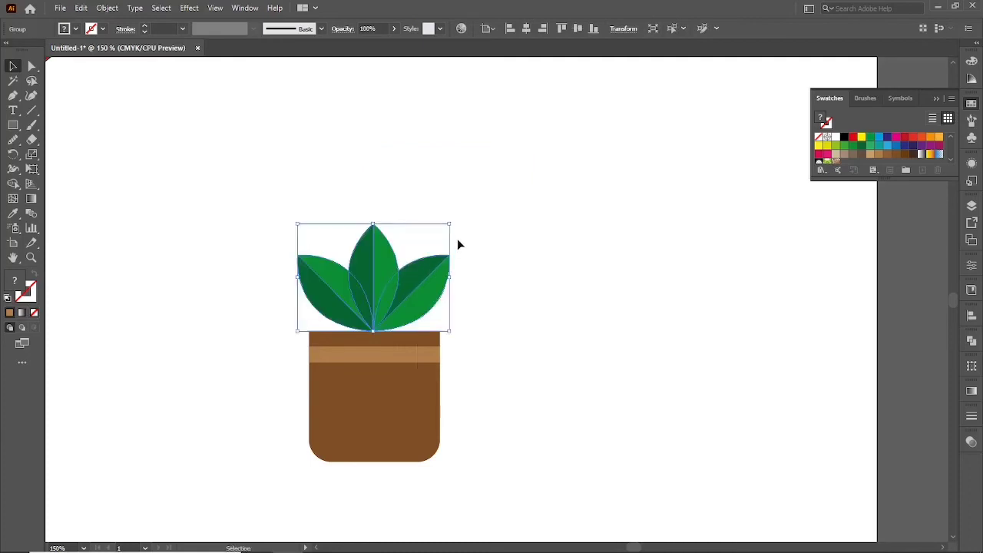
left_click_drag(450, 225, 430, 250)
left_click_drag(384, 294, 382, 317)
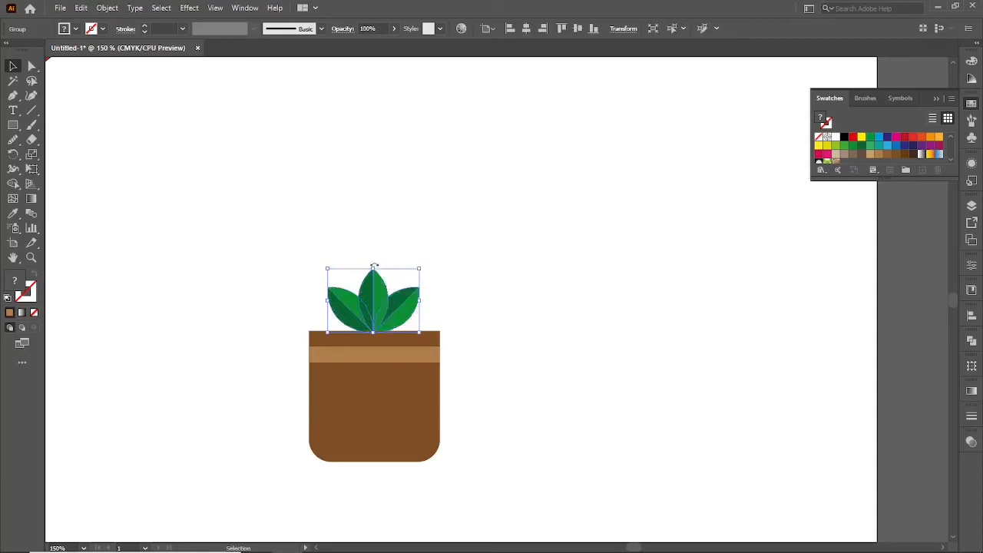
left_click_drag(374, 266, 374, 243)
key("ctrl+shift+a")
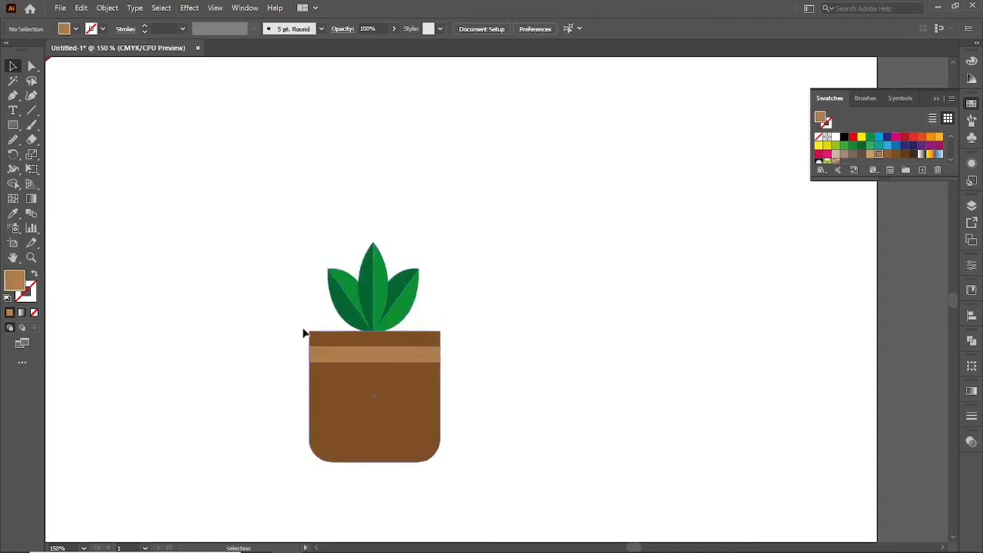
Narrow the pot and its band evenly from both sides to about four fifths of their width.
left_click_drag(304, 334, 335, 400)
left_click_drag(402, 407, 386, 406)
key("ctrl+shift+a")
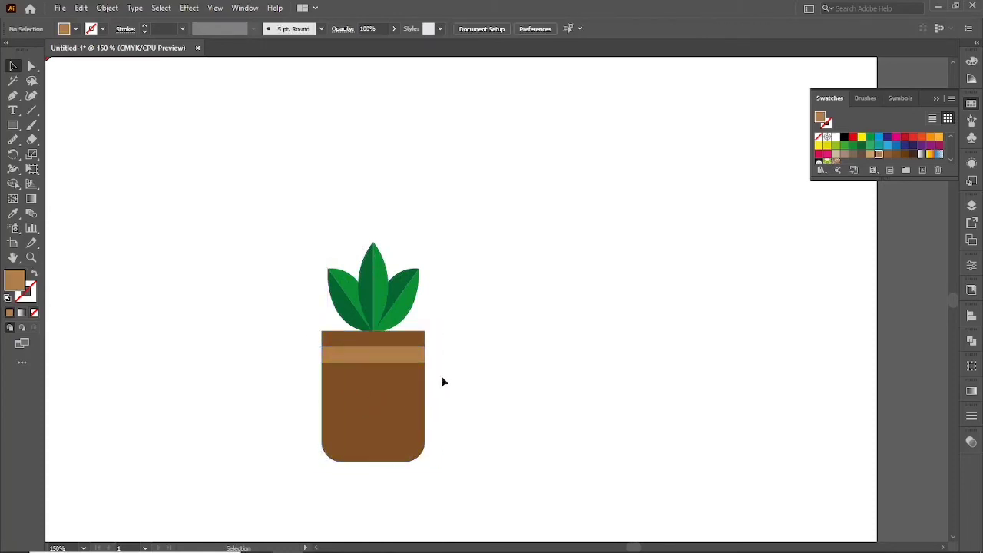
Shorten the pot body from its bottom edge to about 60 percent of its height.
scroll(430, 392, "down", 2)
scroll(403, 428, "up", 3)
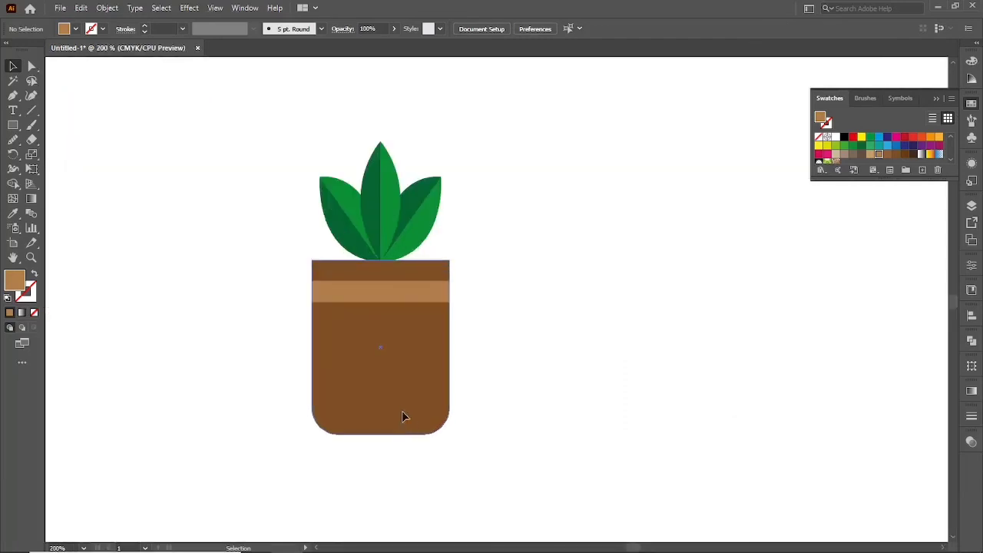
left_click(404, 419)
left_click_drag(383, 434, 382, 360)
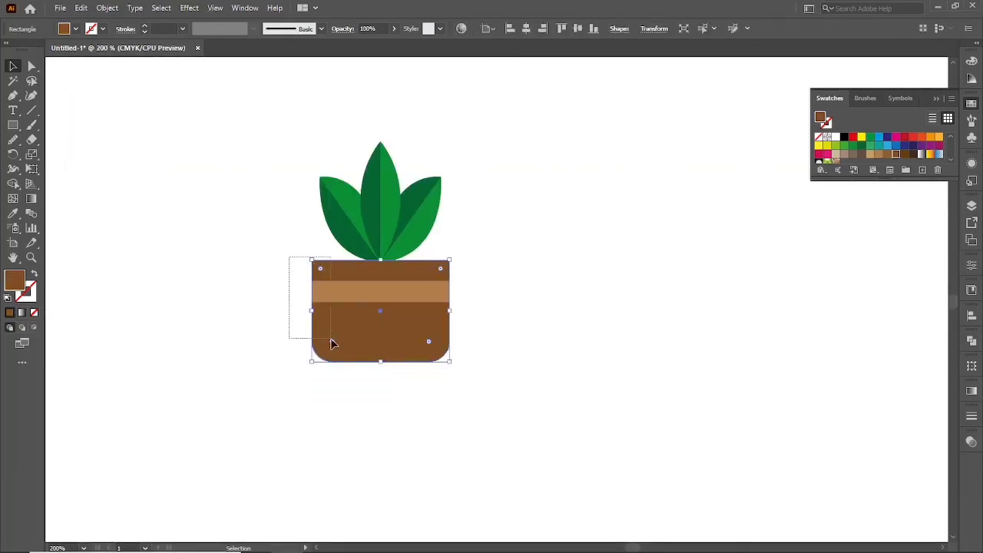
Narrow the pot and its band to about two thirds of their width and centre them beneath the leaves.
left_click_drag(312, 310, 362, 322)
left_click(406, 322, "shift")
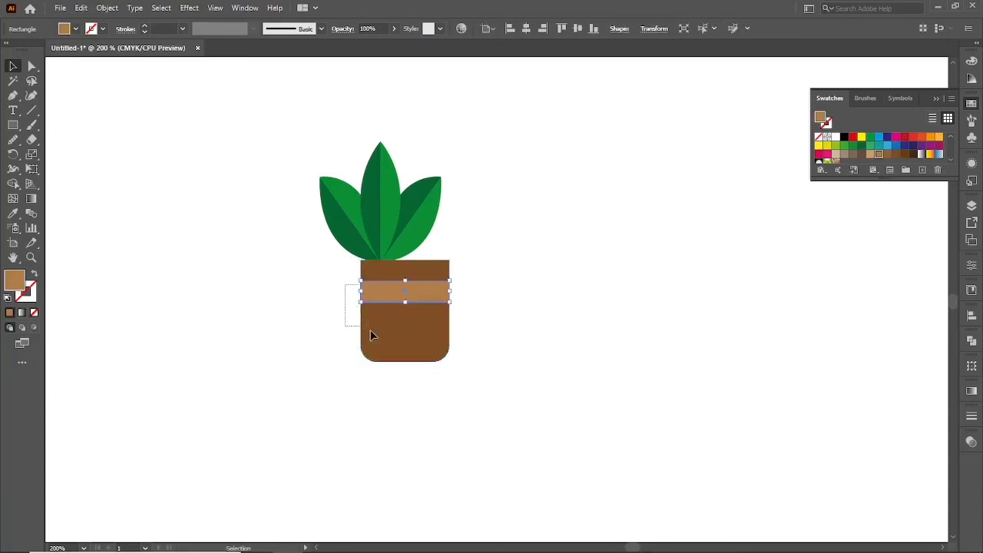
left_click(384, 332, "shift")
left_click_drag(418, 299, 395, 303)
left_click(463, 360)
Group the leaves with the pot, scale the plant down to about three quarters and place it just right of the heart.
key("ctrl+minus")
key("ctrl+minus")
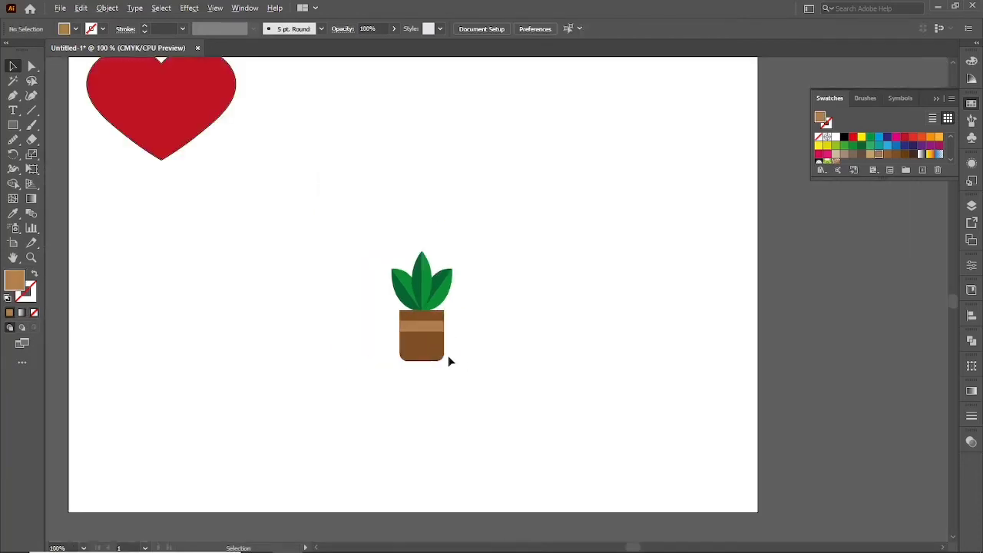
left_click_drag(356, 218, 492, 393)
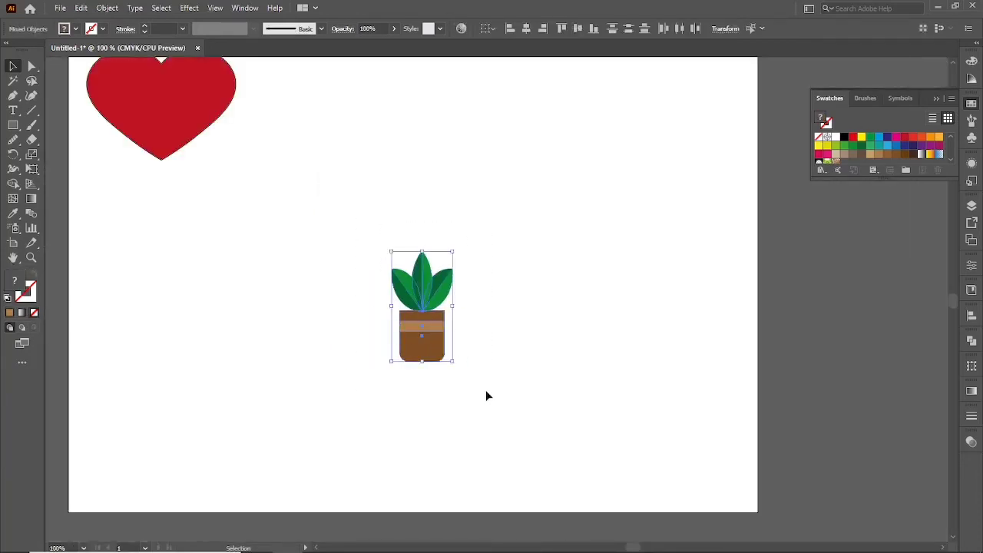
key("ctrl+g")
key("ctrl+minus")
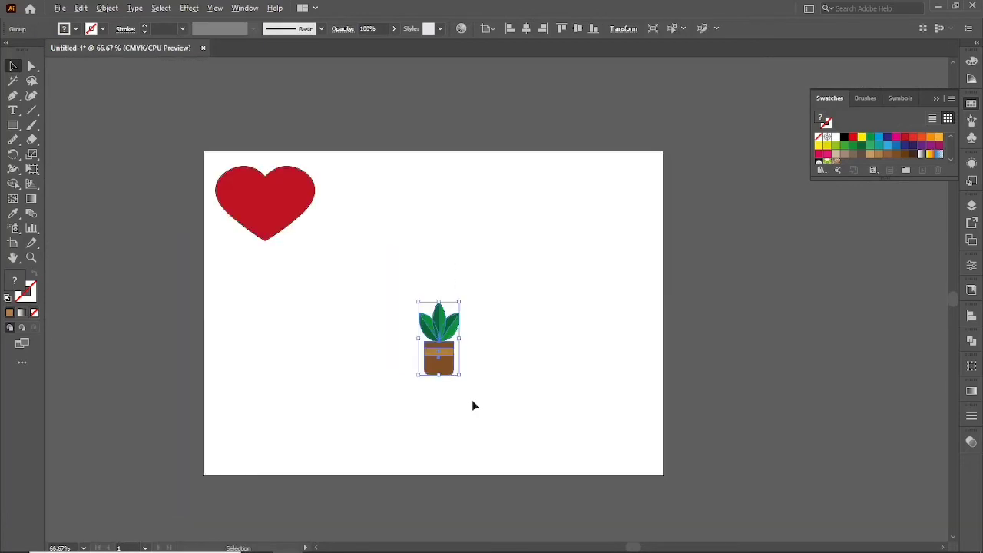
left_click_drag(440, 370, 350, 237)
left_click(358, 269)
Draw a closed horizontal rectangle about 81 mm wide and 11 mm tall below the plant with the Pen tool.
key("ctrl+plus")
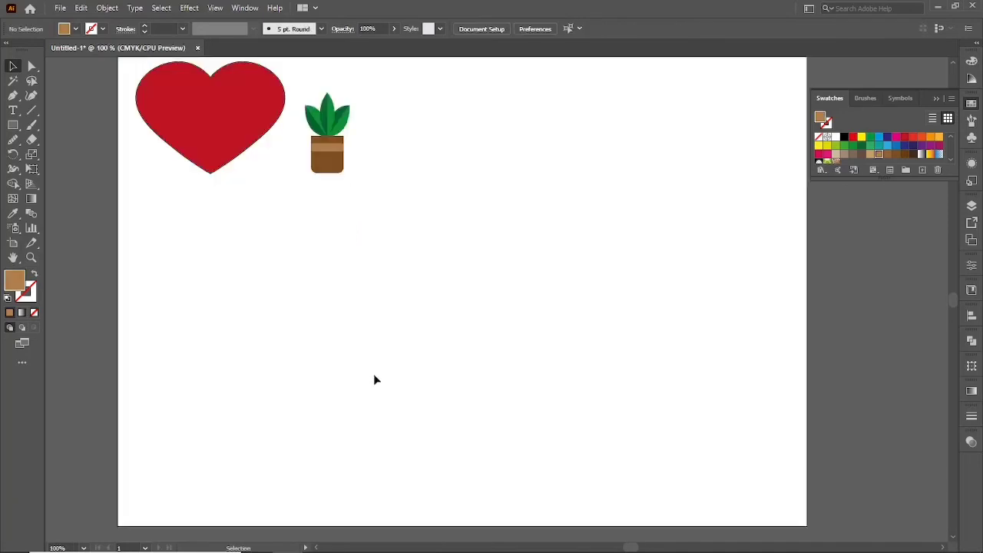
key("p")
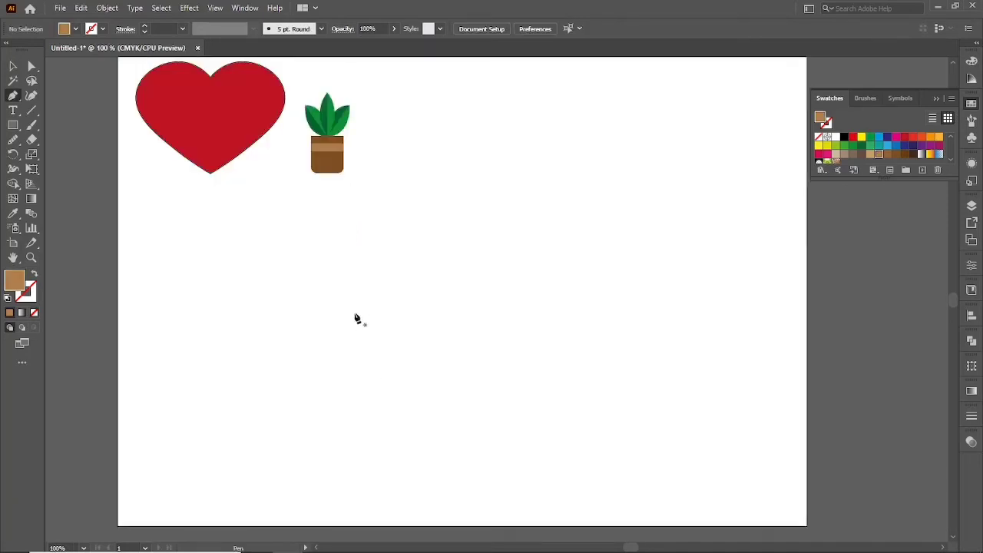
left_click(355, 314)
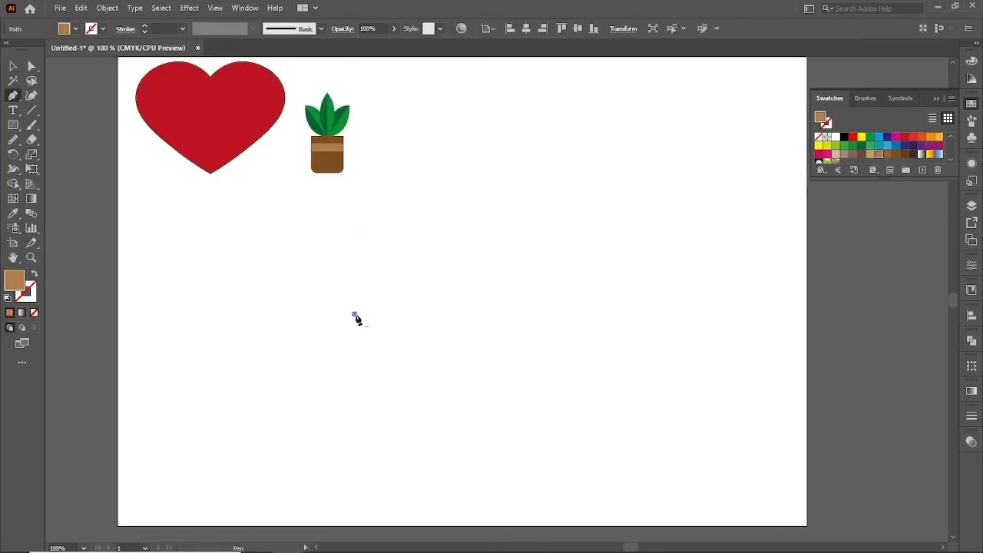
left_click(544, 314)
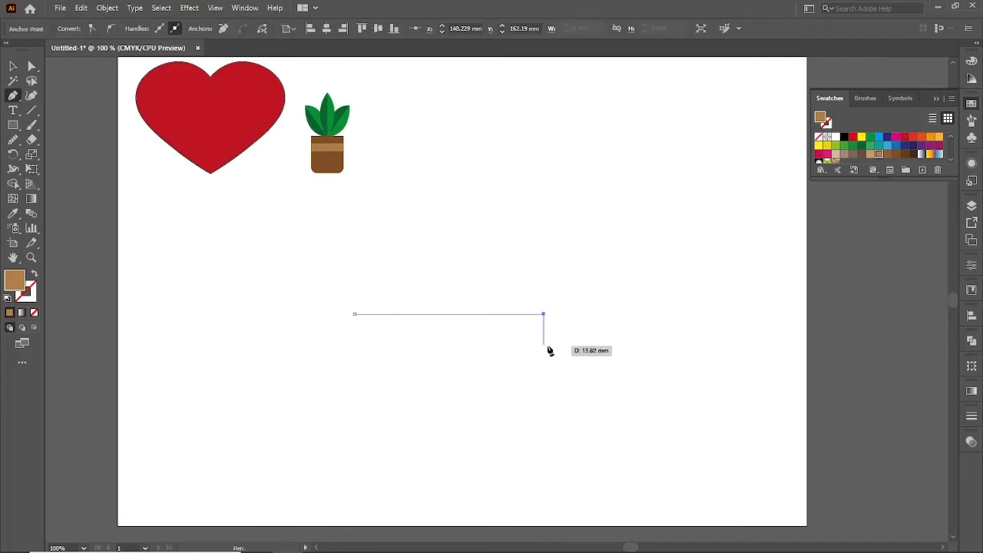
left_click(544, 338)
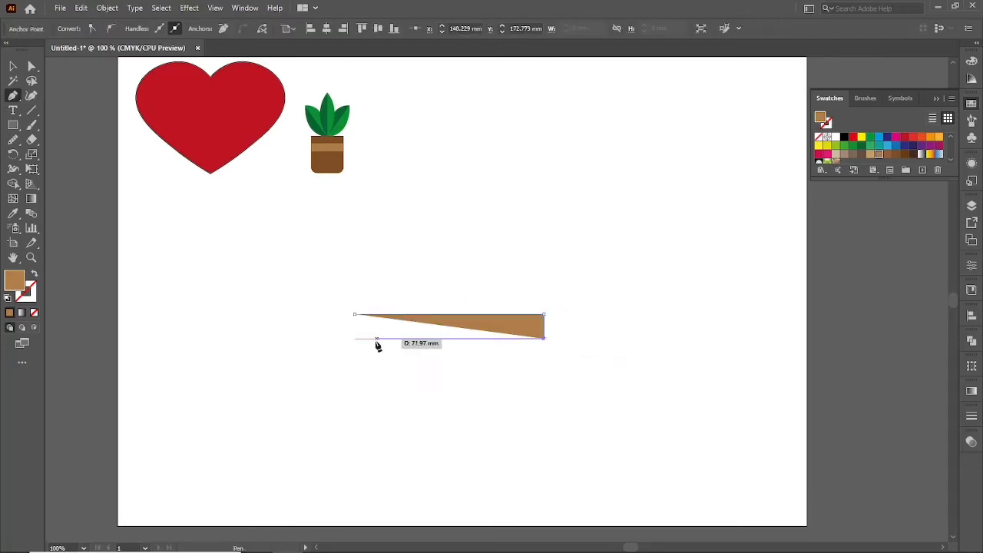
left_click(351, 339)
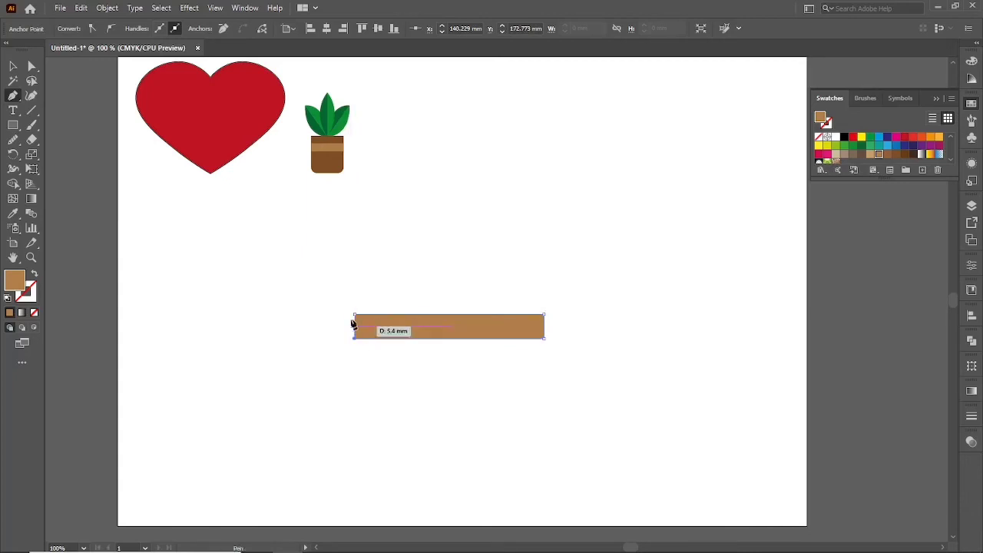
left_click(354, 315)
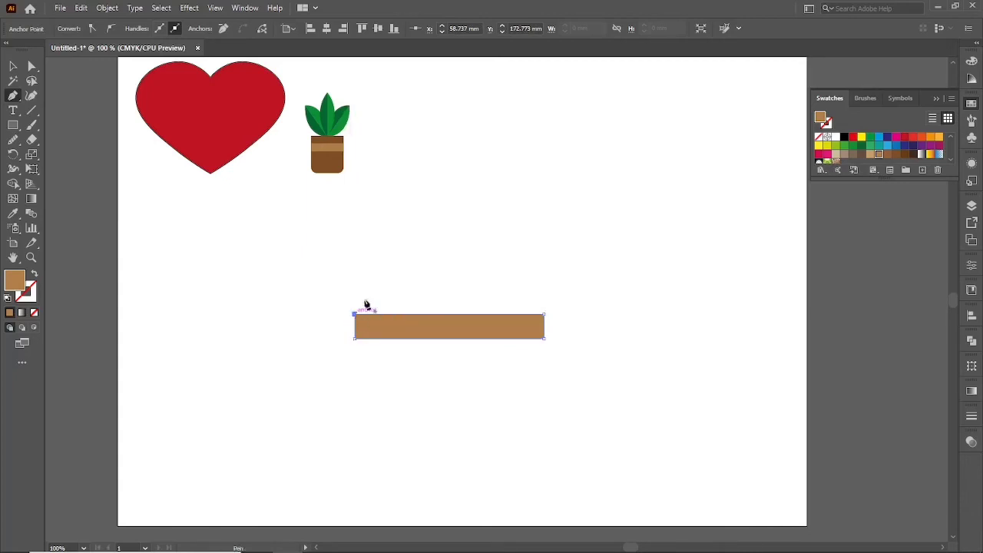
Reset the rectangle to the default white fill and black 1 pt stroke, and deselect it.
key("d")
key("v")
left_click(389, 264)
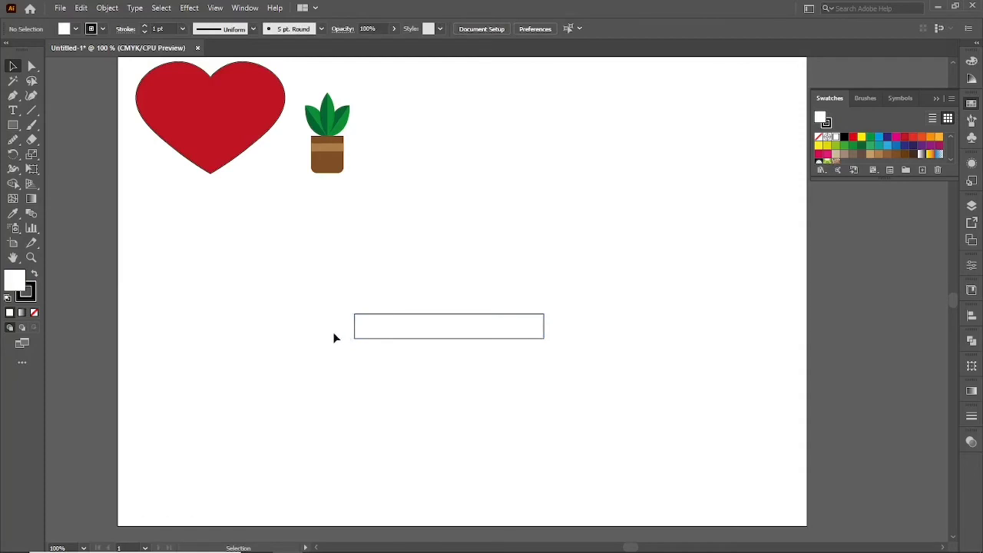
Draw a square about 10 mm wide against the rectangle's left end with the Pen tool, and place a copy against its right end.
key("p")
left_click(350, 314)
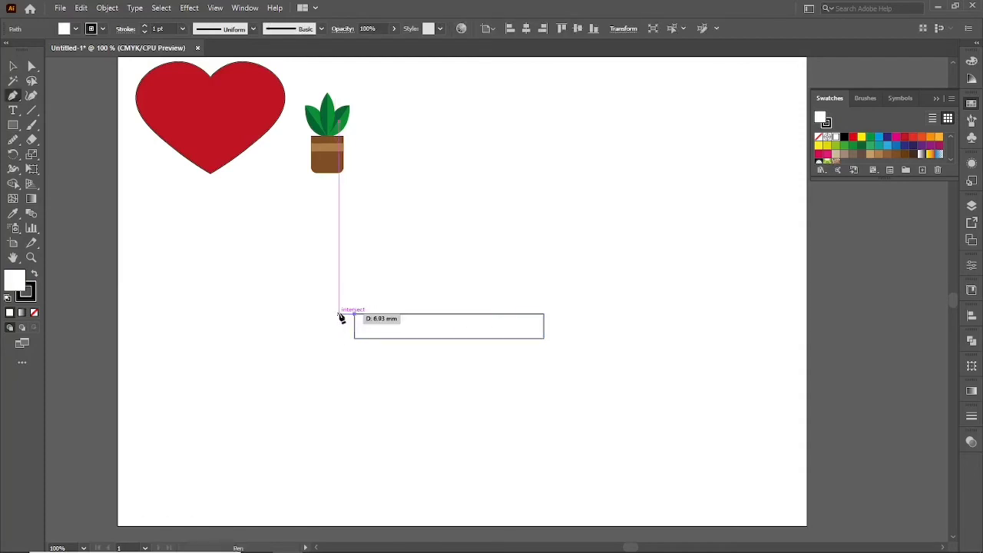
left_click(333, 317)
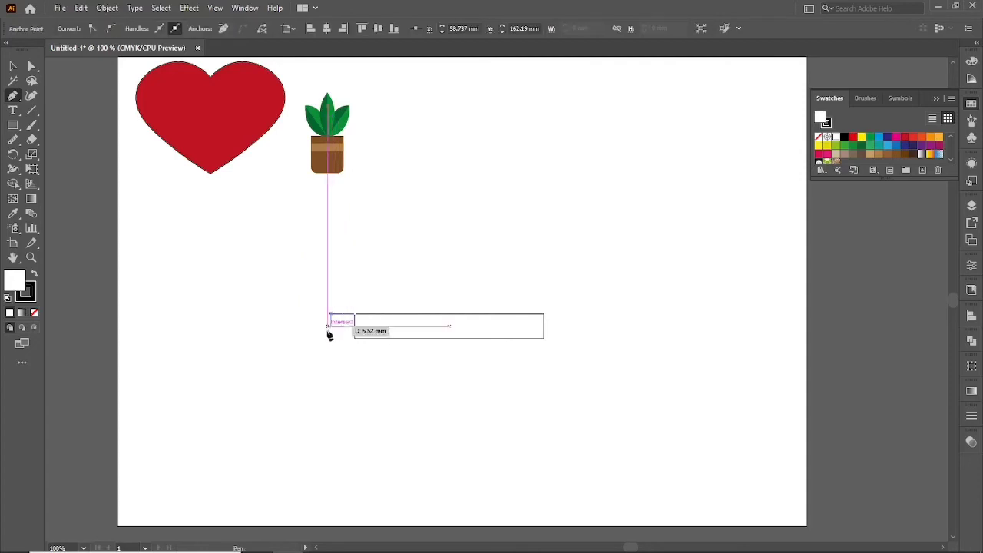
left_click(331, 339)
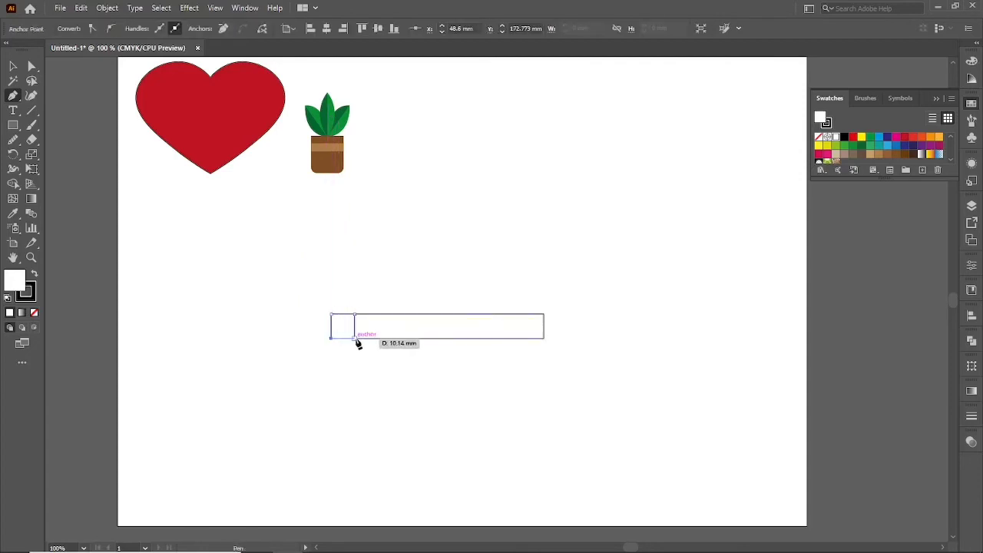
left_click(354, 337)
left_click(354, 314)
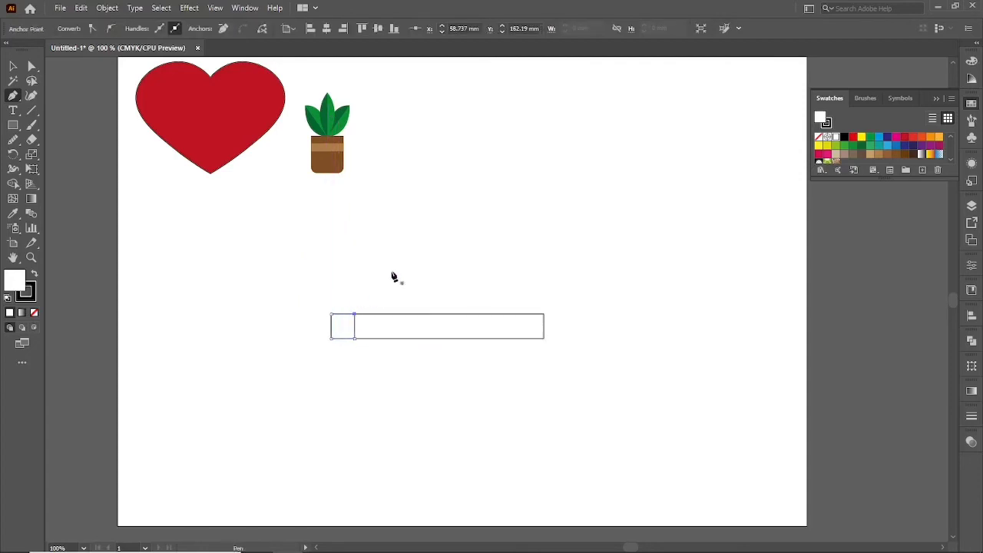
key("v")
left_click(397, 254)
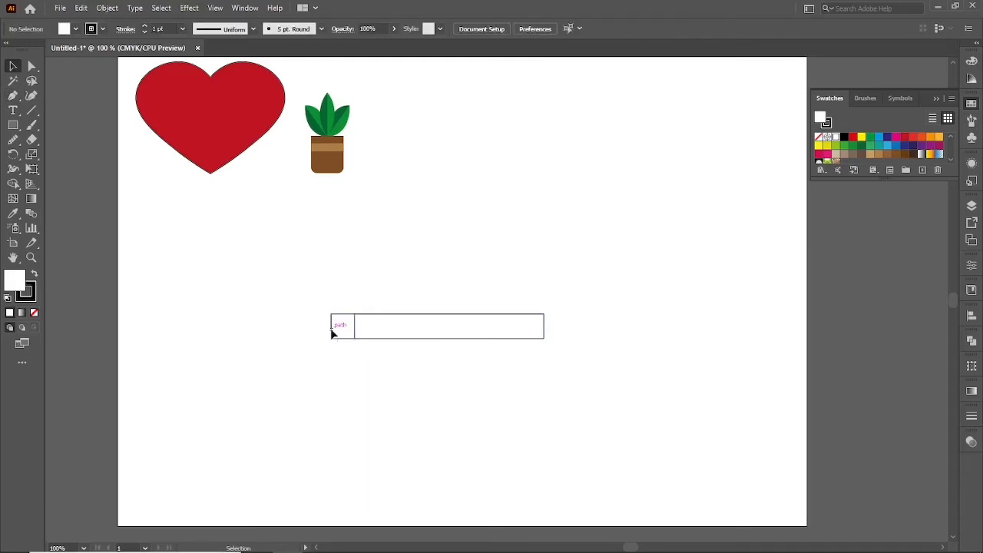
left_click_drag(332, 332, 542, 348)
left_click(510, 374)
Taper the left square by nudging its two outer corners about 3.5 mm towards each other.
scroll(314, 331, "up", 2)
key("a")
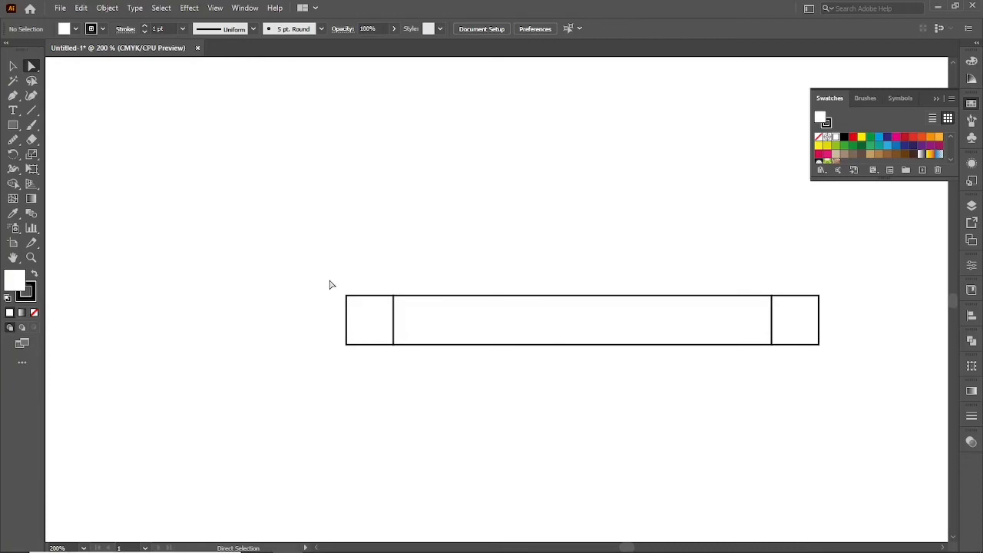
left_click_drag(331, 274, 367, 314)
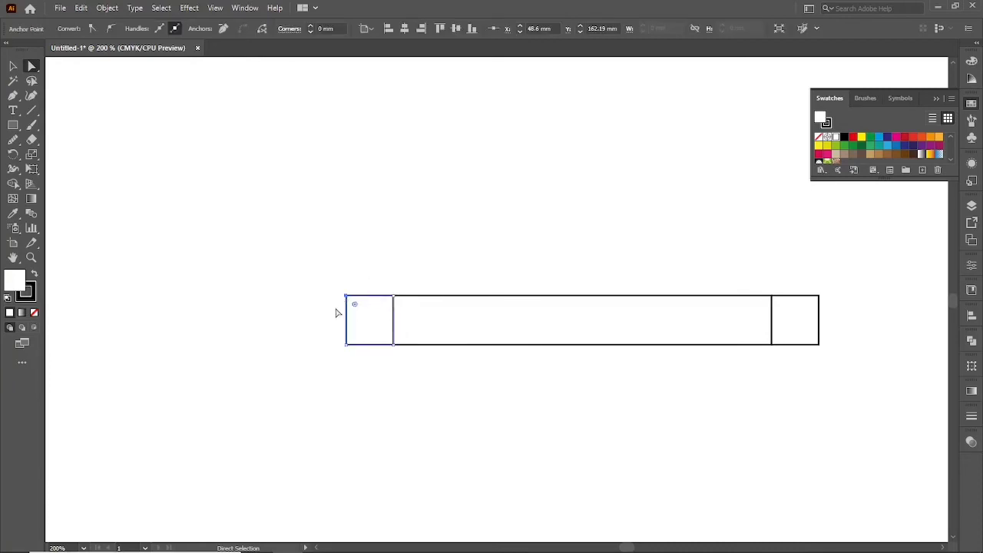
key("shift+Down")
left_click_drag(332, 334, 362, 358)
key("shift+Up")
left_click(363, 360)
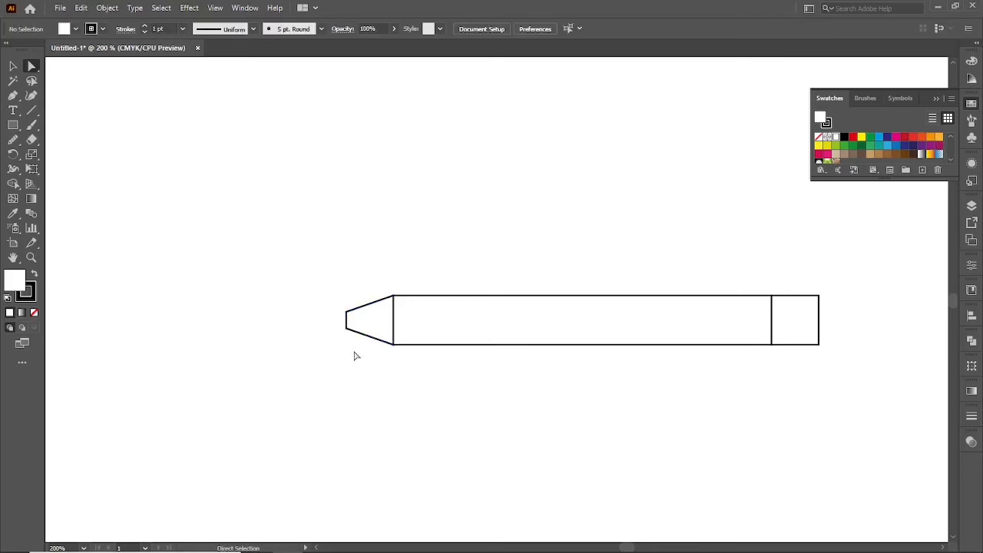
Draw a closed triangular pencil tip about 7 mm long on the tapered section's narrow end with the Pen tool.
key("p")
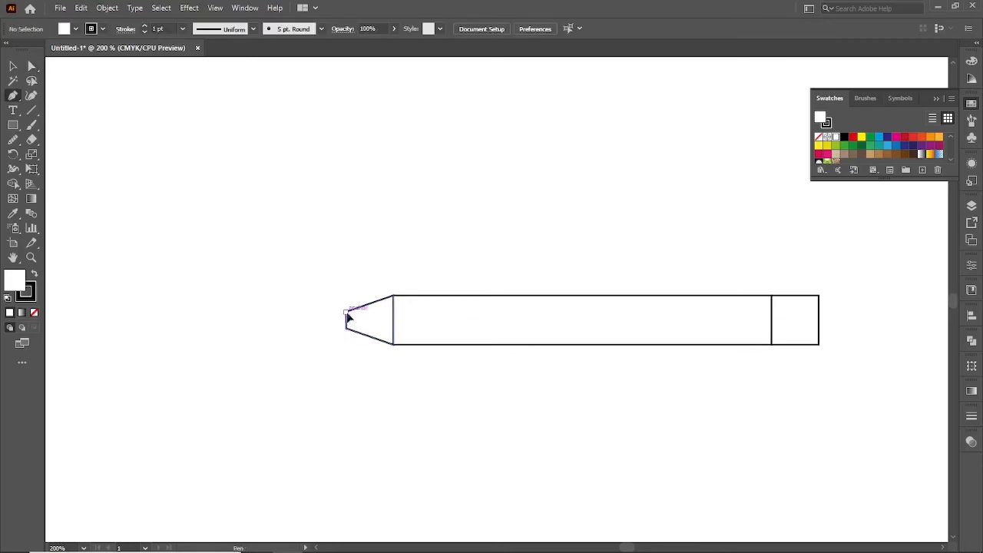
left_click(347, 314)
left_click_drag(313, 318, 339, 336)
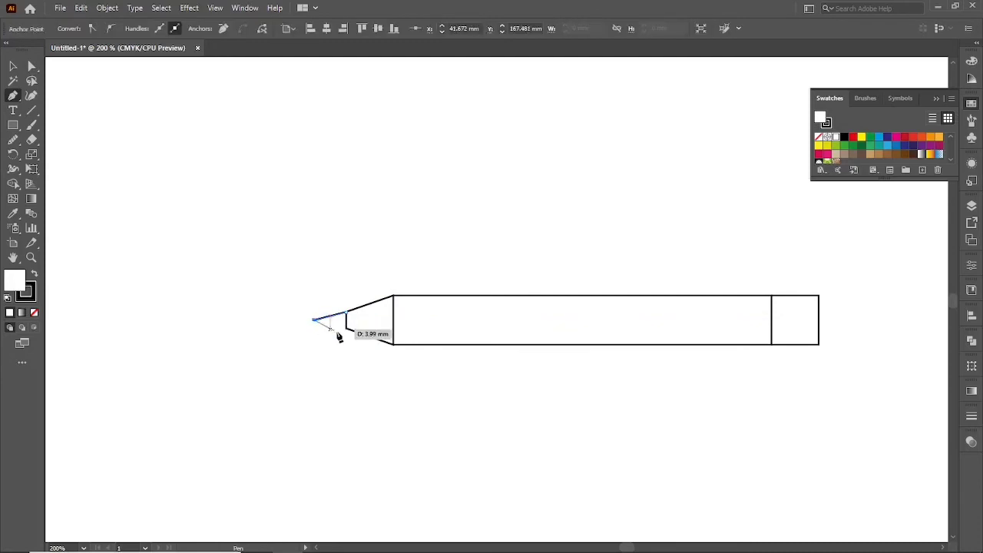
left_click(345, 330)
left_click(345, 314)
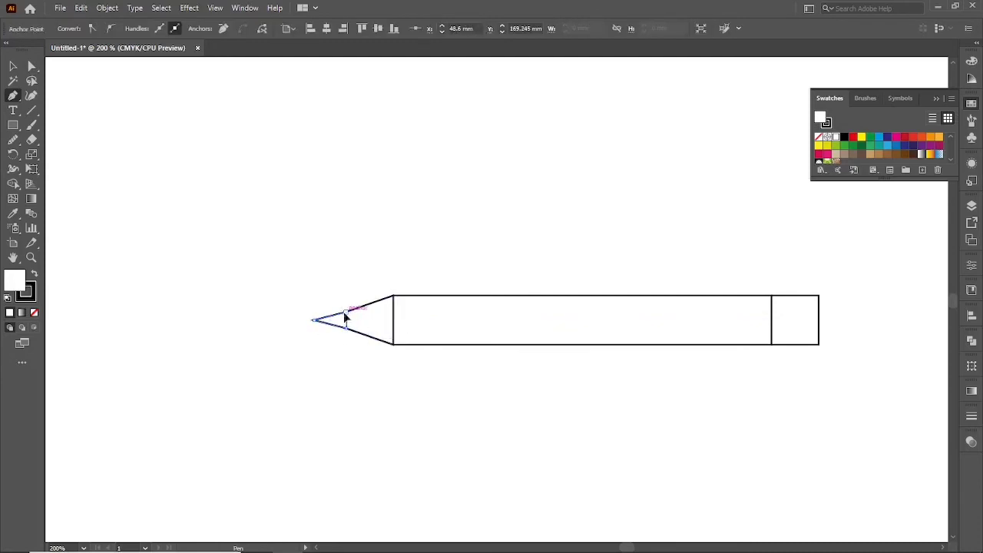
Fill the triangular pencil tip with black.
key("v")
left_click_drag(309, 295, 335, 342)
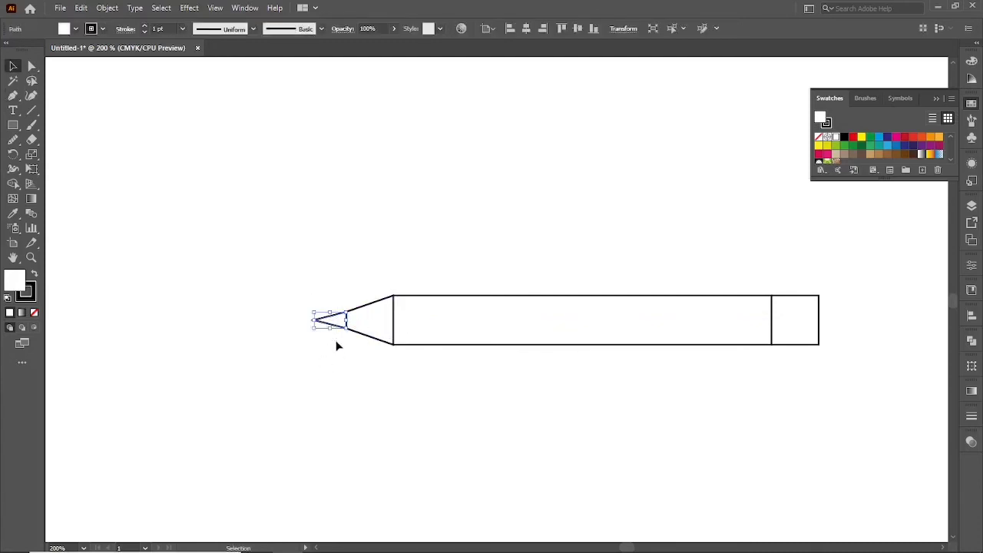
left_click(844, 137)
left_click(612, 194)
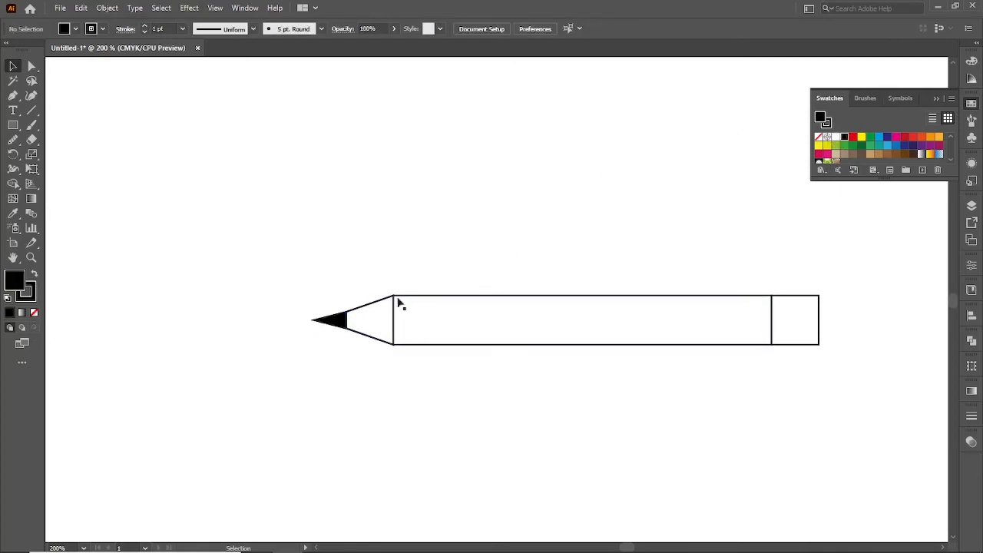
Round the two outer corners of the square at the pencil's right end.
left_click_drag(460, 412, 349, 393)
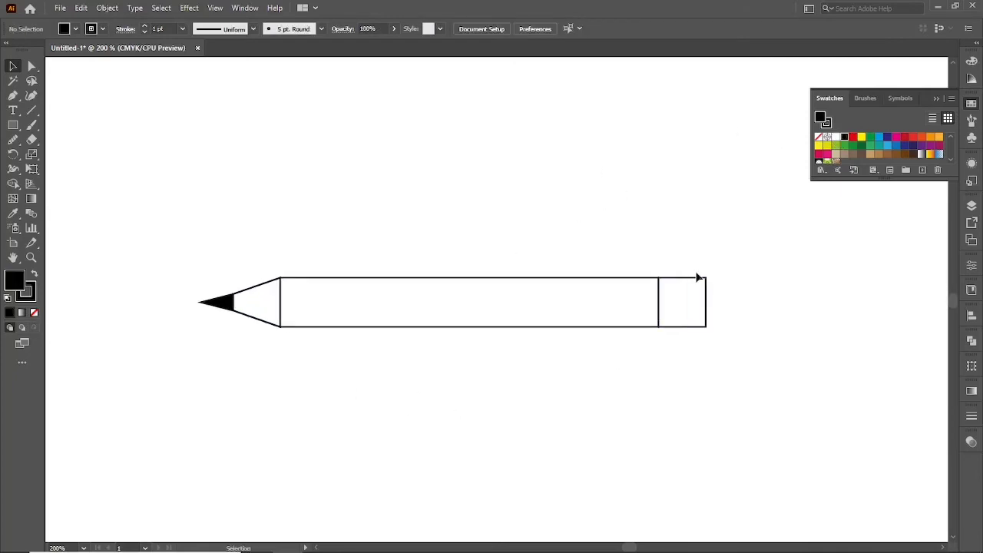
key("a")
left_click_drag(699, 260, 725, 357)
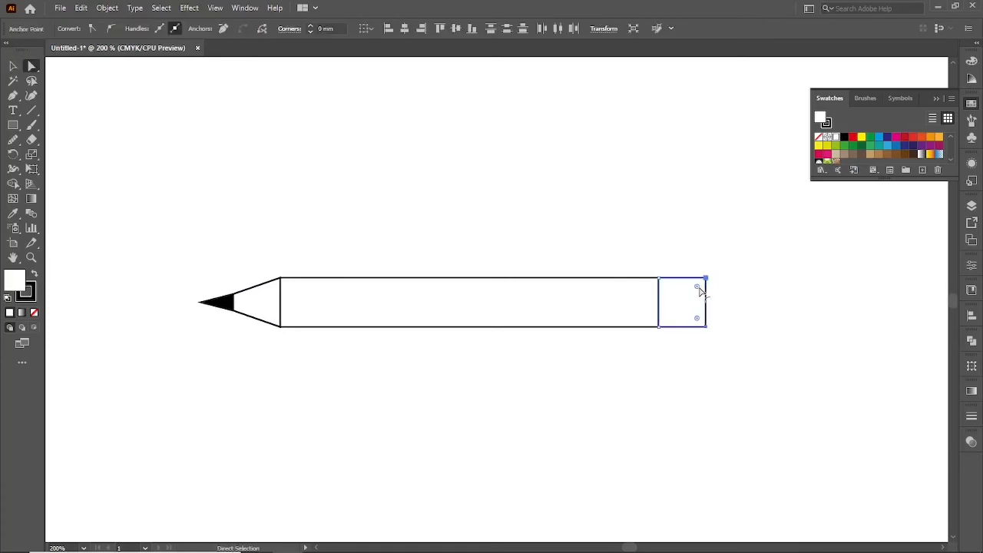
left_click_drag(698, 290, 693, 290)
left_click(655, 247)
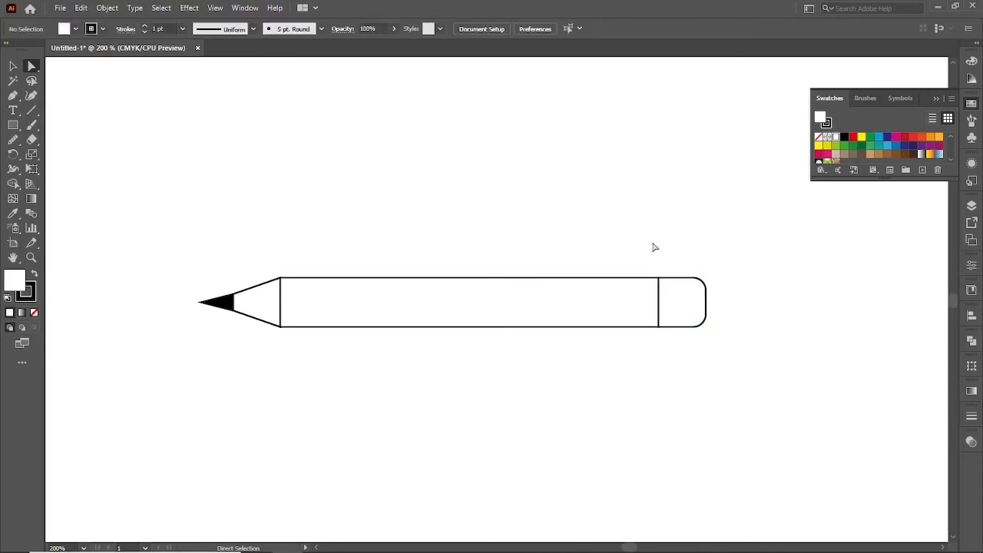
Fill the tapered section behind the pencil tip with the light tan swatch.
key("v")
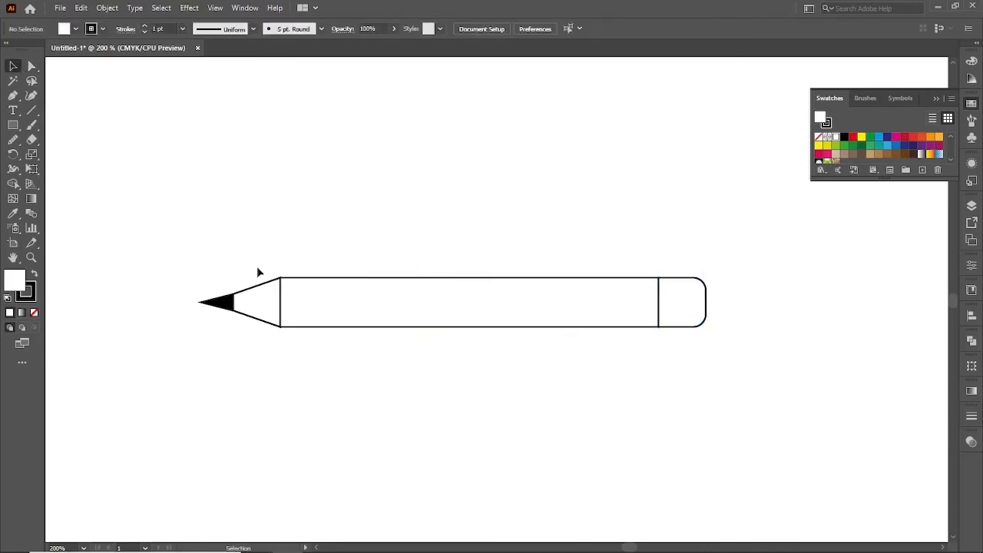
left_click_drag(254, 268, 261, 308)
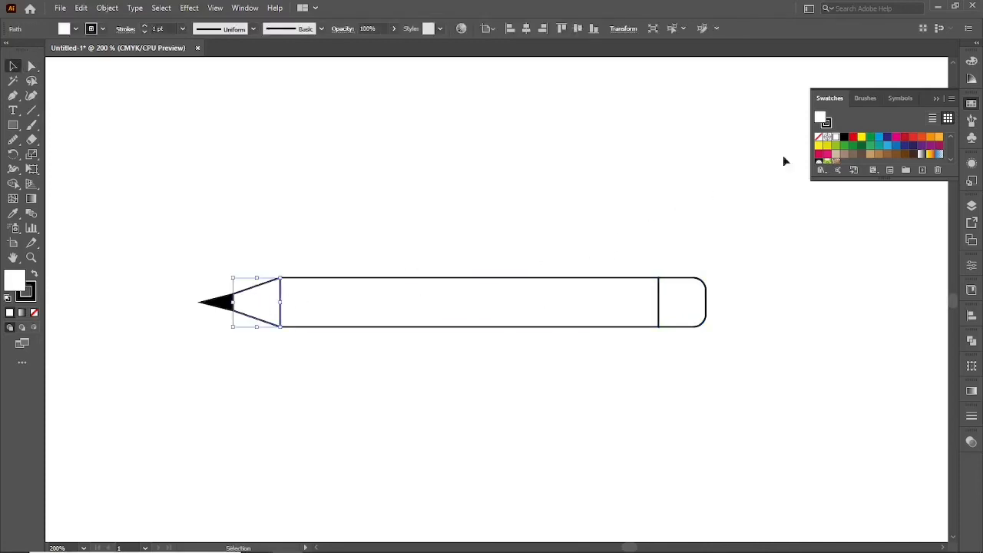
left_click(870, 153)
left_click(455, 190)
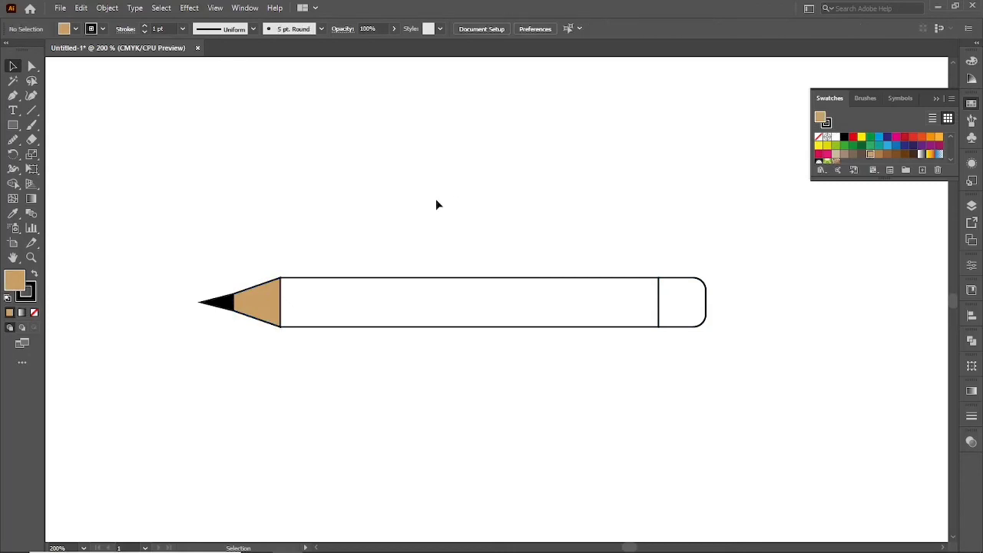
Draw a straight horizontal line through the middle of the pencil body, spanning its full length of about 81 mm.
key("p")
left_click(281, 303)
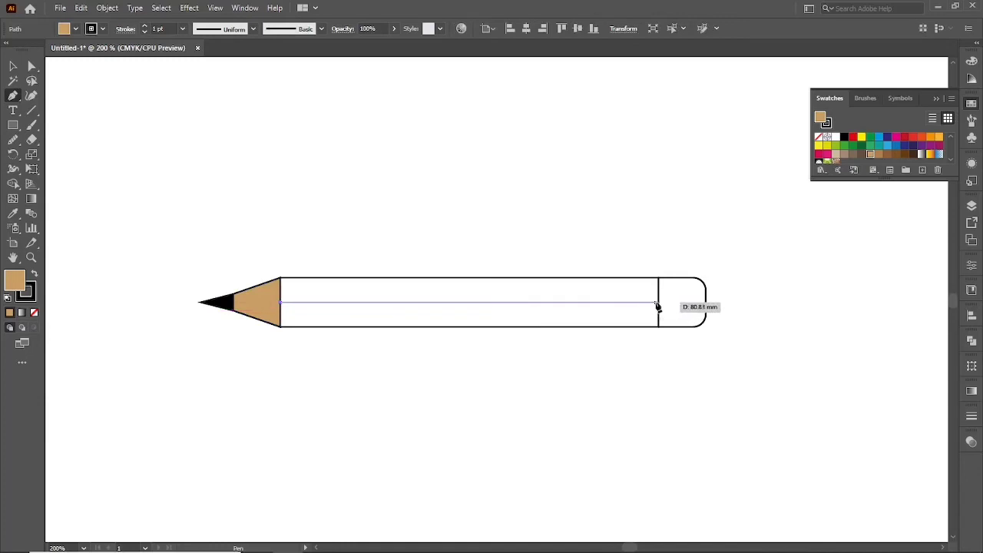
left_click(659, 302)
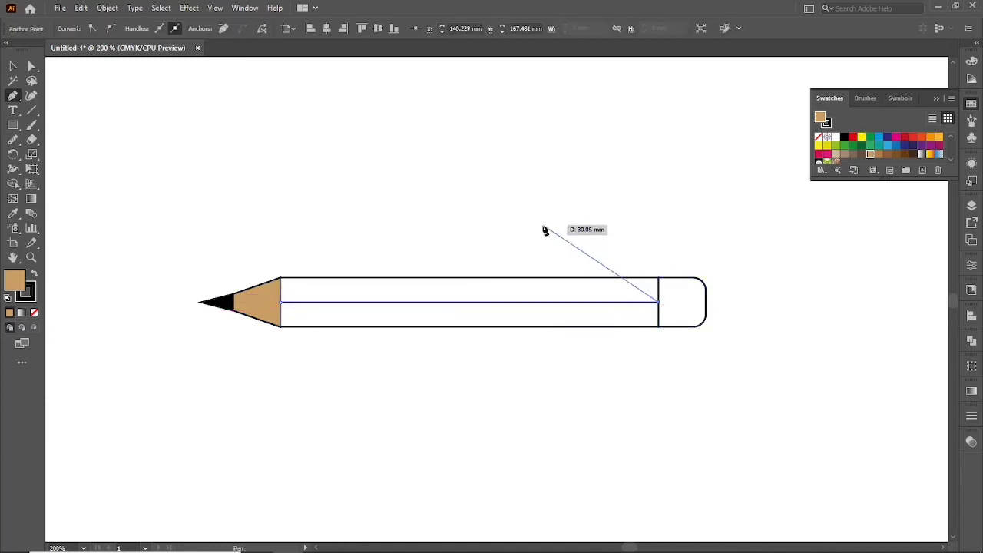
key("v")
left_click(530, 218)
Fill the pencil's long body rectangle with light blue.
left_click(503, 284)
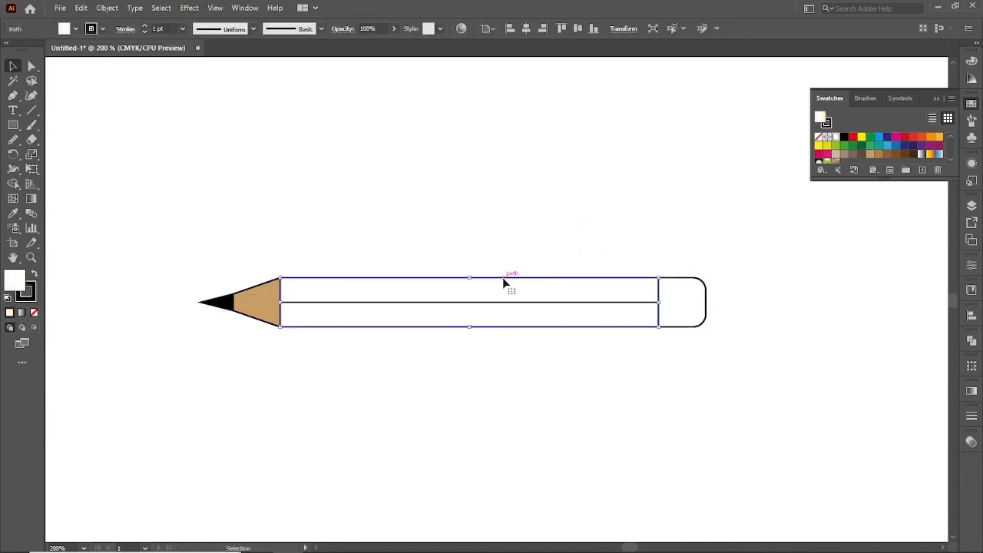
left_click(880, 140)
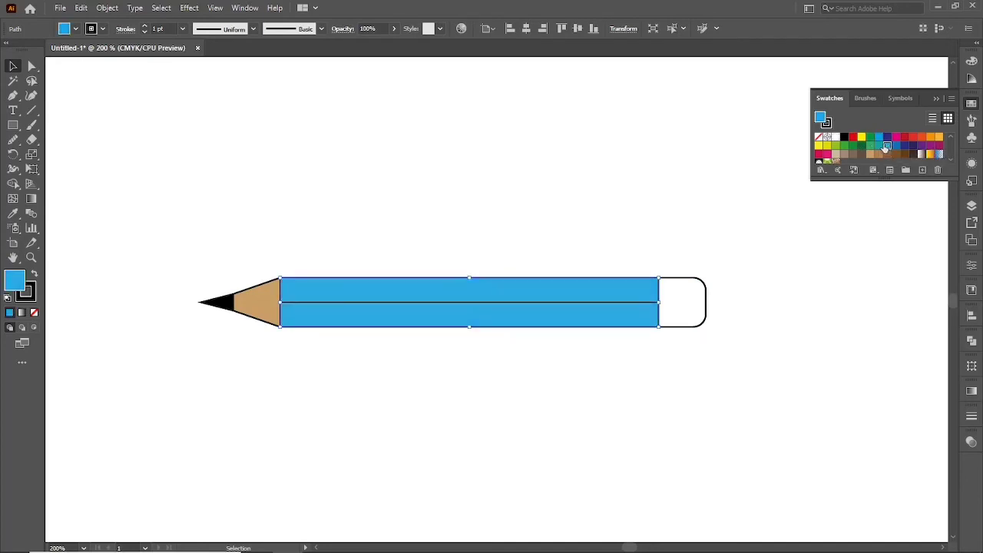
Fill the rounded eraser shape at the pencil's right end with light pink E092C0.
left_click(703, 177)
left_click(707, 310)
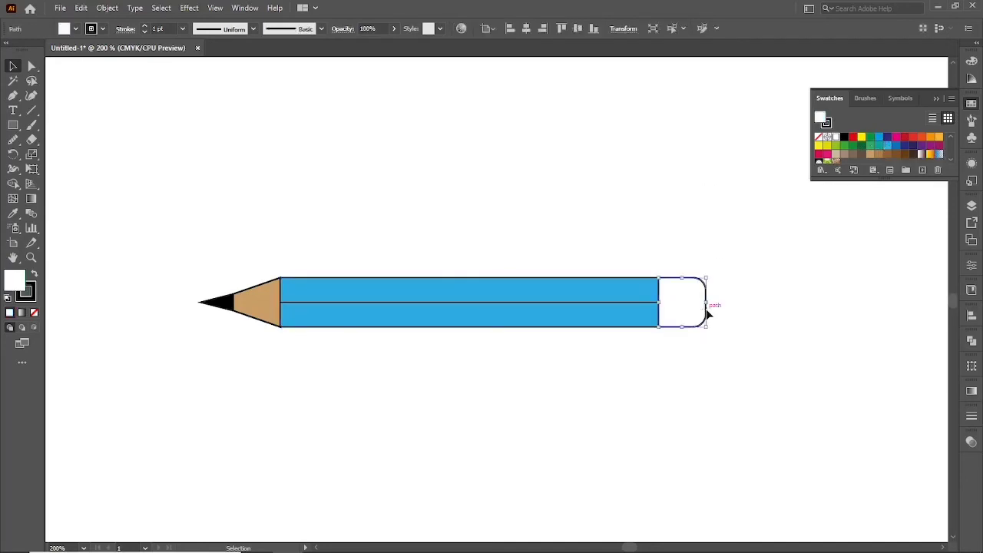
left_click(913, 140)
left_click(895, 137)
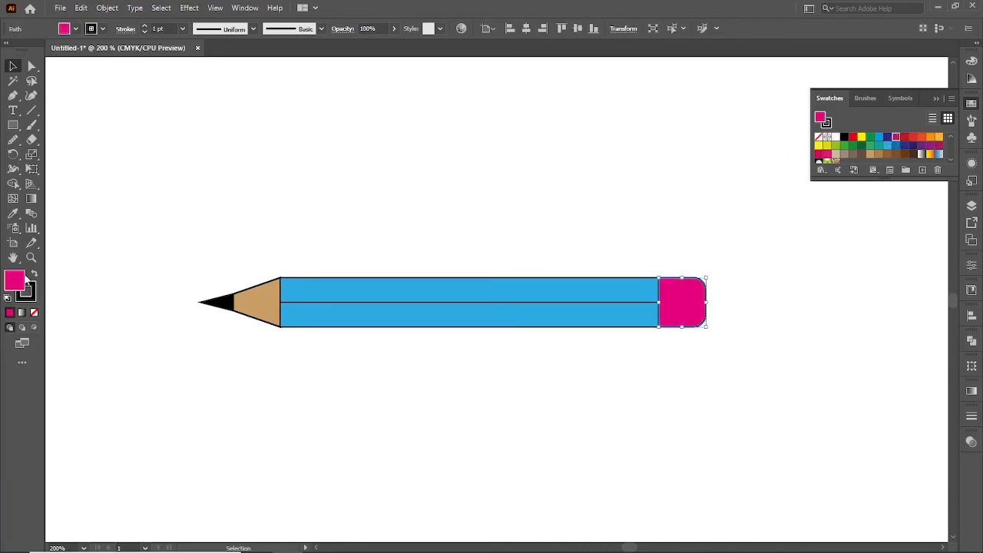
double_click(16, 280)
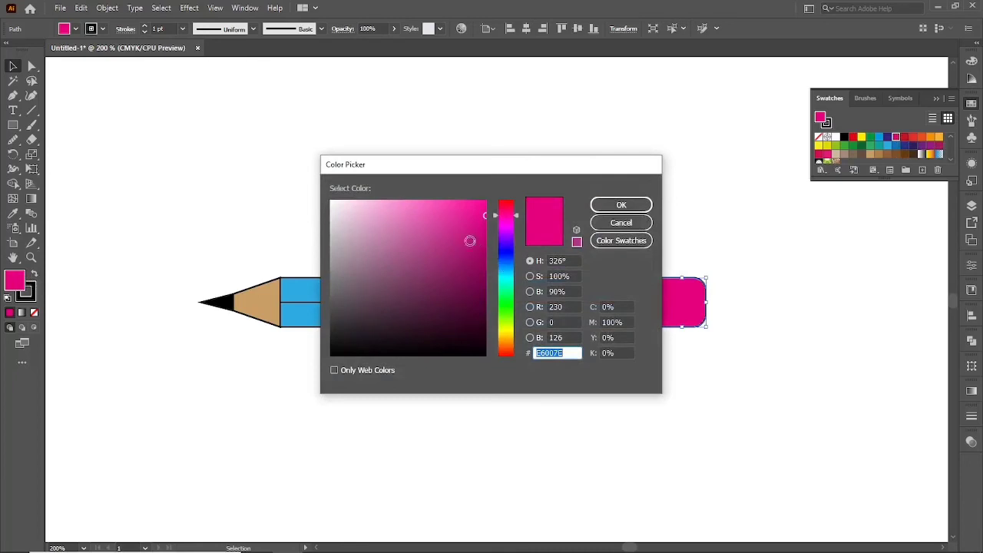
left_click_drag(387, 228, 385, 218)
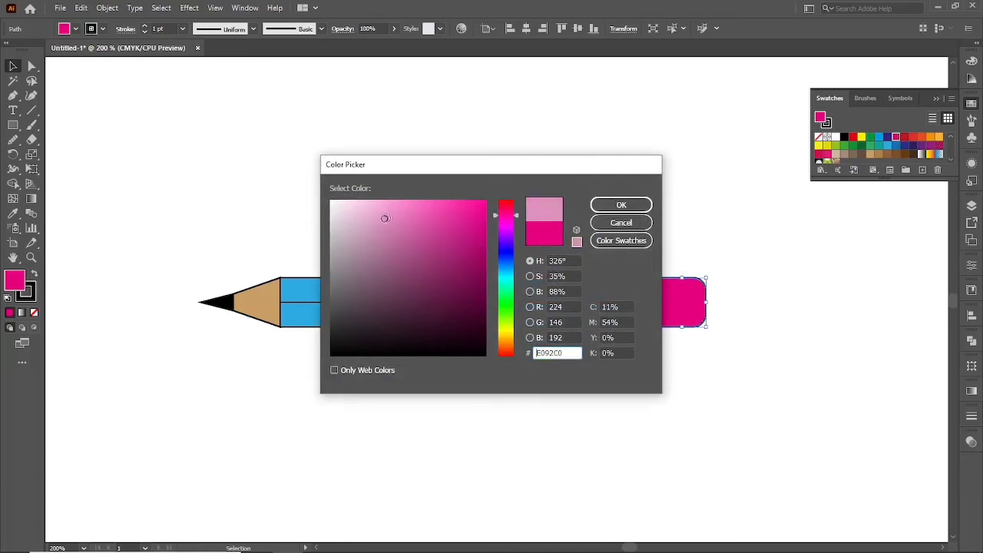
left_click(602, 203)
left_click(567, 187)
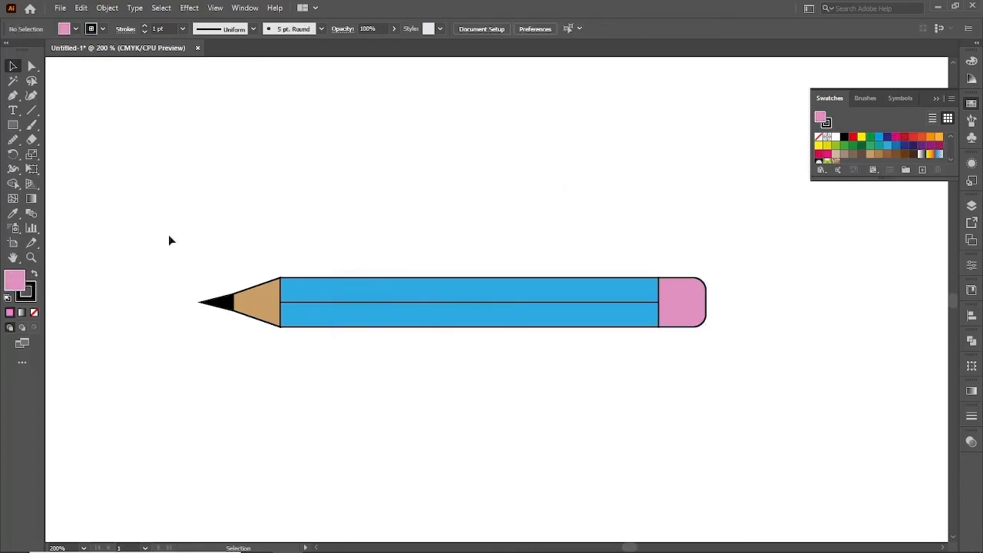
Shorten the pencil by narrowing its blue body and eraser horizontally, keeping the tip section's proportions.
mouse_move(170, 240)
left_mouse_down()
mouse_move(603, 373)
mouse_move(748, 375)
left_mouse_up()
scroll(541, 364, "down", 2)
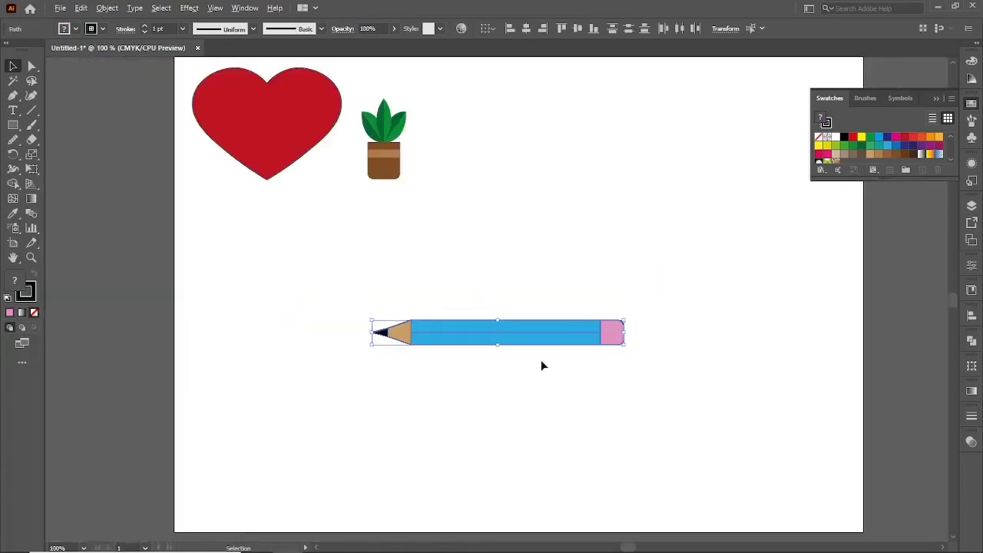
left_click(542, 364)
mouse_move(539, 272)
left_mouse_down()
mouse_move(643, 369)
mouse_move(613, 342)
mouse_move(566, 343)
left_mouse_up()
left_click(486, 410)
scroll(478, 363, "up", 2)
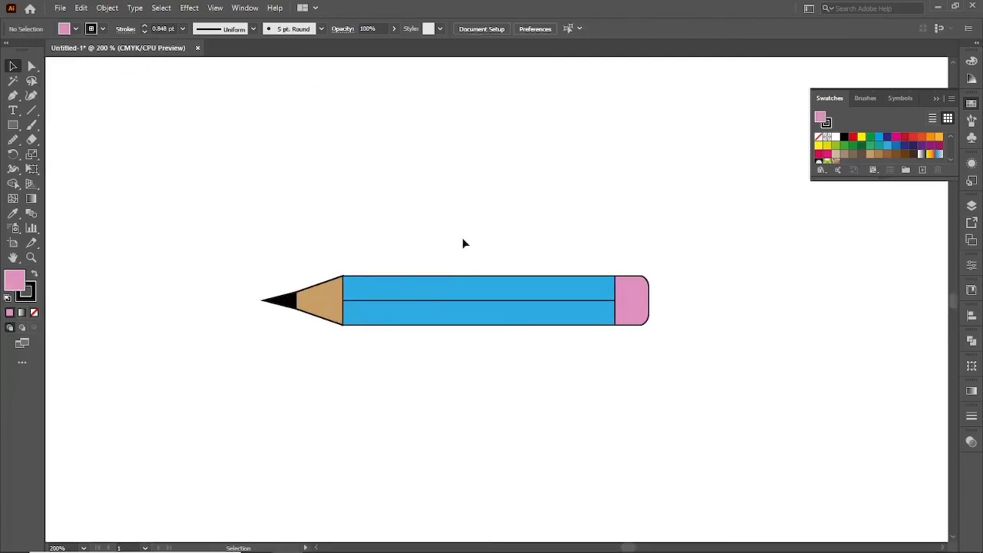
Select the whole pencil and reduce its height slightly by scaling it vertically.
mouse_move(468, 237)
left_mouse_down()
mouse_move(536, 279)
mouse_move(498, 265)
left_mouse_up()
mouse_move(185, 233)
left_mouse_down()
mouse_move(500, 381)
mouse_move(689, 377)
left_mouse_up()
left_click_drag(459, 277, 459, 285)
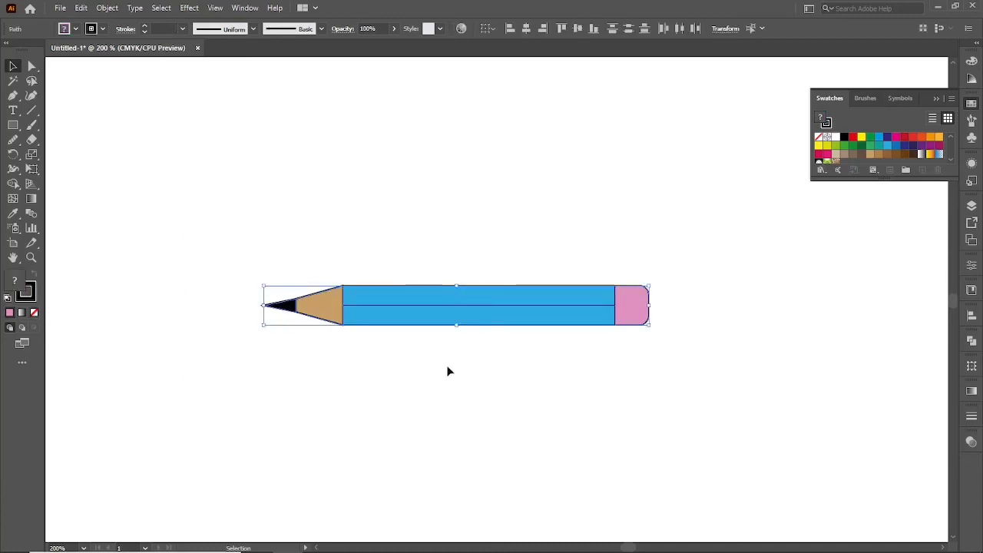
left_click(447, 367)
Set the stroke weight of the line through the pencil's middle to 2 pt.
left_click(459, 307)
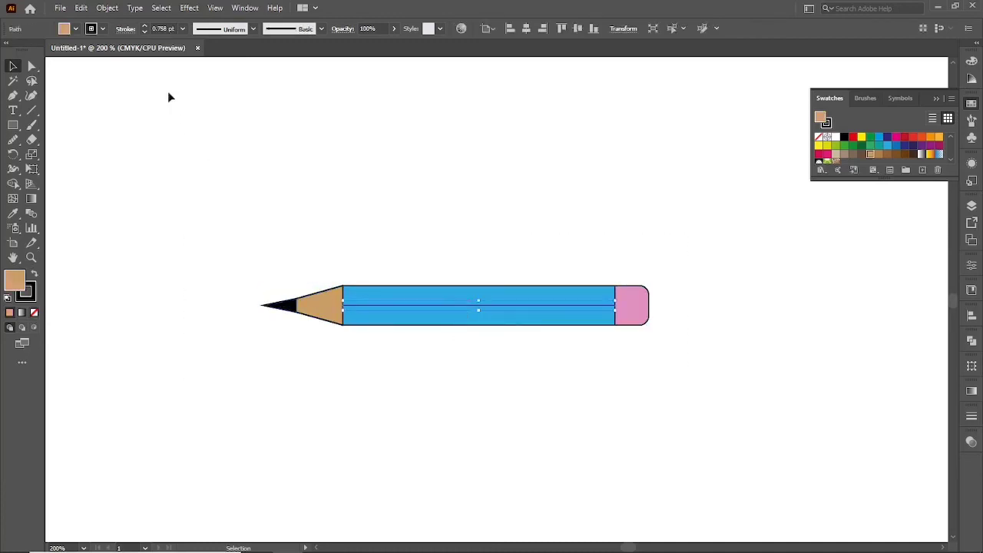
double_click(169, 29)
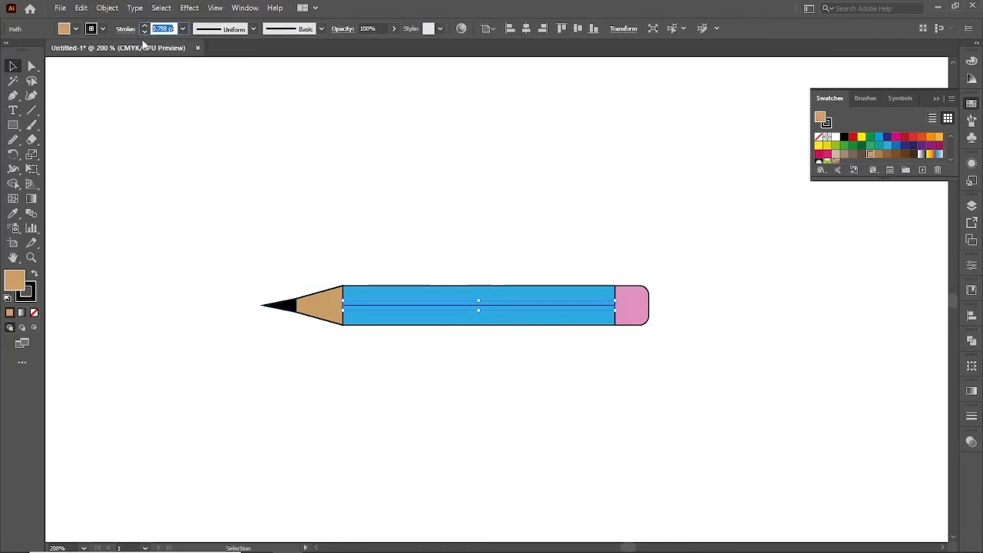
type("1")
left_click(203, 249)
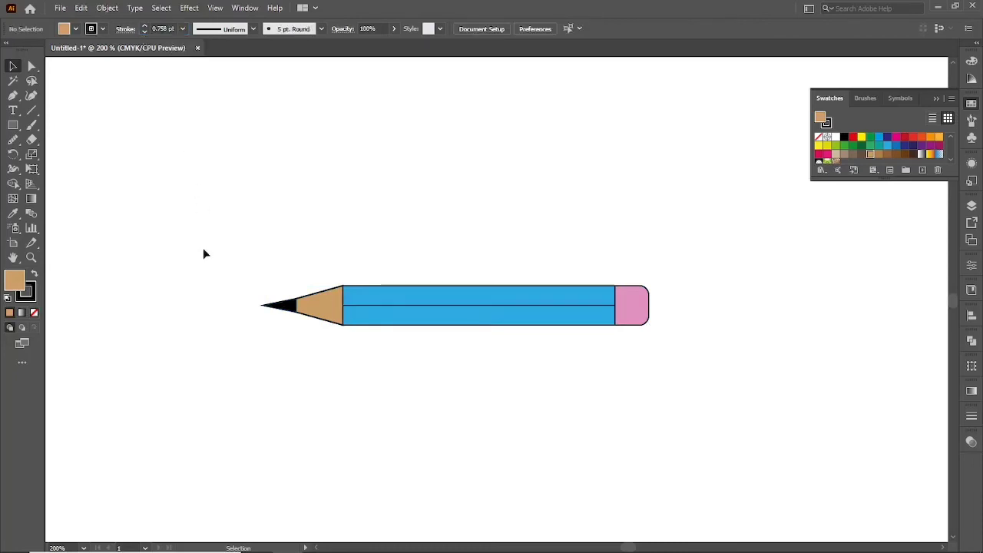
left_click(421, 305)
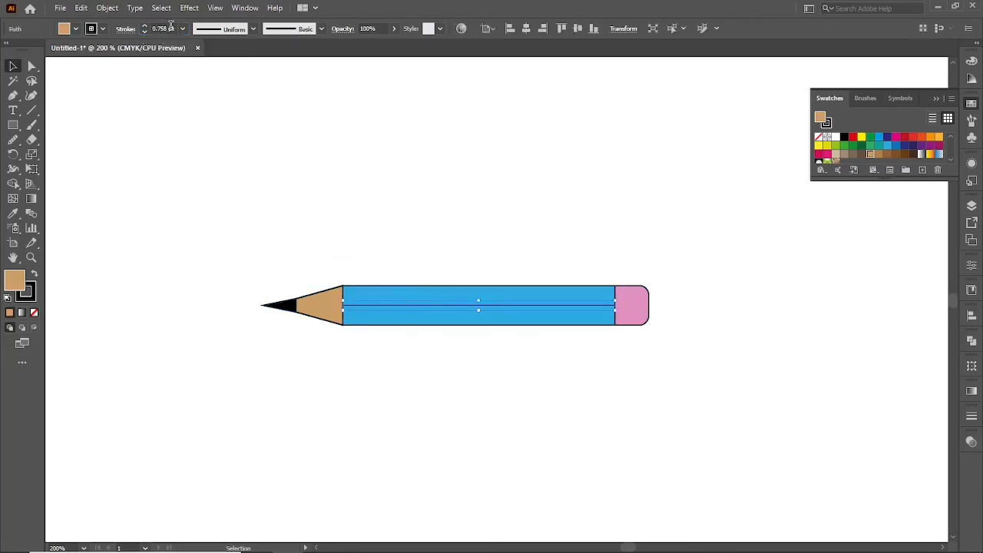
scroll(171, 27, "up", 3)
scroll(172, 27, "down", 2)
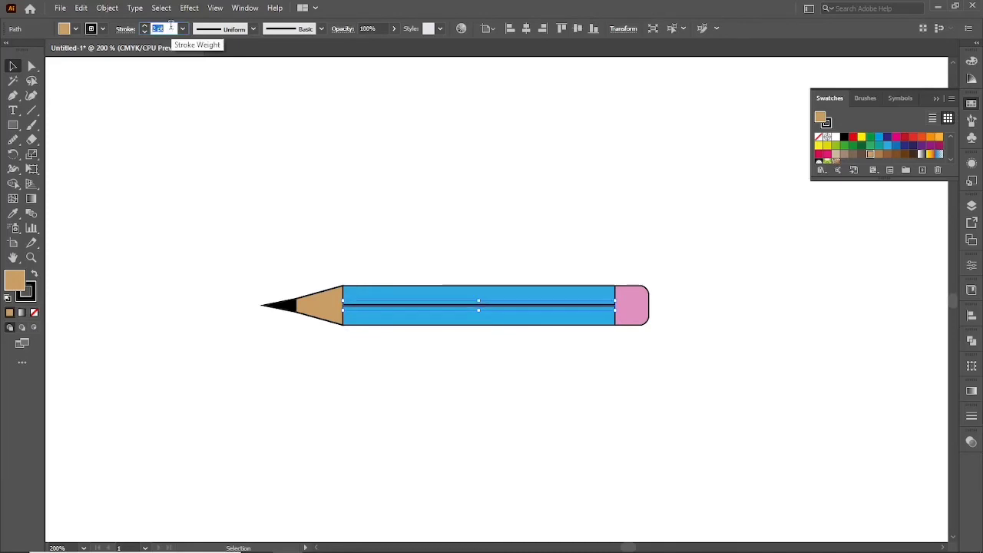
left_click(185, 104)
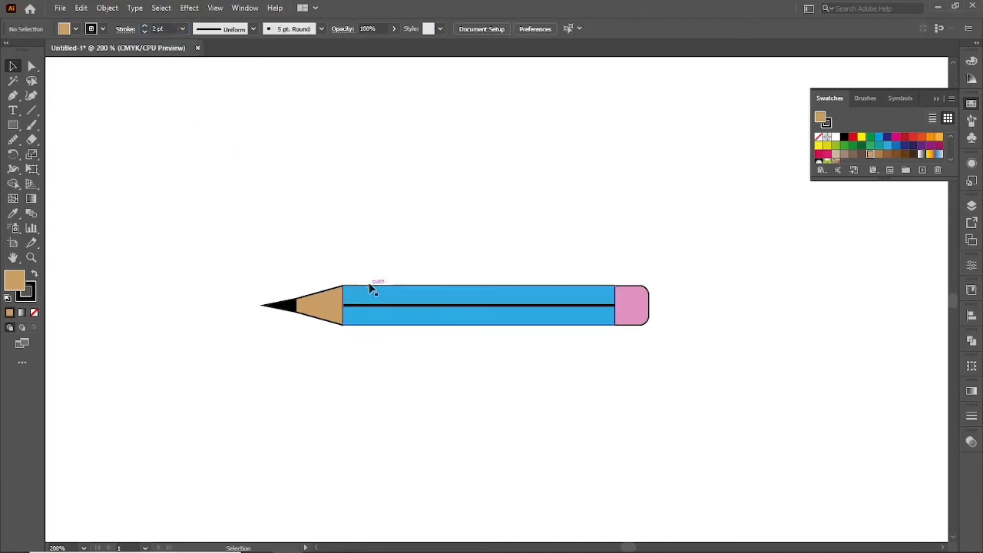
Set the stroke weight of all the pencil's parts to 1 pt.
left_click_drag(292, 305, 768, 394)
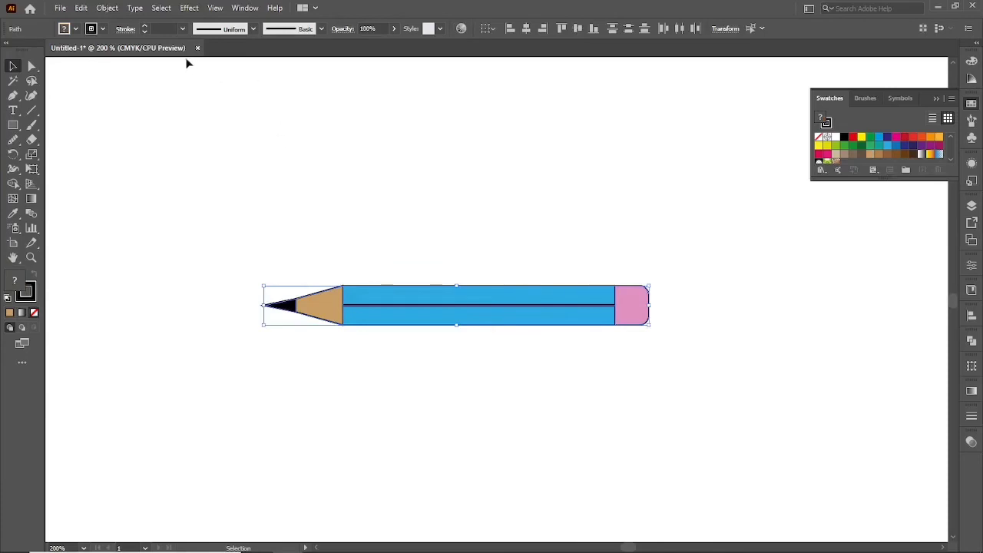
left_click(163, 26)
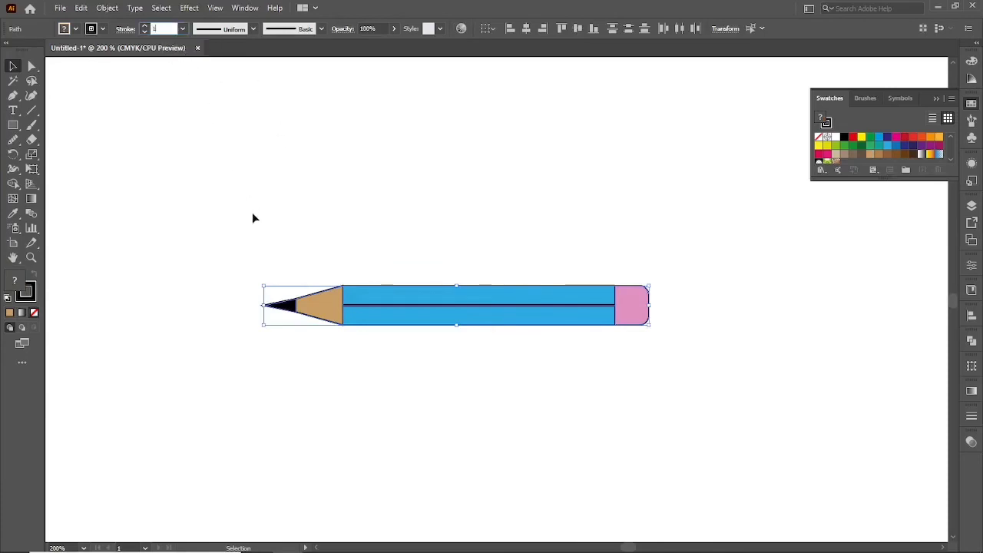
type("2")
left_click(239, 275)
Group all the parts of the pencil.
mouse_move(207, 248)
left_mouse_down()
mouse_move(711, 401)
mouse_move(690, 408)
left_mouse_up()
right_click(341, 230)
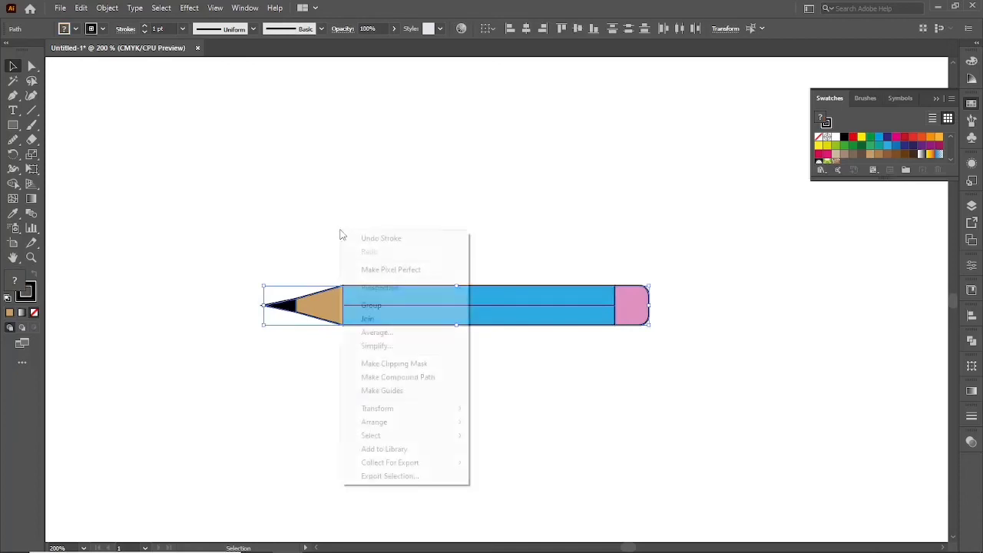
left_click(401, 307)
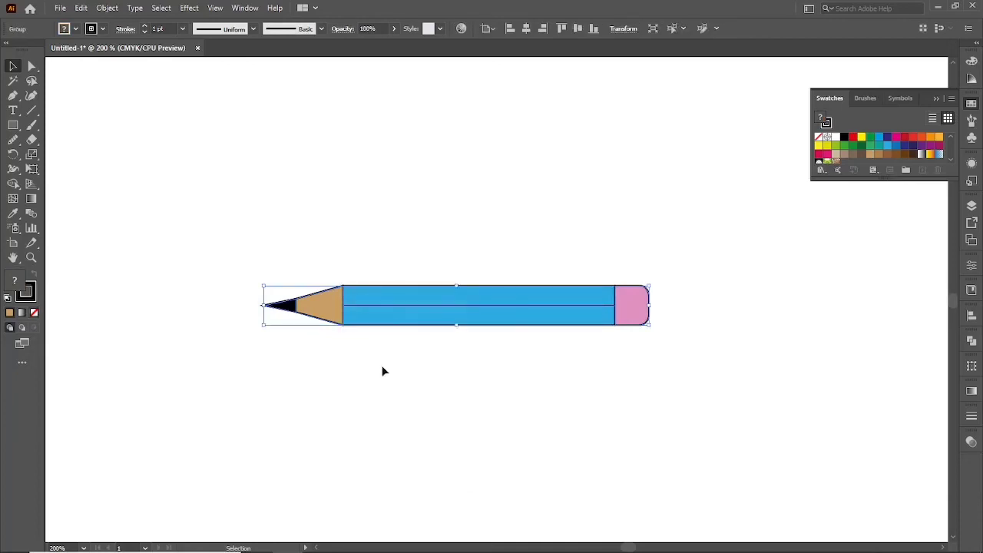
Move the grouped pencil to the artboard's left side, directly below the heart and the potted plant.
left_click(382, 369)
scroll(382, 370, "down", 2)
mouse_move(414, 337)
left_mouse_down()
mouse_move(339, 311)
mouse_move(250, 244)
left_mouse_up()
scroll(339, 404, "down", 1)
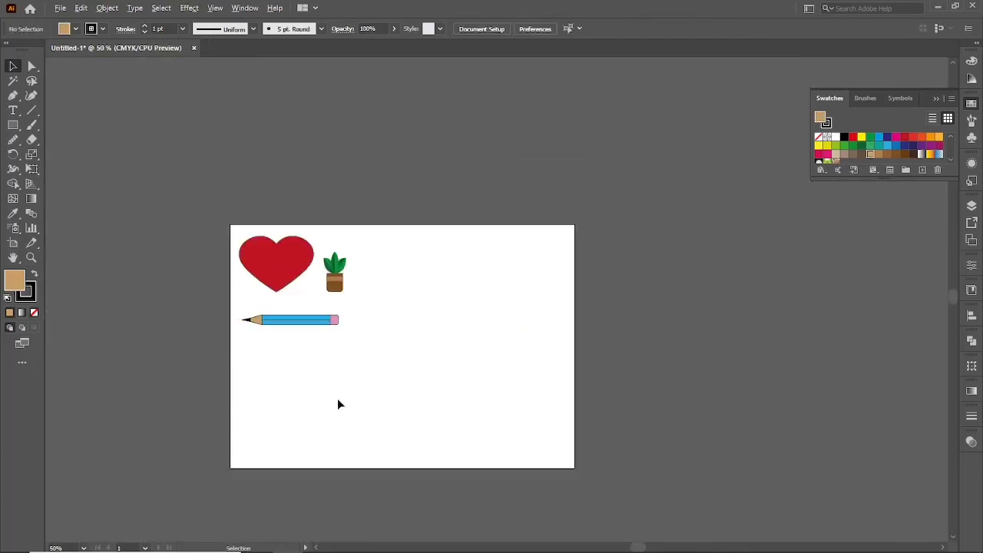
scroll(338, 400, "up", 1)
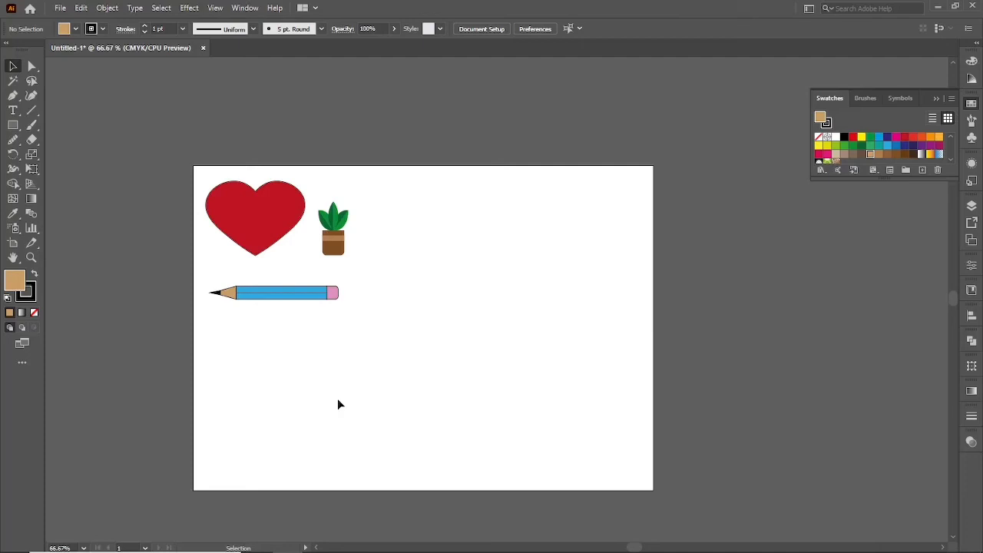
Show the rulers and place a vertical guide at about 99 mm and a horizontal guide at about 149 mm.
key("a")
key("ctrl+r")
key("v")
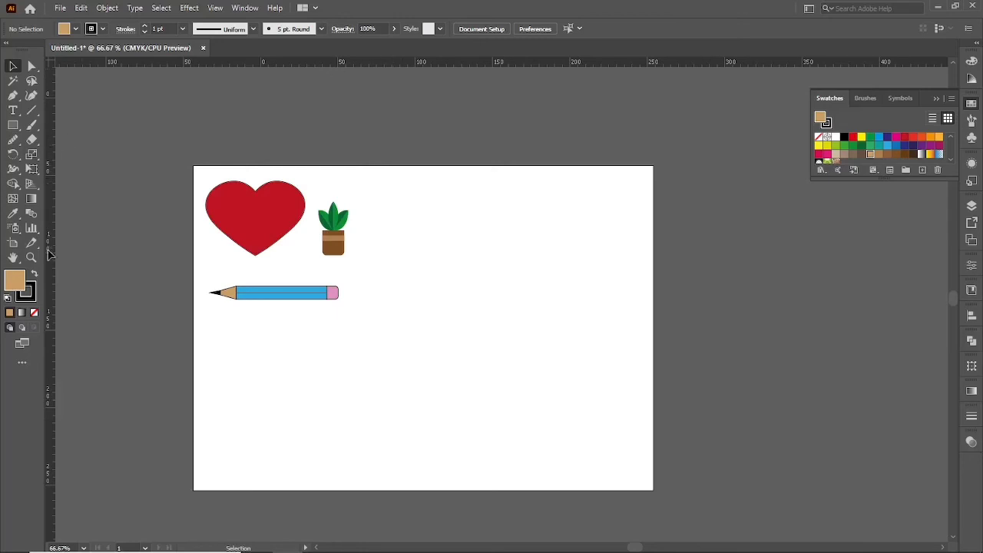
left_click_drag(52, 350, 415, 376)
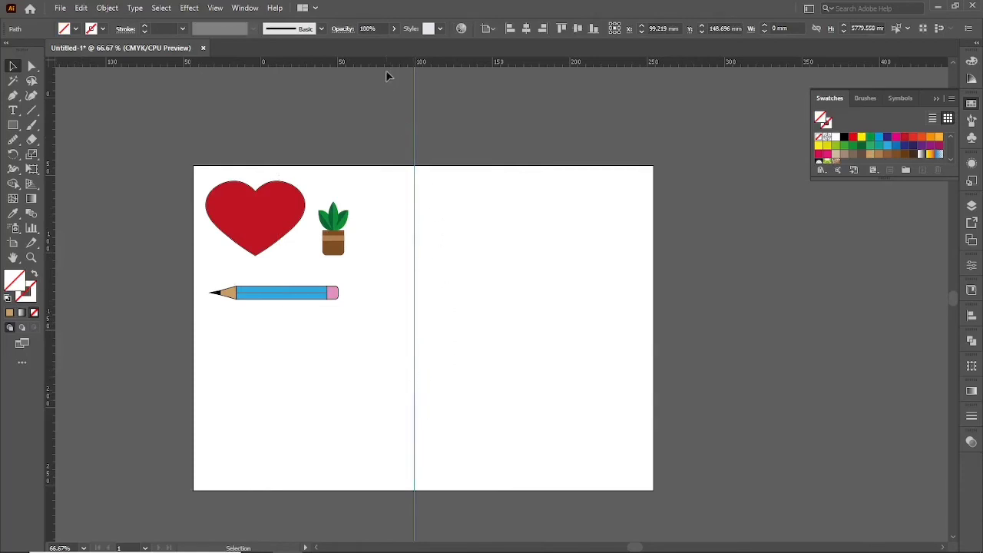
left_click_drag(377, 64, 416, 331)
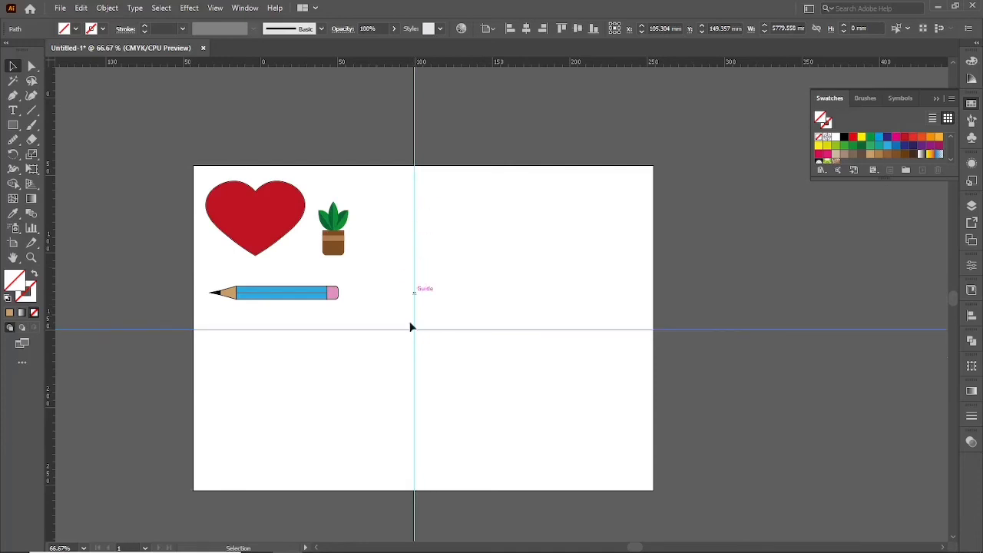
Delete the horizontal guide below the pencil.
left_click(492, 283)
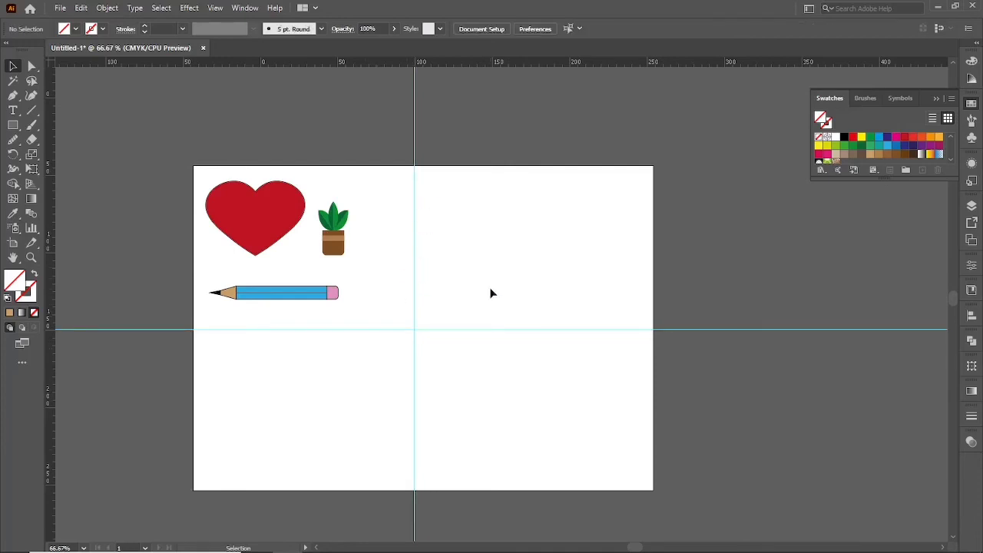
left_click_drag(491, 293, 527, 377)
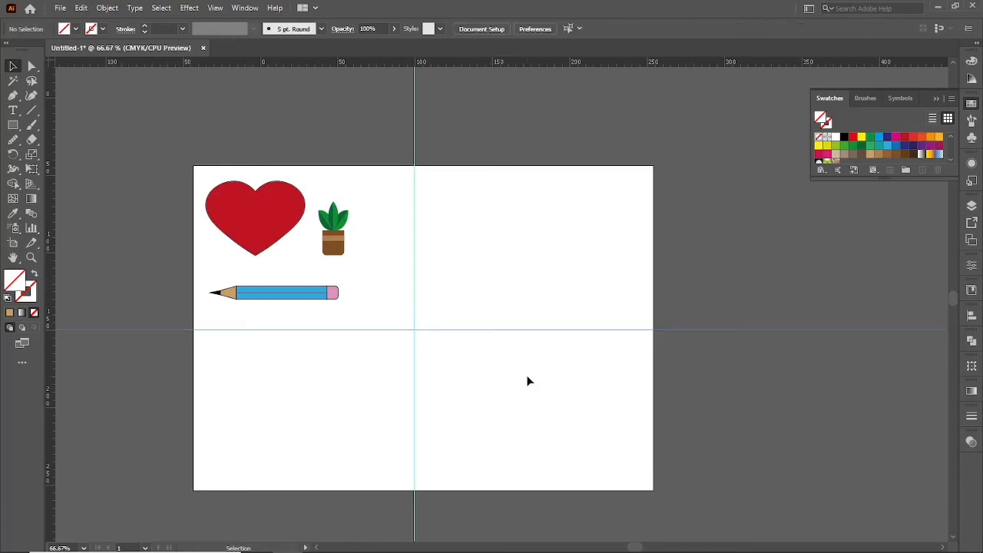
key("Delete")
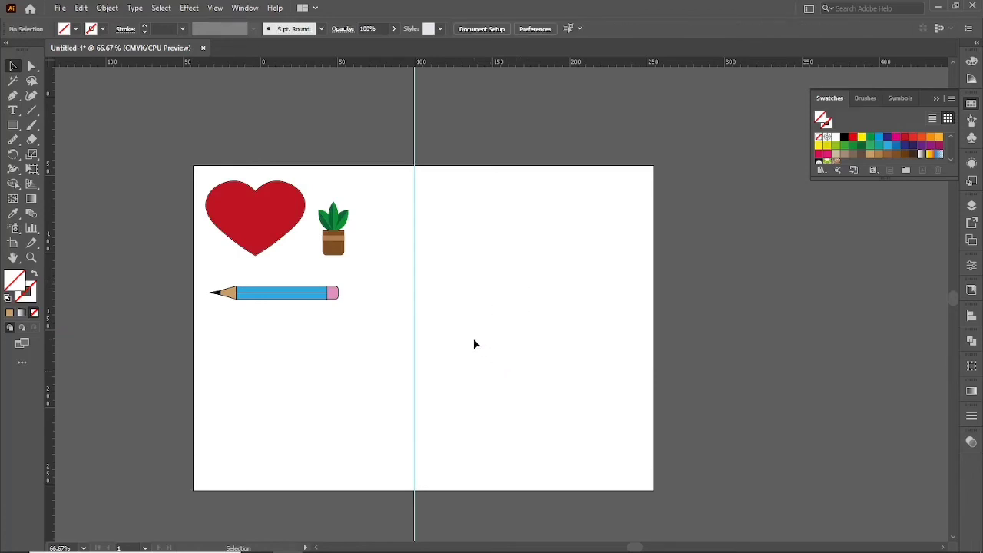
Lock the guides and unlock them again.
right_click(461, 267)
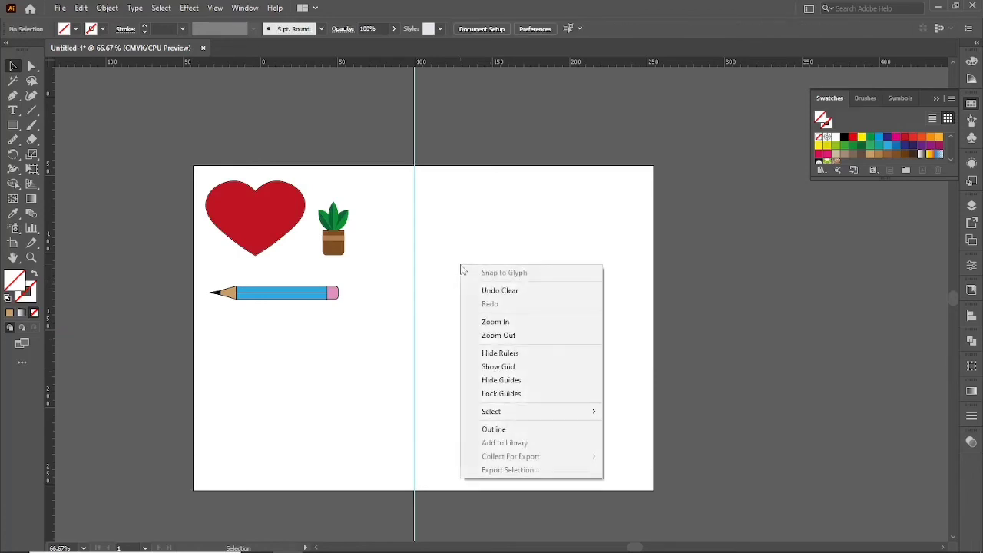
left_click(546, 393)
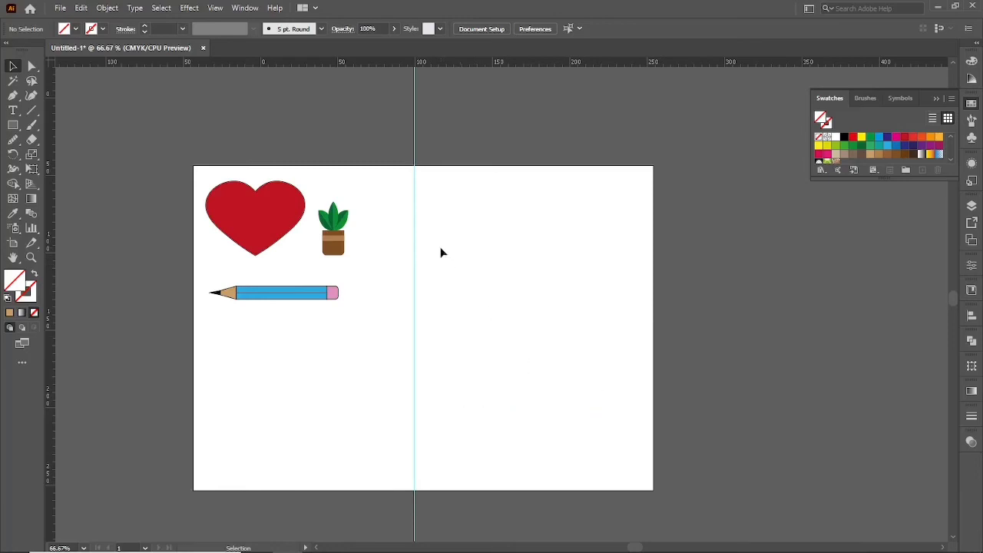
right_click(441, 253)
left_click(516, 378)
Hide the guides and show them again.
right_click(446, 278)
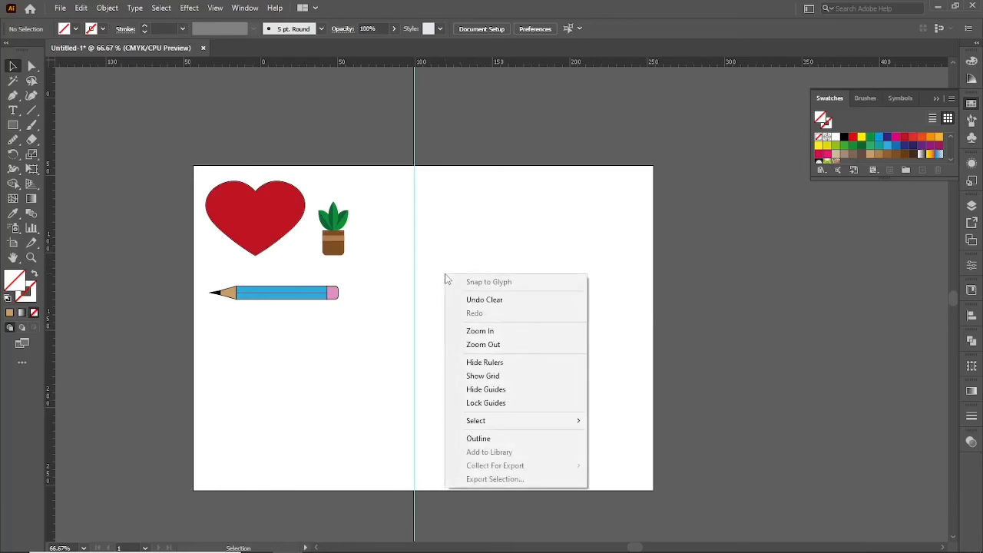
left_click(485, 391)
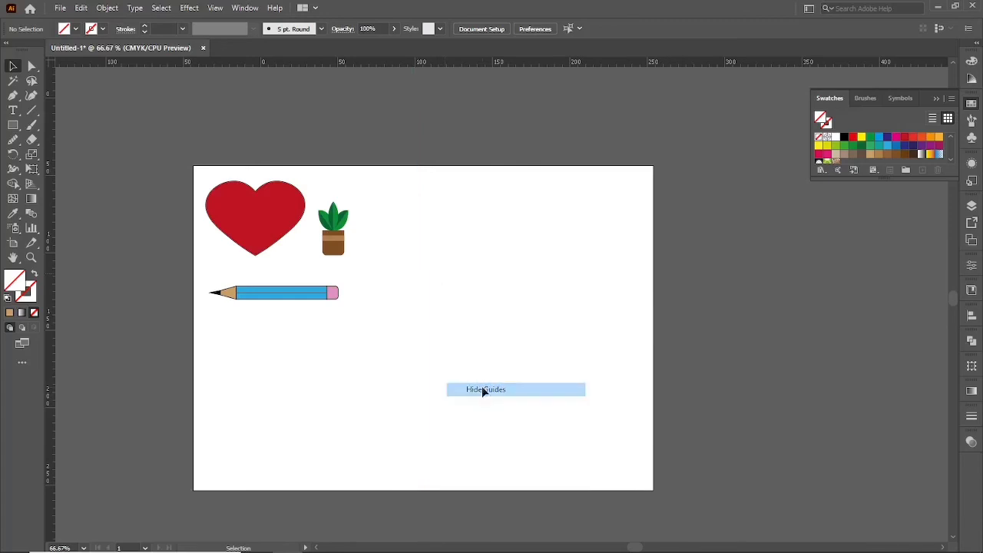
right_click(465, 285)
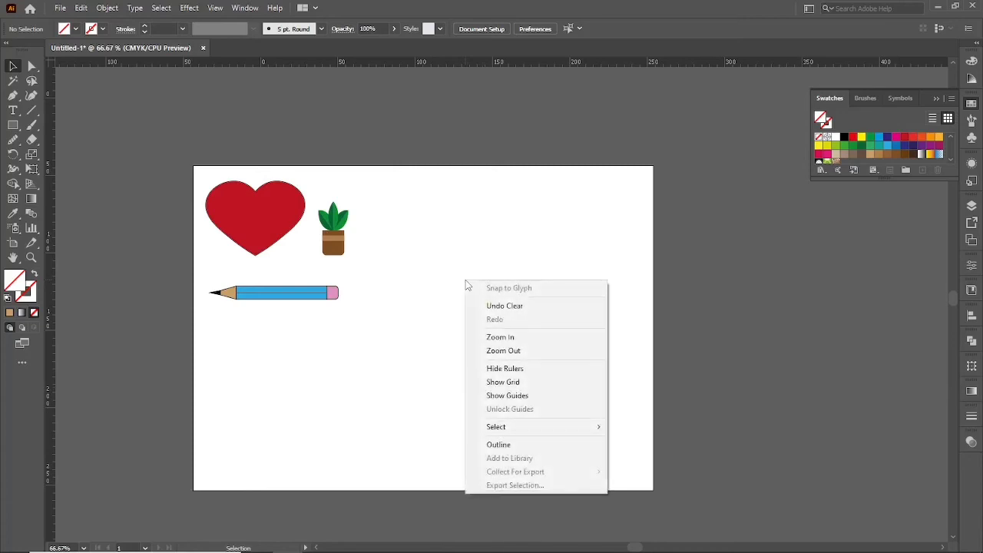
left_click(511, 396)
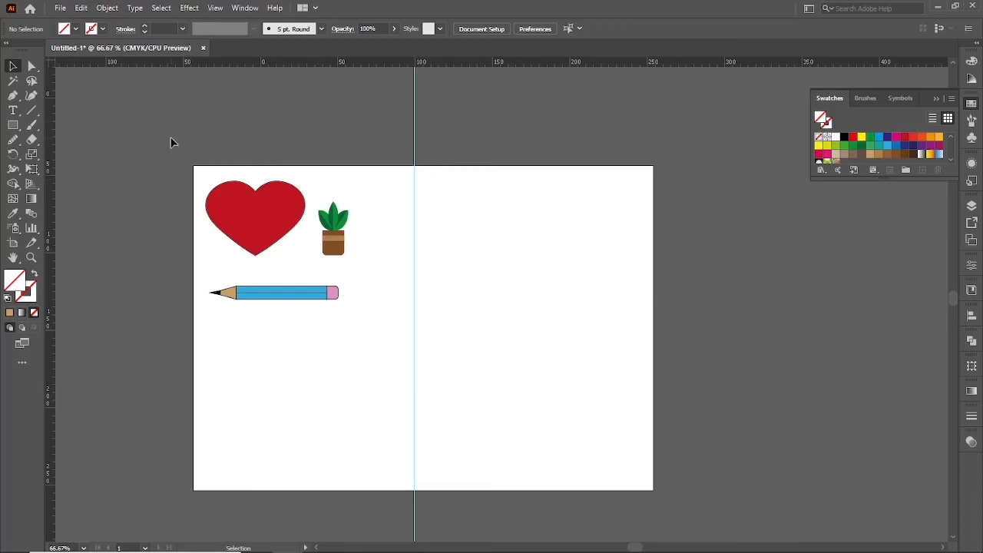
Hide the rulers and lock the guides.
key("ctrl+r")
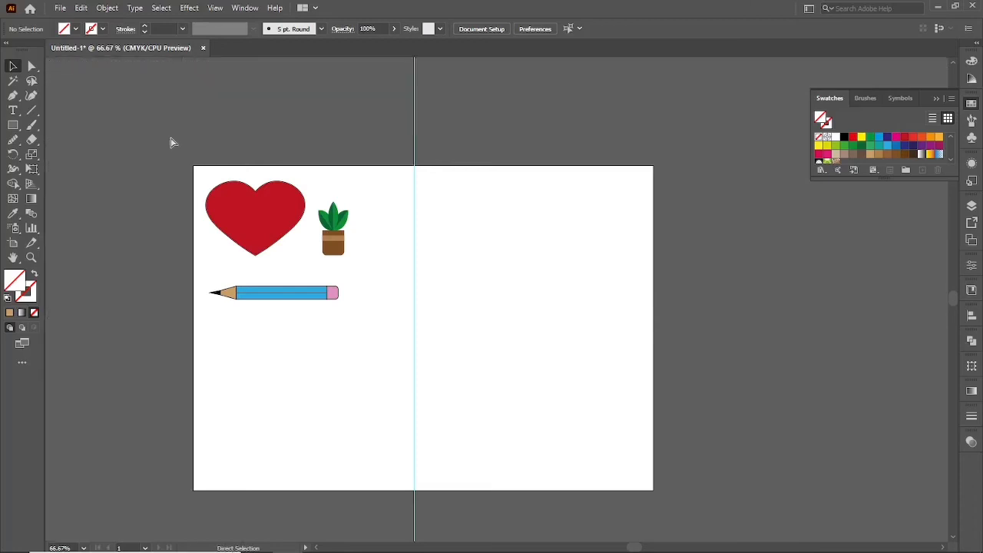
right_click(468, 271)
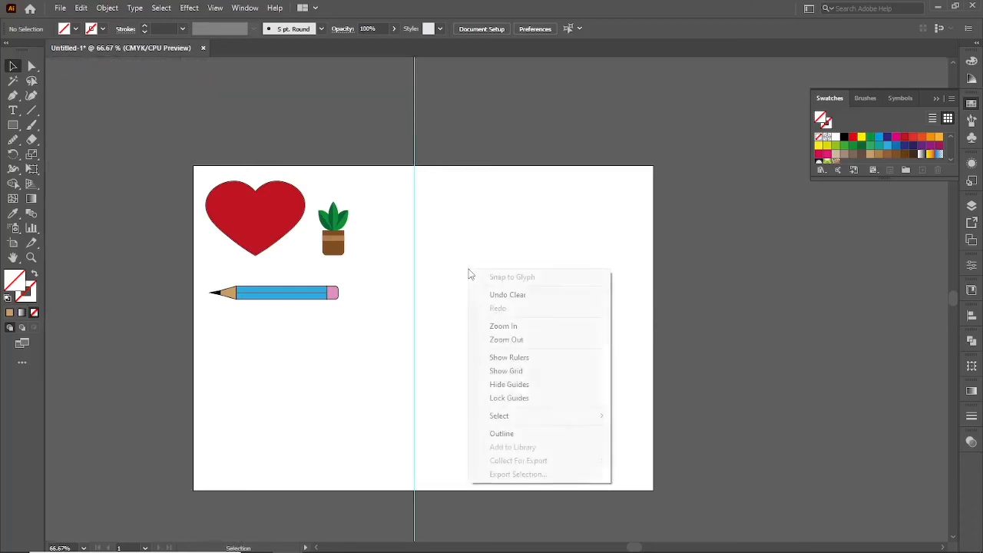
left_click(546, 399)
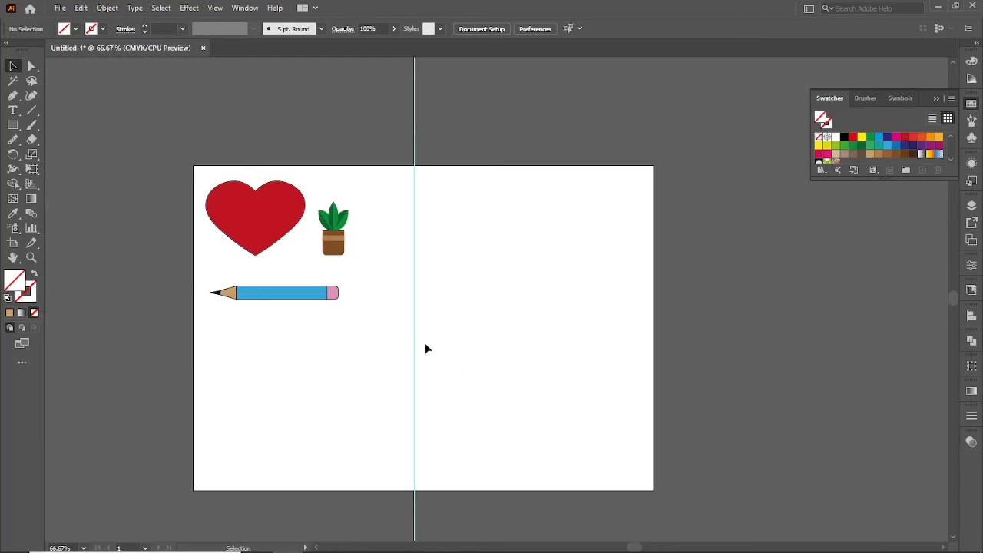
Scale down the heart, plant and pencil together and move them closer to the artboard's upper-left corner.
left_click_drag(178, 153, 372, 329)
left_click_drag(351, 178, 329, 194)
left_click_drag(274, 226, 260, 212)
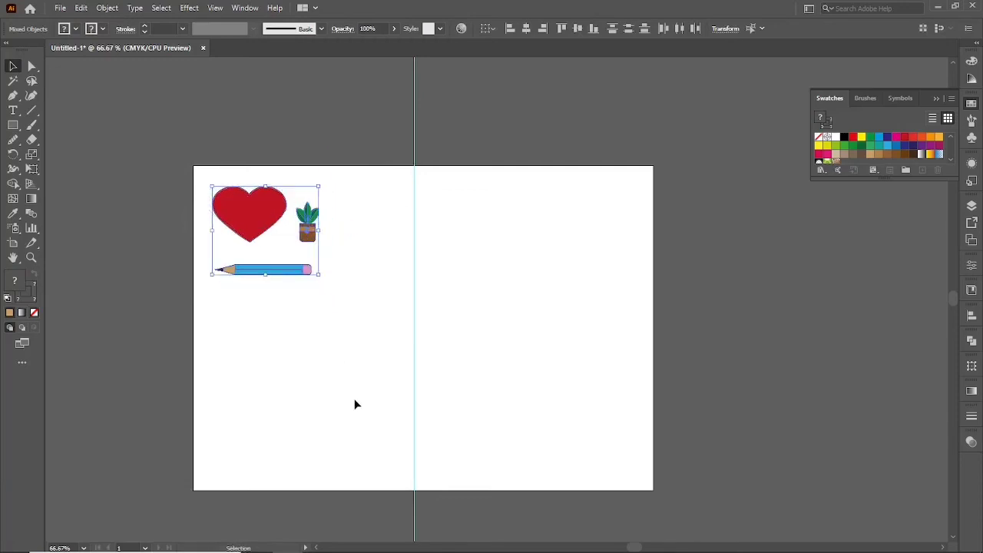
left_click(355, 404)
Start a Pen tool path with an anchor point on the vertical guide near the artboard's middle.
key("p")
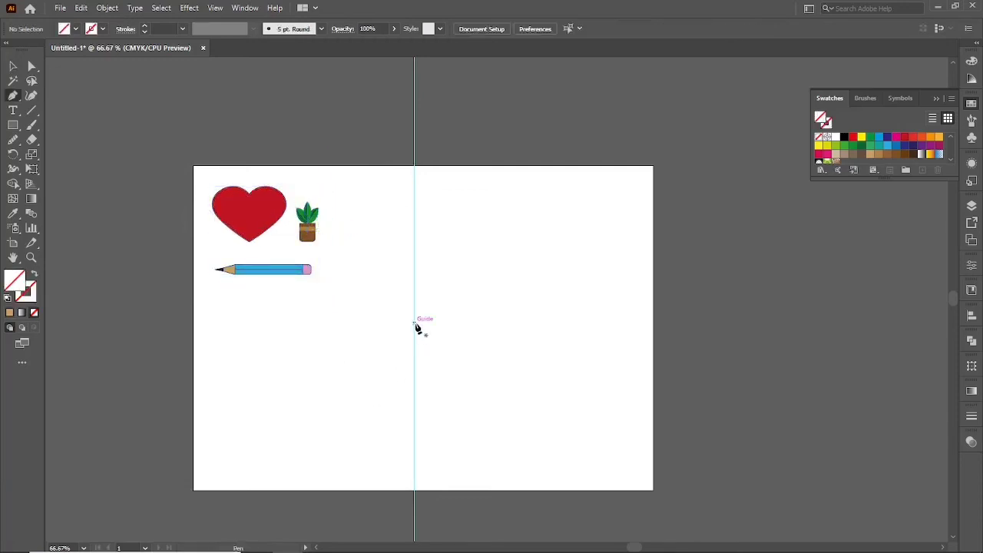
left_click(414, 322)
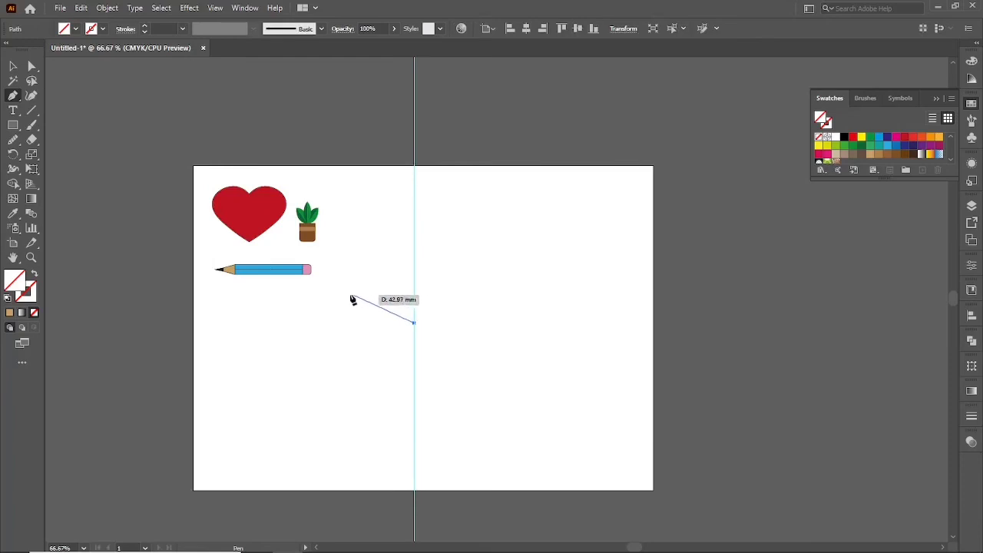
left_click_drag(343, 295, 286, 315)
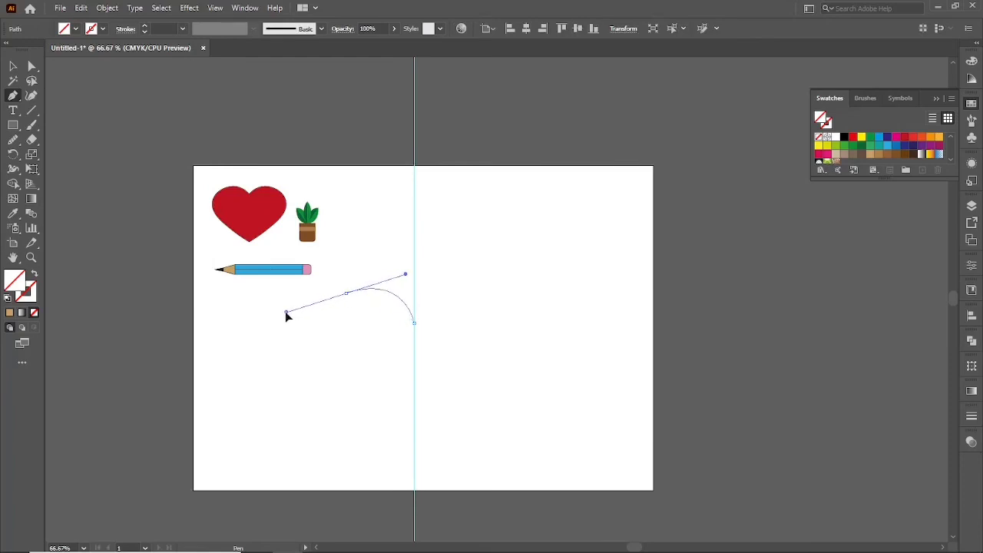
left_click_drag(384, 346, 388, 382)
key("ctrl+z")
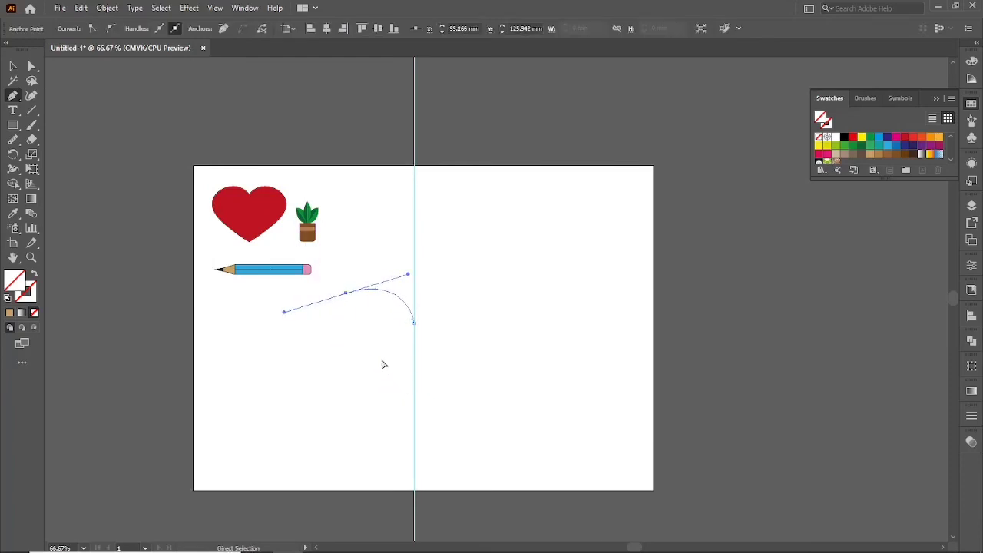
key("ctrl+z")
Curve the path out to the left and end it lower on the guide as half a heart, with default white fill and 1 pt black stroke.
left_click_drag(348, 324, 305, 359)
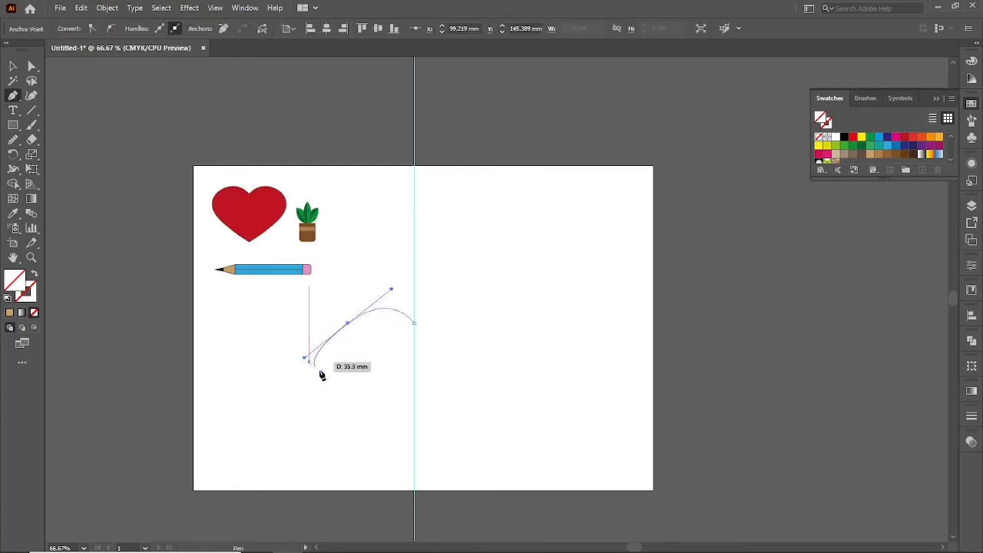
left_click(414, 416)
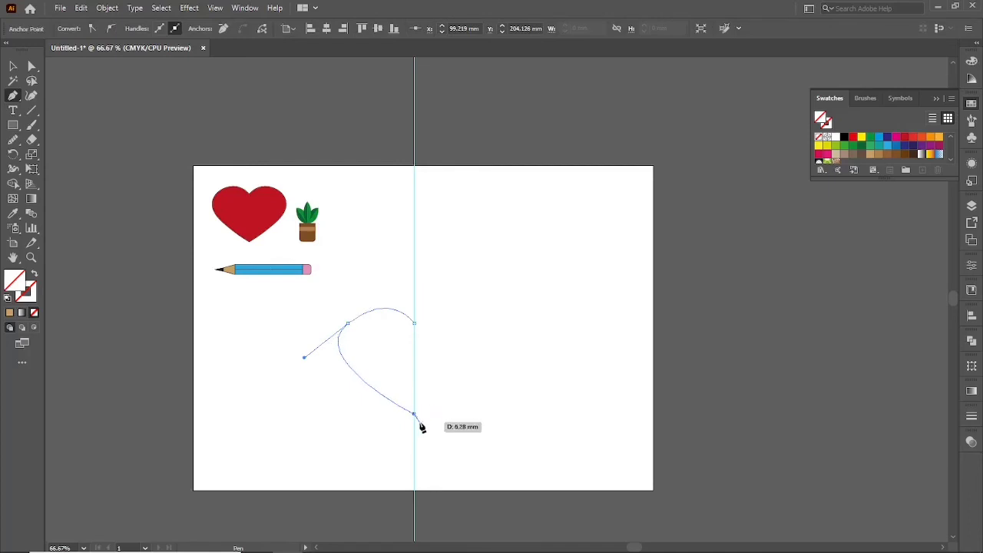
key("v")
left_click(285, 331)
Reflect a copy of the half heart across the vertical axis and place it against the guide's right side.
left_click_drag(307, 331, 369, 374)
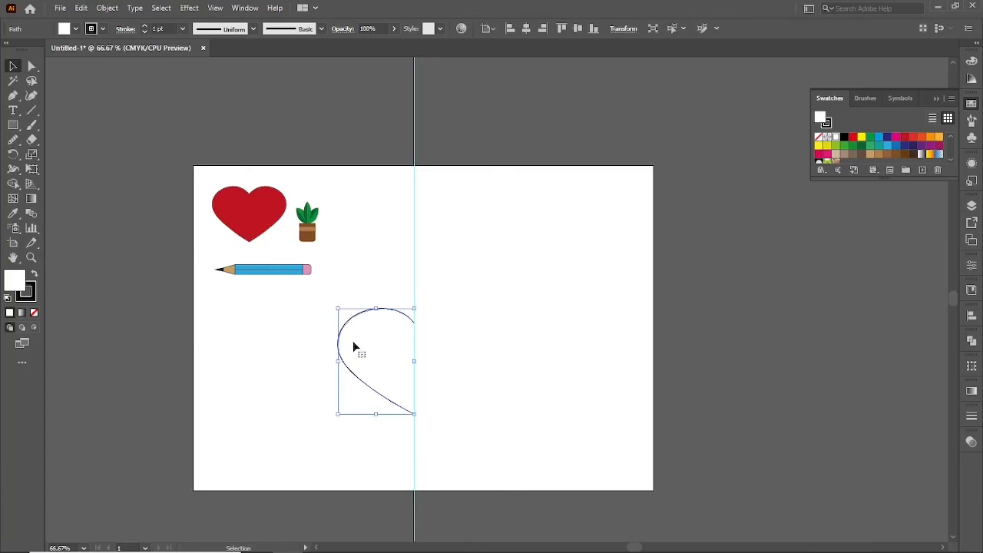
right_click(373, 266)
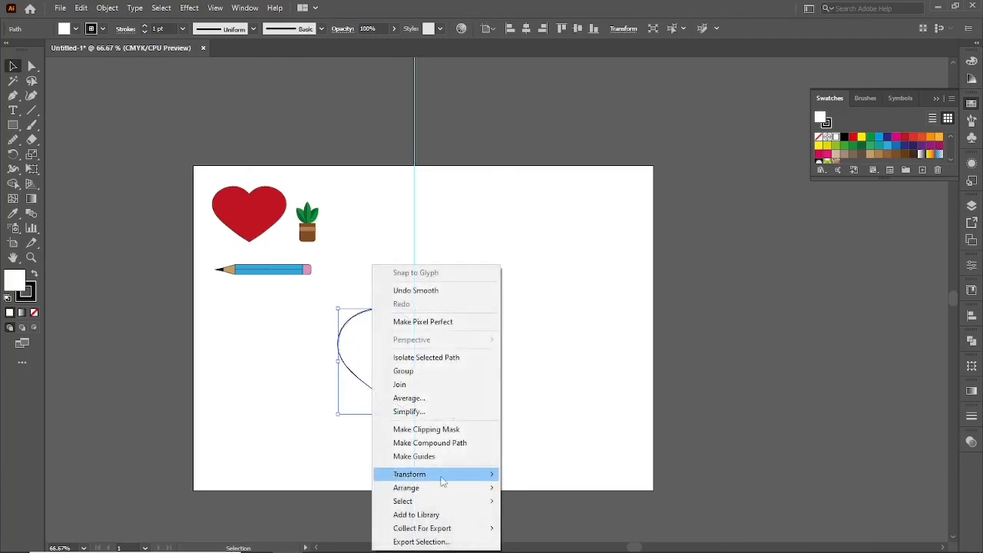
mouse_move(479, 477)
left_click(559, 408)
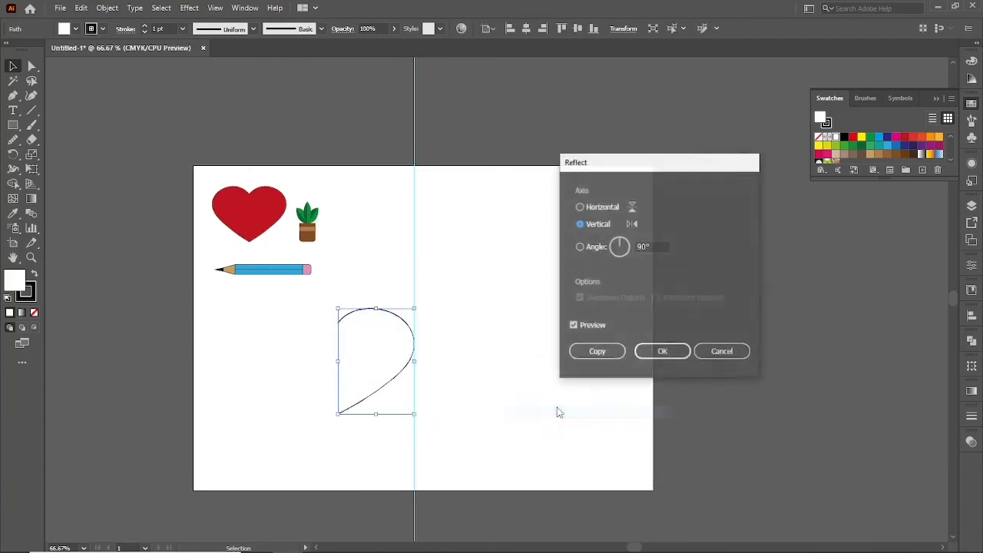
left_click(597, 352)
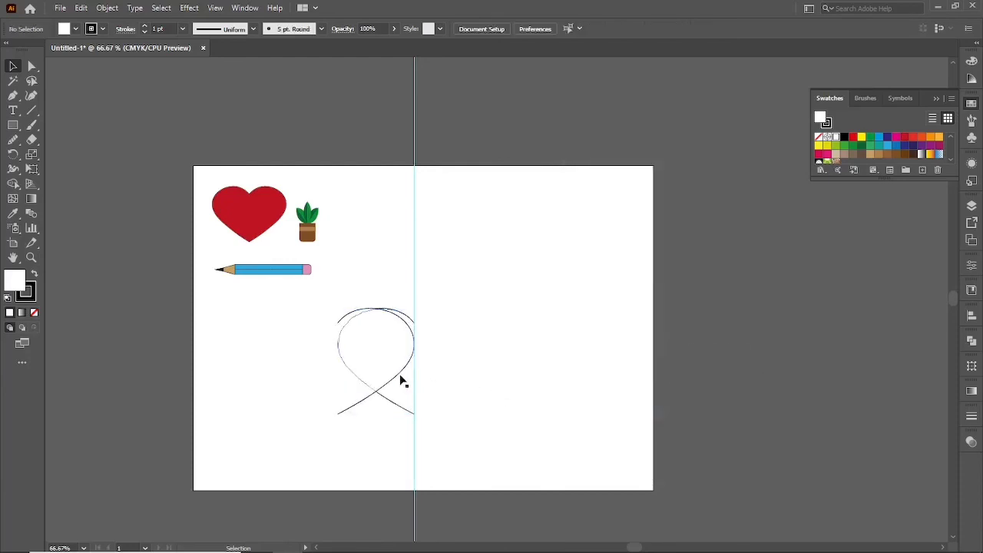
left_click_drag(402, 379, 474, 377)
Remove the fill from both heart halves.
left_click_drag(376, 275, 459, 361)
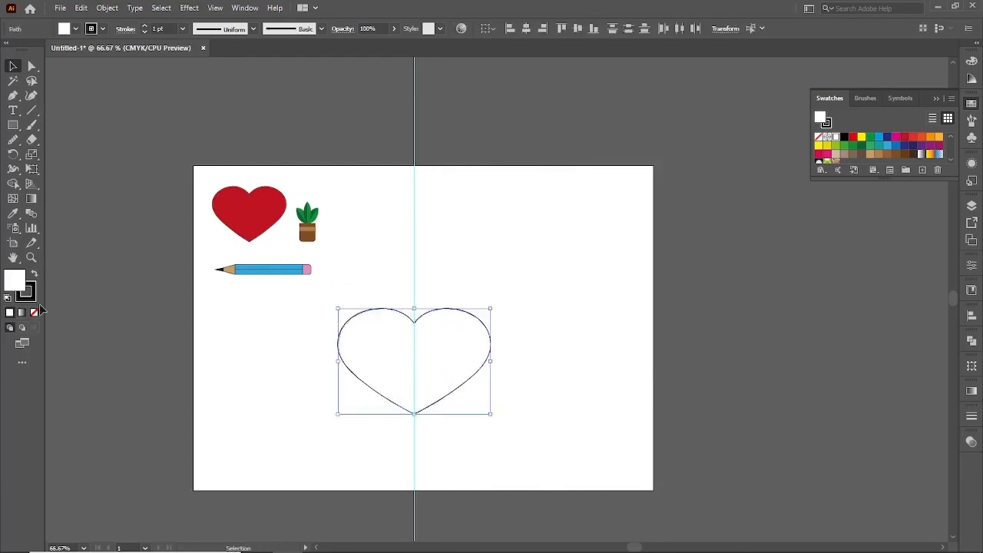
left_click(34, 313)
left_click(387, 446)
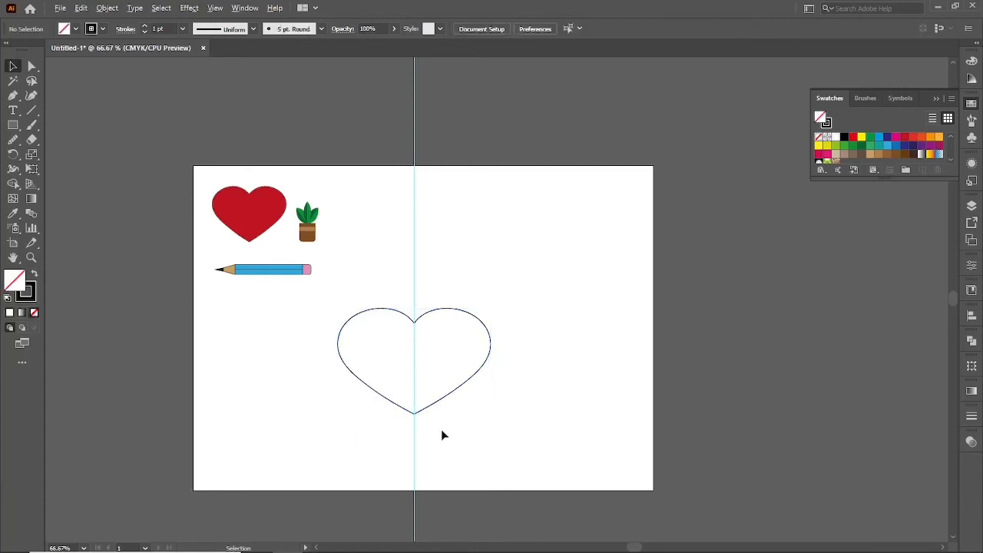
Average the two overlapping endpoints at the heart's bottom tip.
scroll(427, 426, "up", 5)
scroll(335, 380, "up", 4)
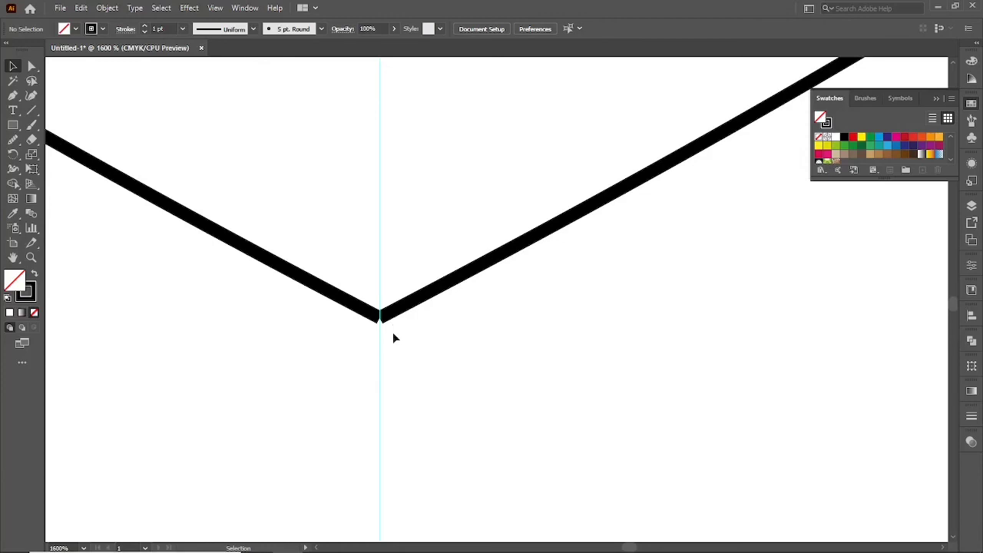
key("a")
left_click_drag(406, 346, 362, 298)
right_click(363, 297)
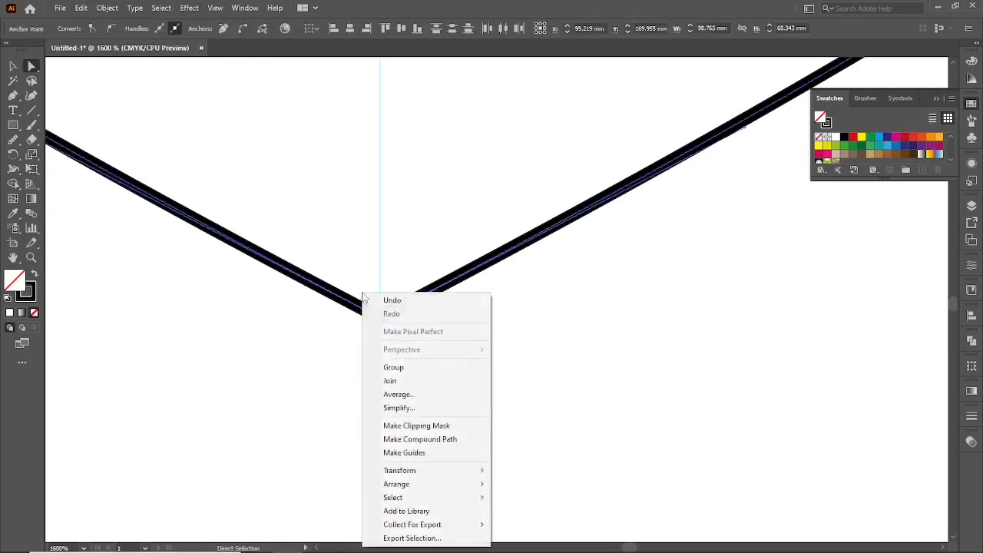
left_click(399, 394)
key("Return")
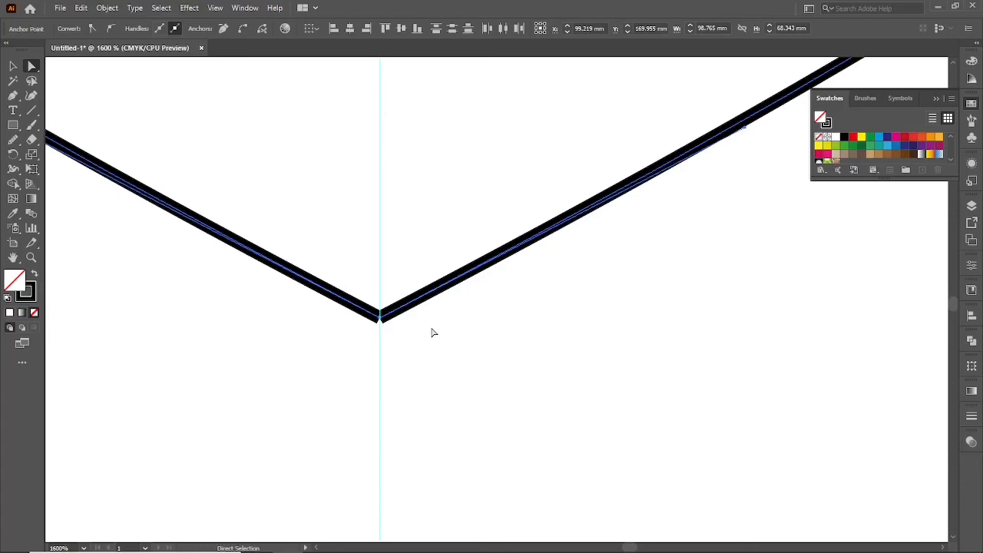
Join the two endpoints at the heart's bottom tip.
left_click_drag(409, 340, 355, 304)
right_click(357, 284)
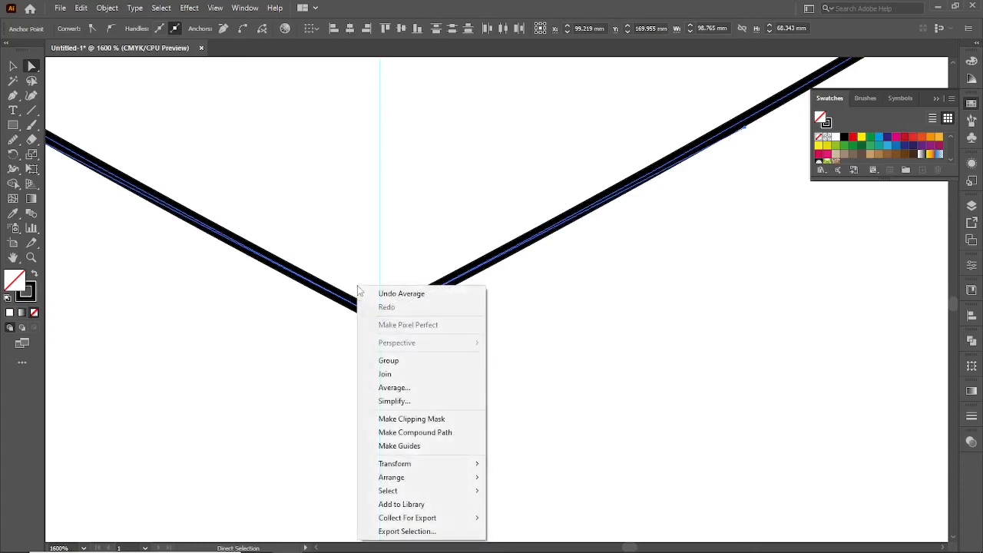
left_click(415, 374)
Join the two endpoints at the heart's upper notch to close the outline.
scroll(436, 369, "down", 2)
scroll(413, 327, "down", 2)
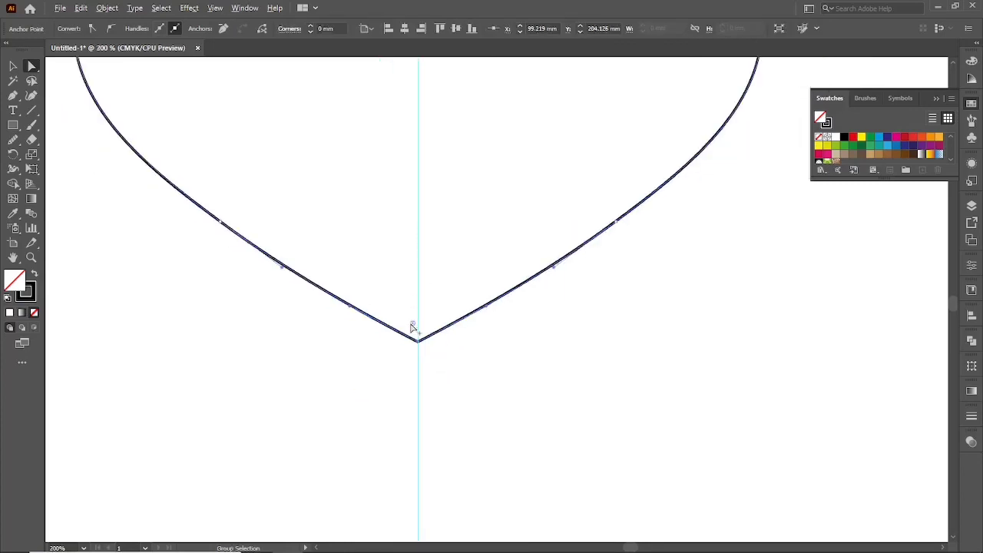
left_click_drag(407, 193, 374, 429)
left_click_drag(366, 263, 387, 291)
right_click(386, 290)
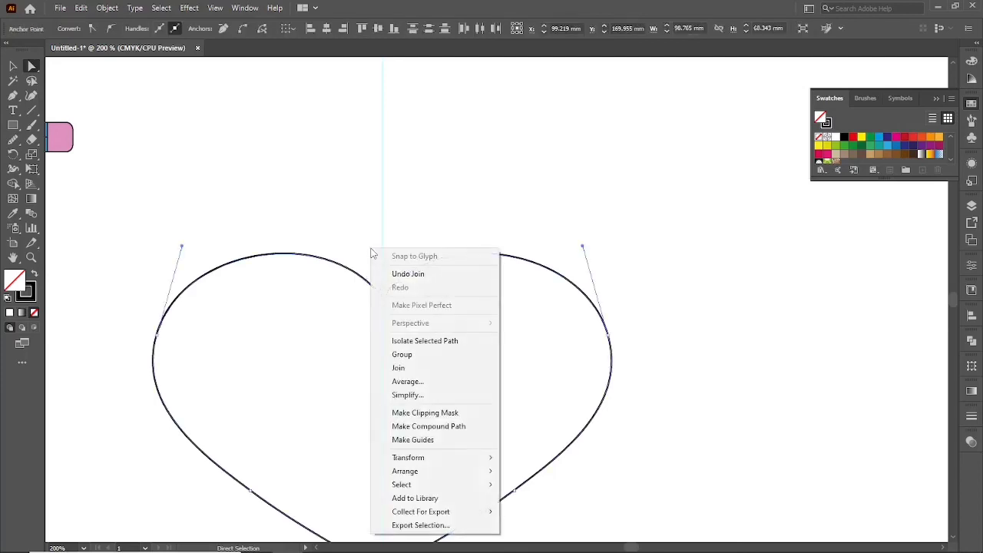
left_click(403, 304)
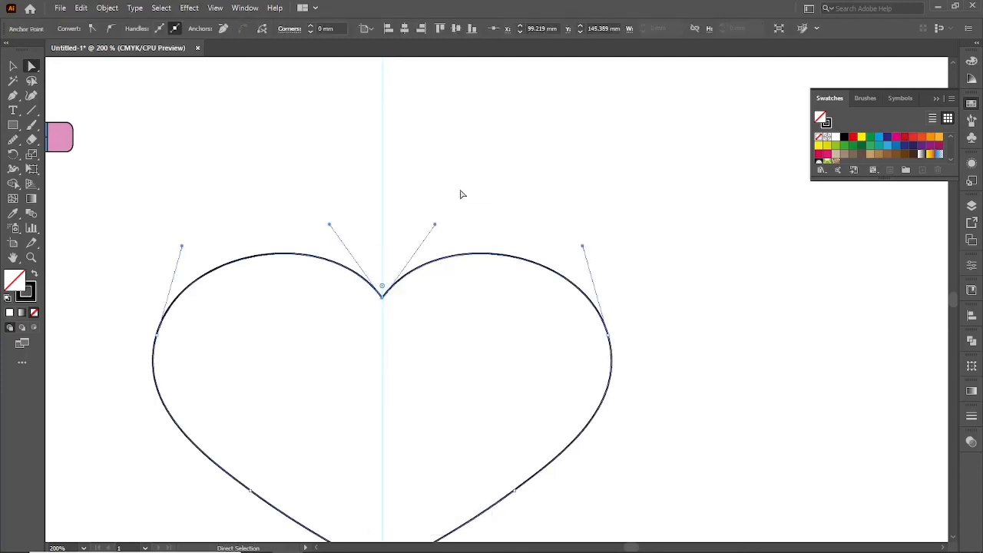
key("v")
left_click(462, 226)
Fill the closed heart outline with the bright red swatch.
scroll(462, 226, "down", 2)
left_click(467, 244)
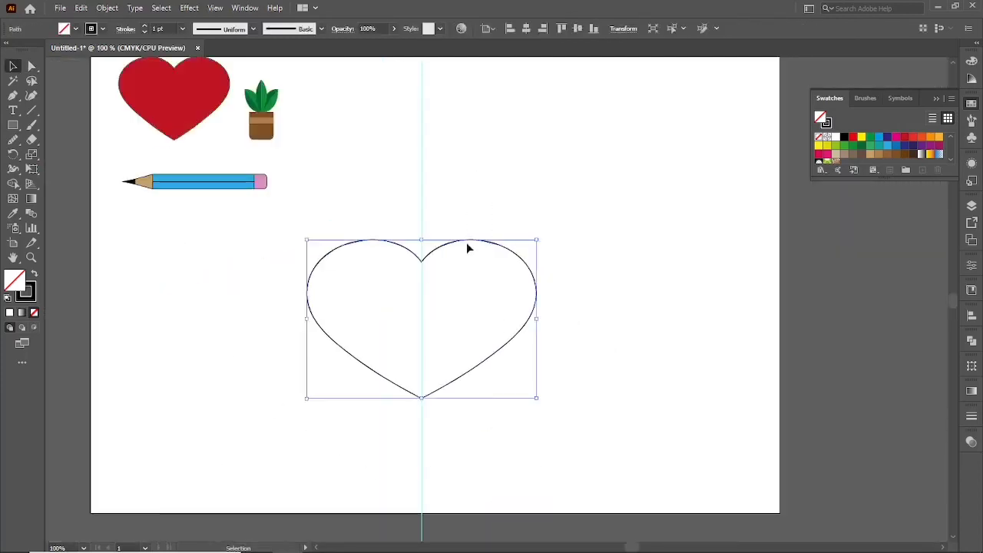
scroll(454, 256, "up", 1)
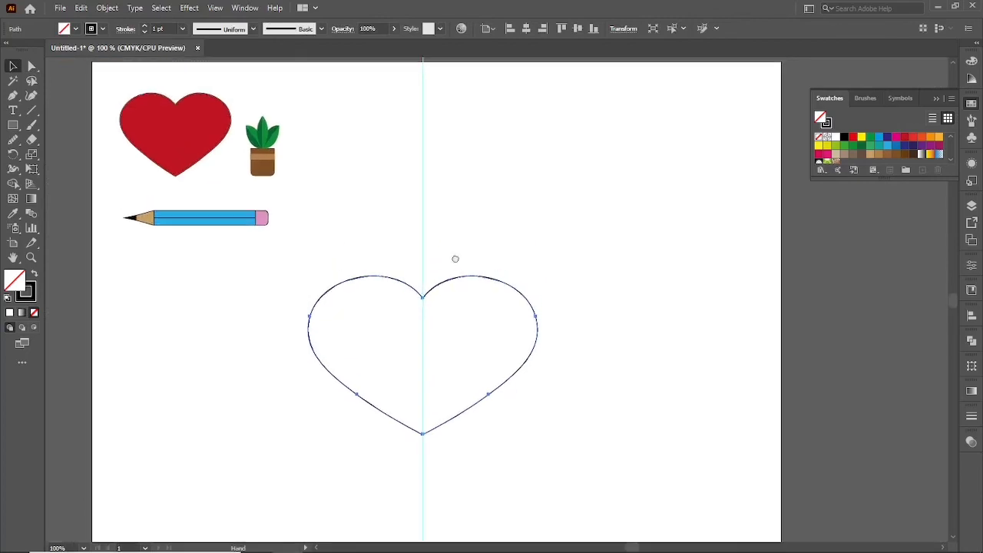
left_click(853, 136)
left_click(540, 201)
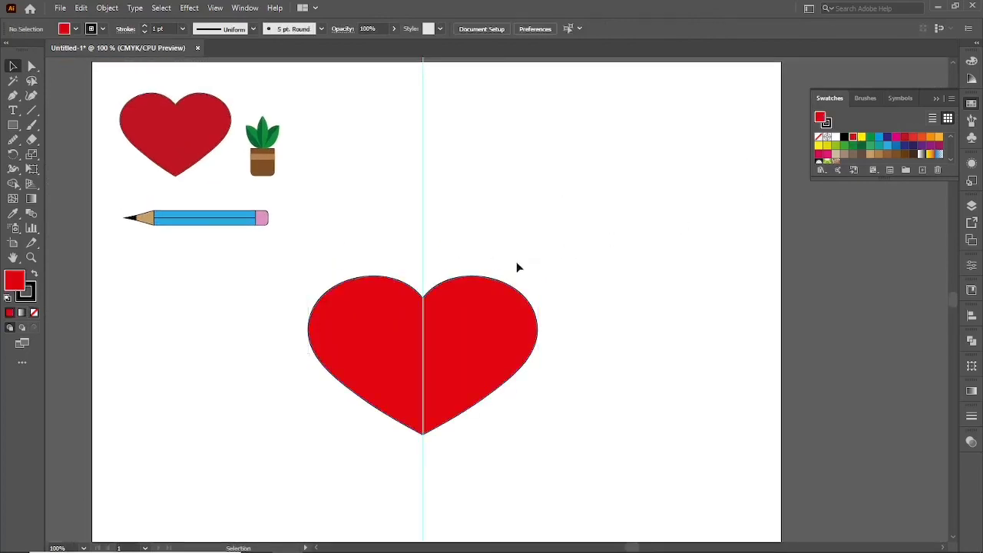
Scale the new red heart down to a small size and place it below the pencil.
left_click(503, 311)
left_click_drag(538, 275, 494, 307)
left_click_drag(449, 367, 224, 325)
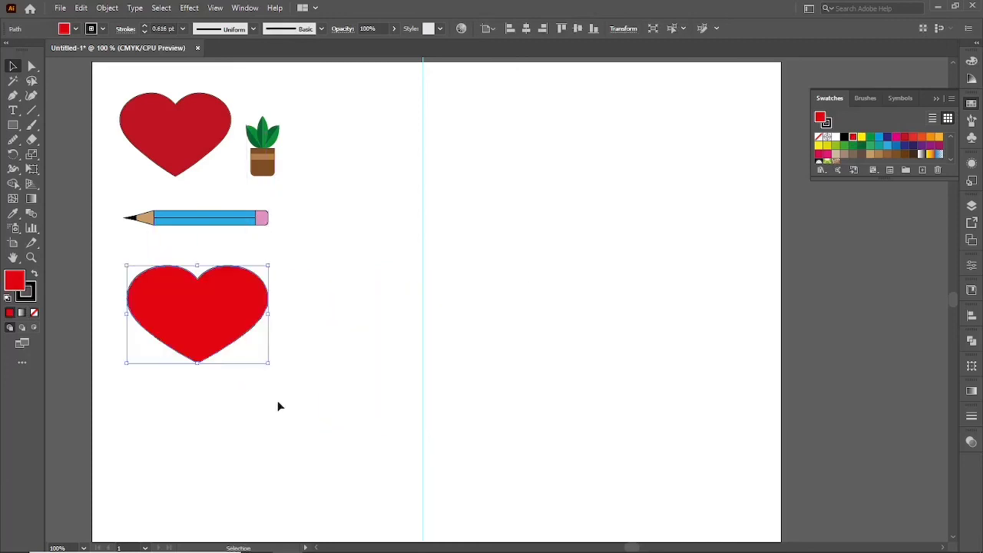
left_click(277, 402)
left_click(175, 332)
left_click_drag(270, 364, 222, 329)
left_click(215, 333)
left_click(216, 334)
left_click(248, 336)
Move the potted plant beside the pencil's eraser and the small heart between the large heart and the pencil.
left_click_drag(263, 170, 286, 171)
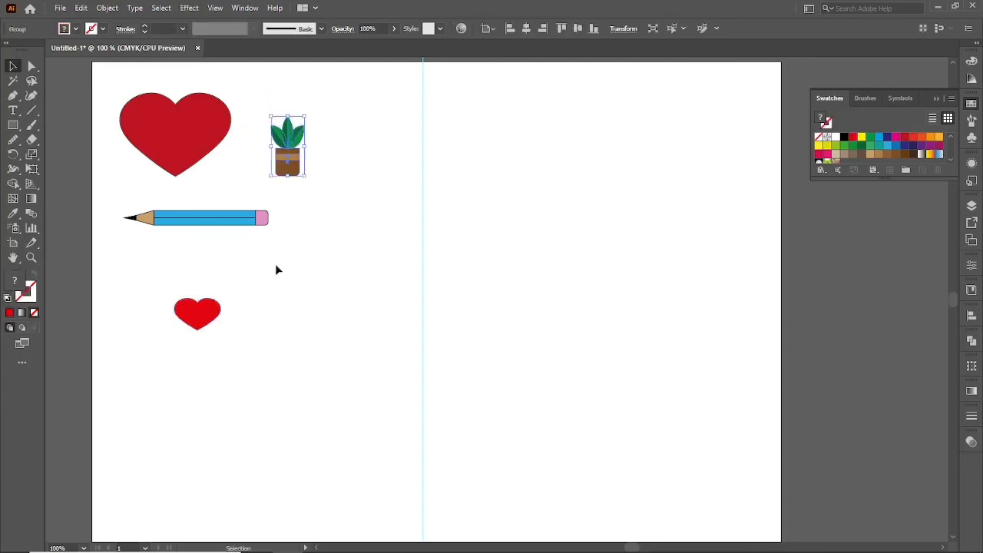
left_click(276, 268)
mouse_move(205, 320)
left_mouse_down()
mouse_move(221, 194)
mouse_move(235, 185)
mouse_move(285, 188)
mouse_move(288, 220)
left_mouse_up()
left_click(280, 250)
left_click(375, 331)
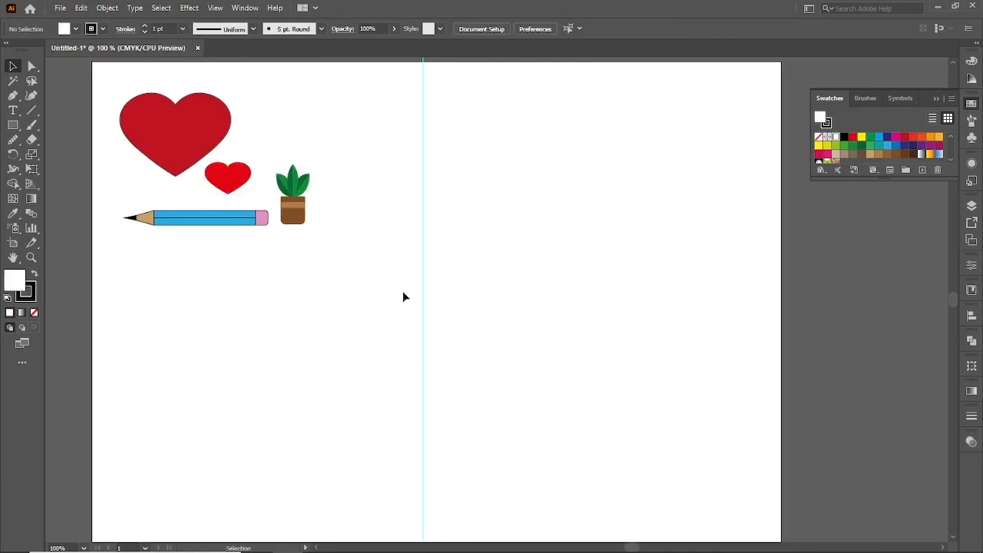
Unlock the guides and delete the vertical guide.
left_click_drag(402, 292, 459, 348)
left_click_drag(359, 283, 449, 345)
left_click_drag(379, 269, 473, 353)
right_click(393, 298)
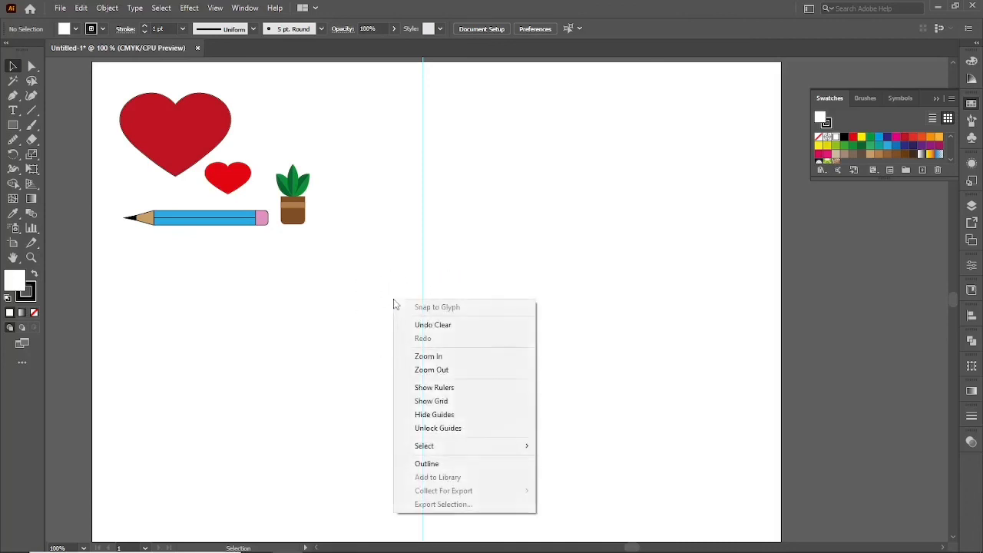
left_click(491, 432)
left_click_drag(406, 270, 452, 334)
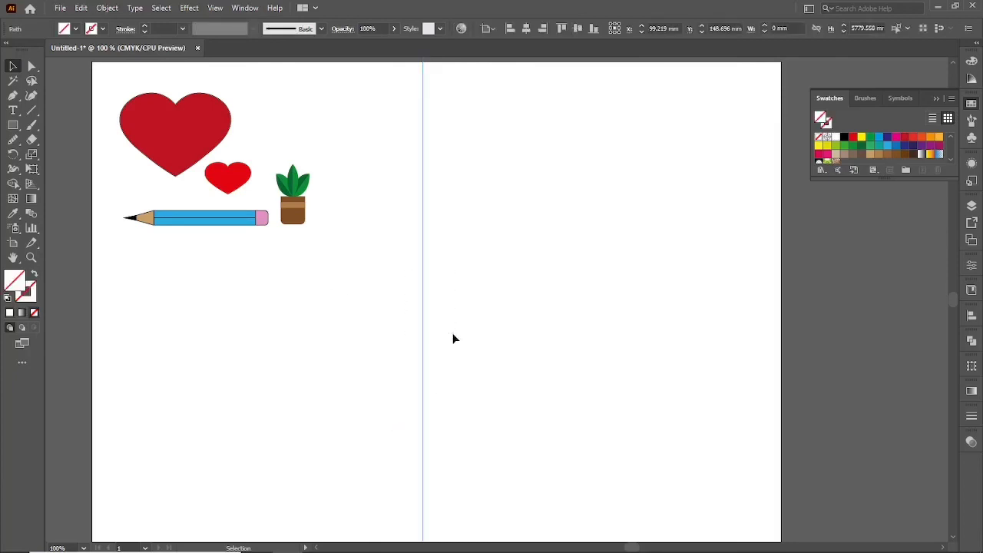
key("Delete")
key("ctrl+0")
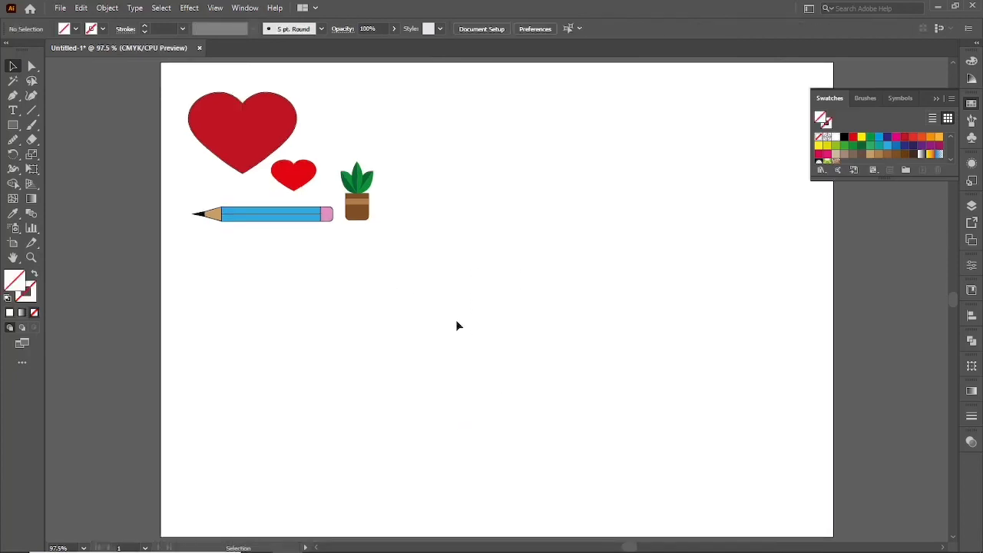
left_click_drag(13, 95, 80, 114)
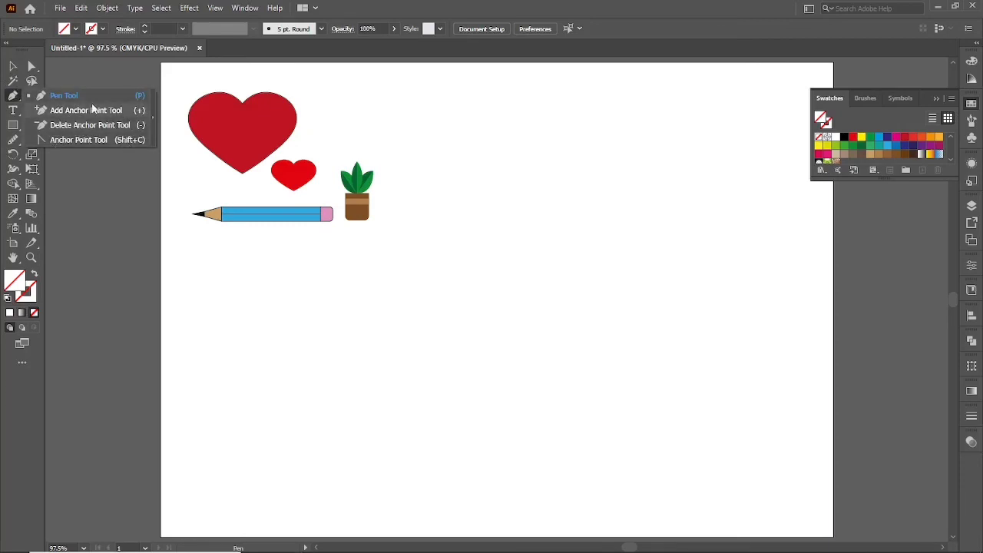
left_click(13, 66)
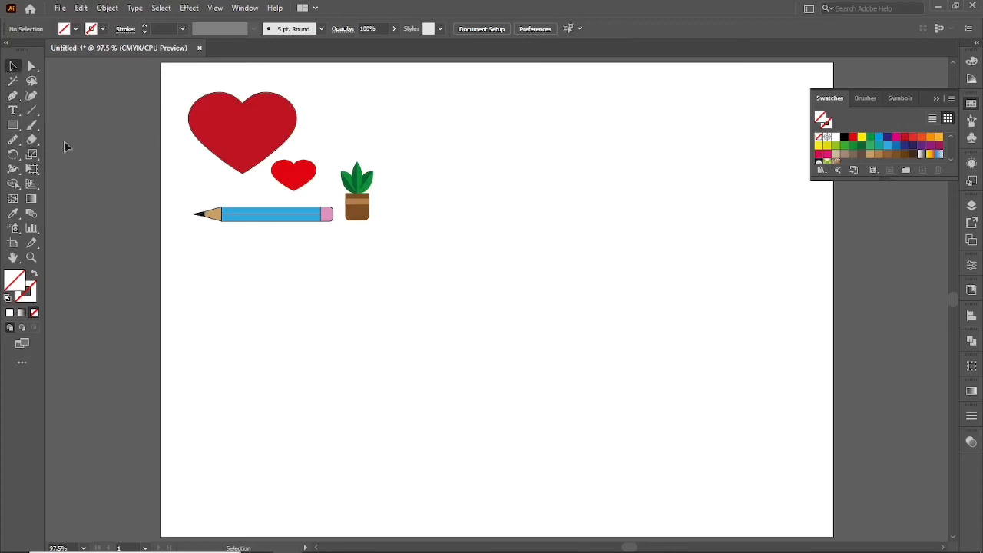
Draw a three-point wavy open path with the Pen tool below the artwork, using the default white fill and 1 pt black stroke.
key("p")
left_click(390, 336)
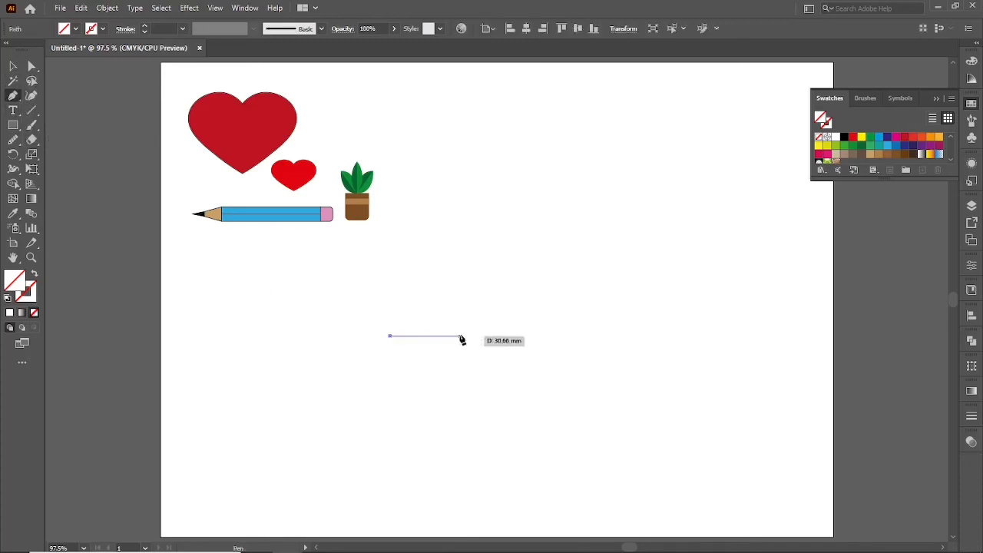
left_click_drag(468, 336, 512, 371)
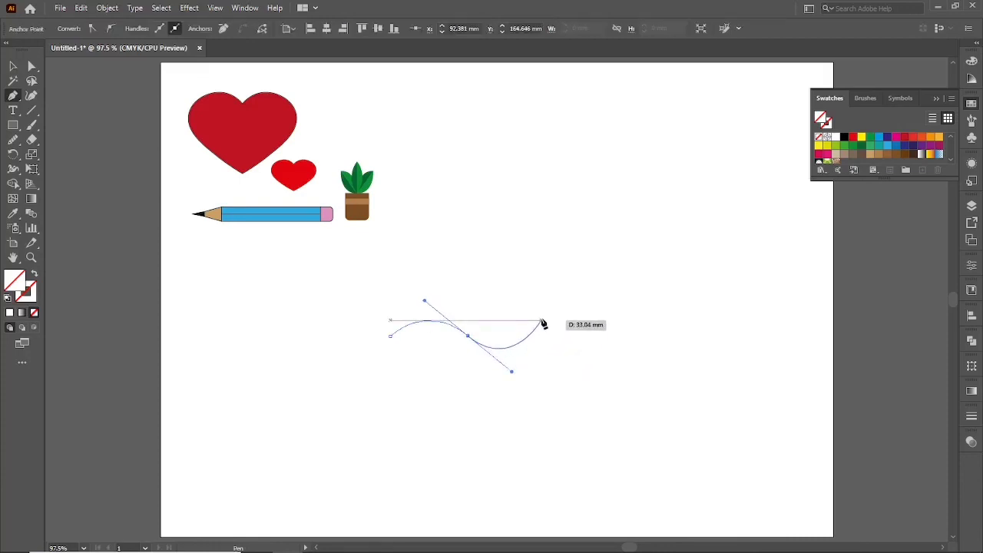
left_click_drag(542, 321, 513, 343)
key("v")
key("d")
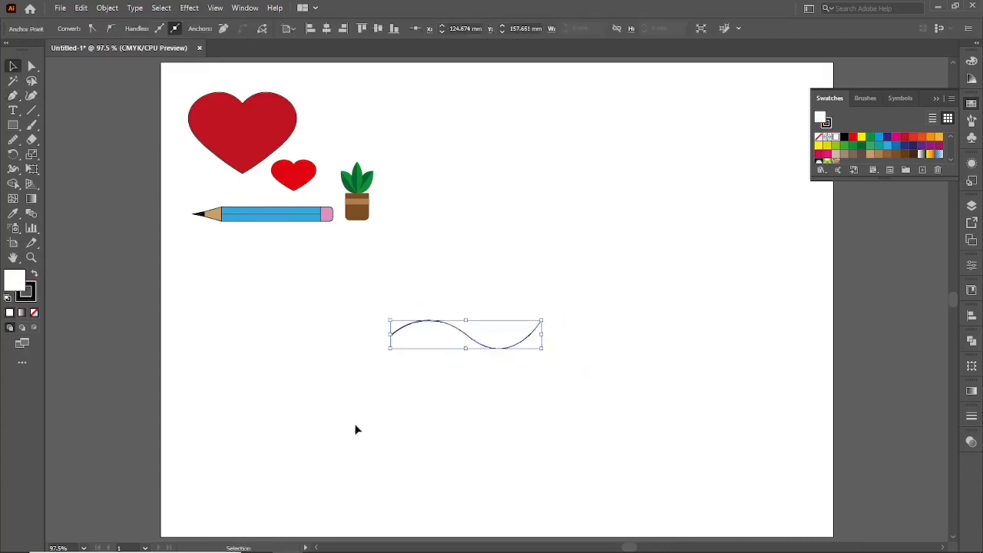
left_click(356, 427)
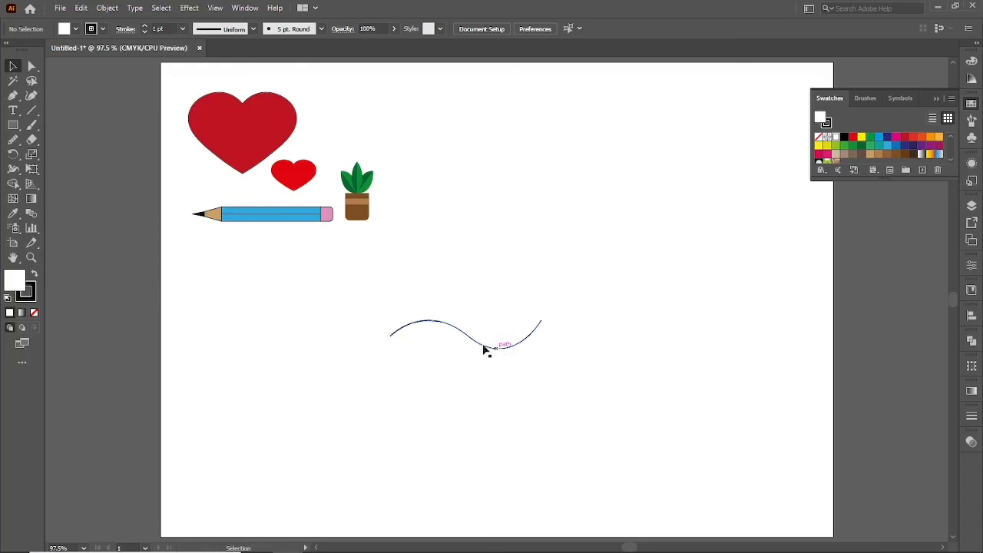
Select the wavy path and add an anchor point on its right-hand curve with the Add Anchor Point tool.
left_click(32, 66)
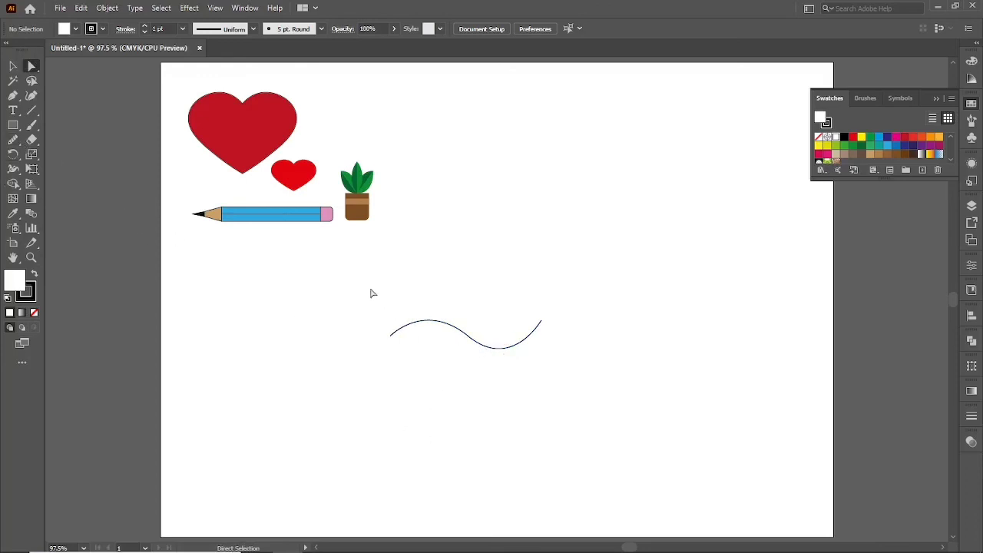
left_click_drag(372, 293, 566, 369)
left_click(392, 336)
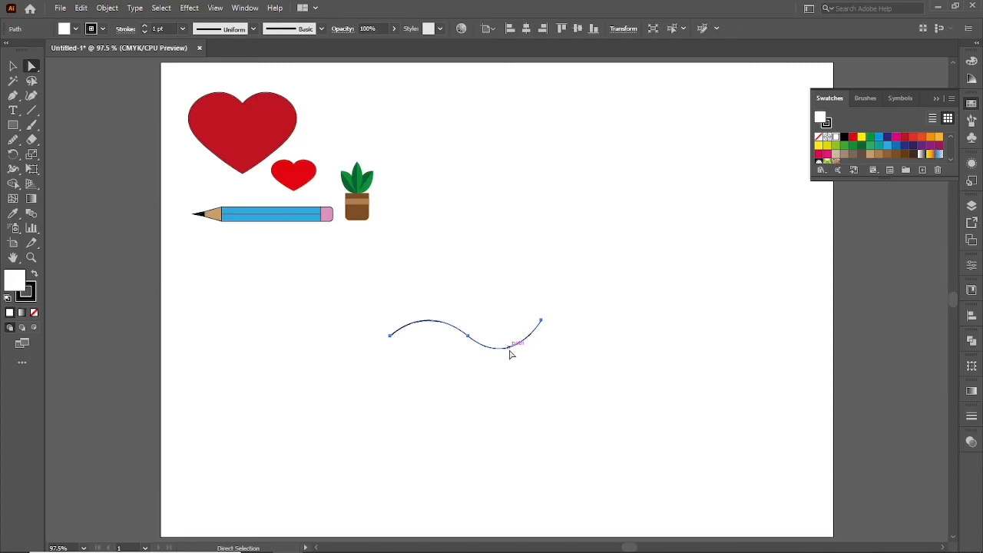
left_click(13, 95)
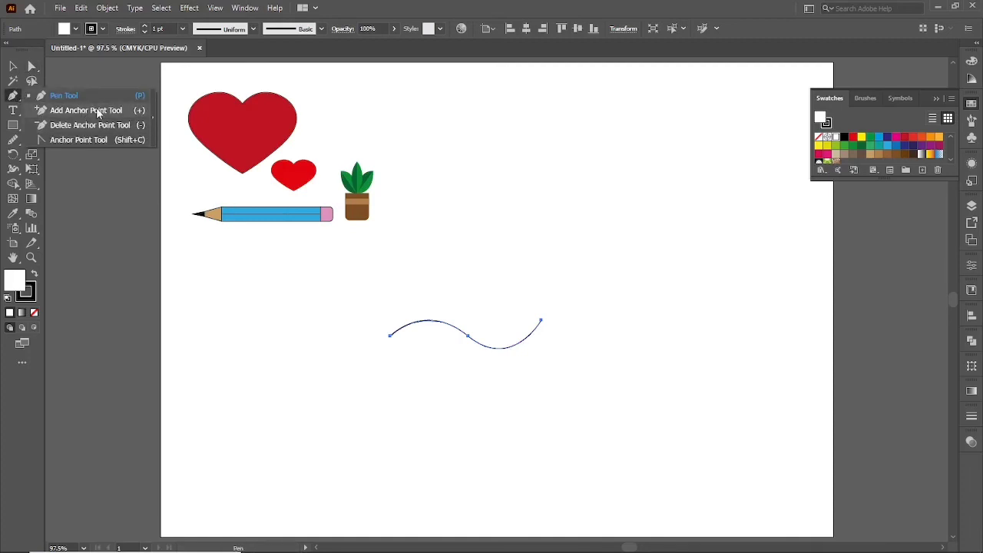
left_click(86, 111)
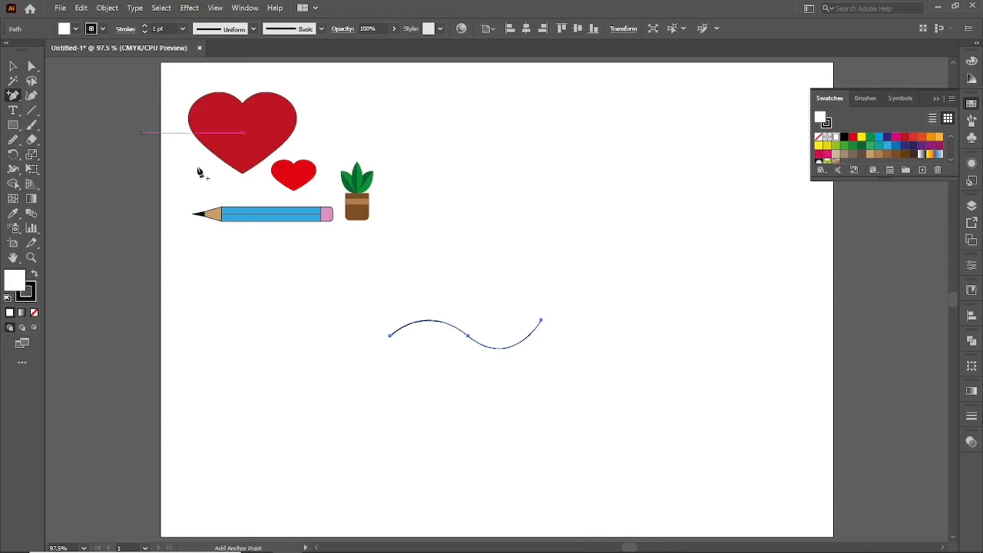
left_click(518, 346)
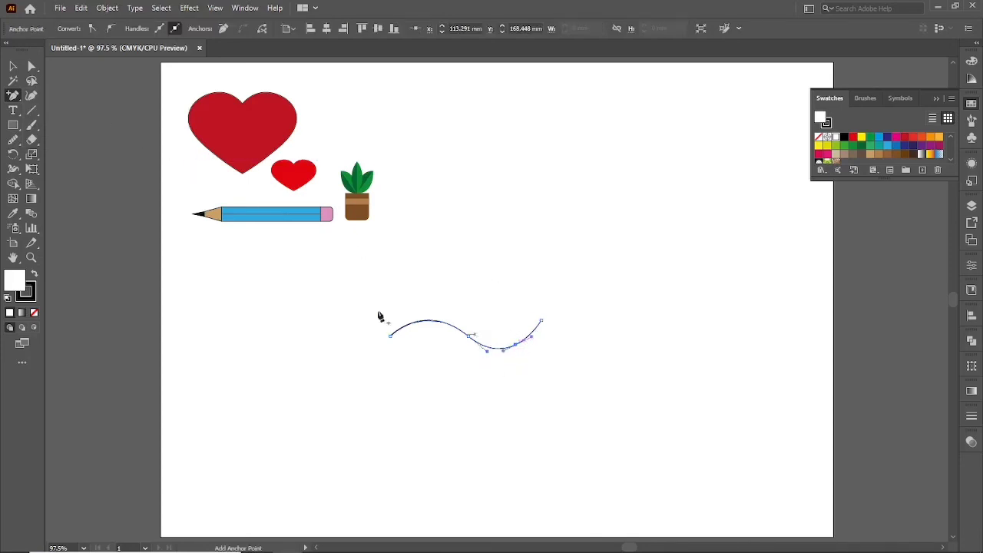
Reshape the right half of the path by raising the added anchor point into a crest and lowering the end point.
left_click(31, 67)
left_click(521, 355)
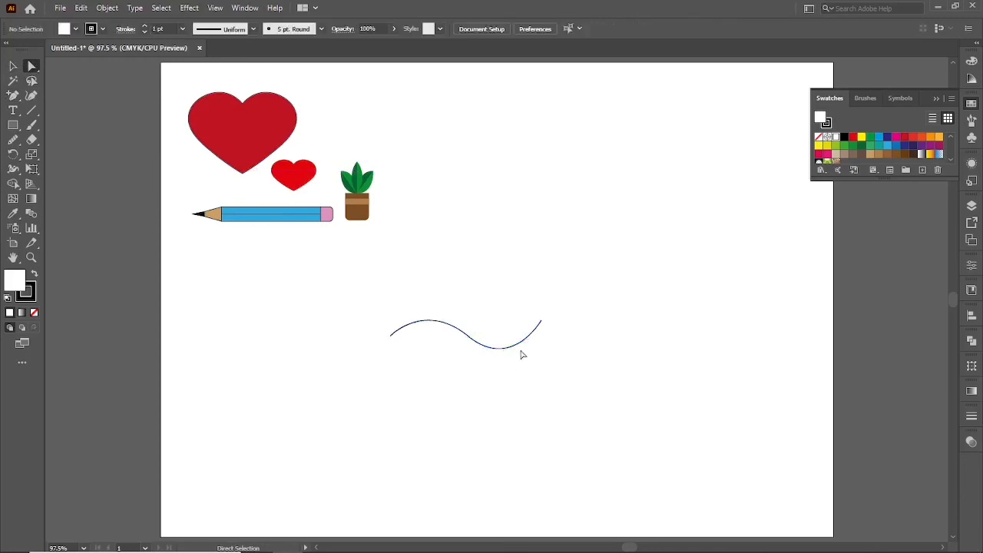
mouse_move(519, 348)
left_mouse_down()
mouse_move(520, 325)
mouse_move(506, 317)
mouse_move(541, 331)
mouse_move(538, 344)
left_mouse_up()
left_click(516, 379)
key("v")
Select the wavy path and add an anchor point at the top of its left hump.
left_click_drag(408, 283, 461, 343)
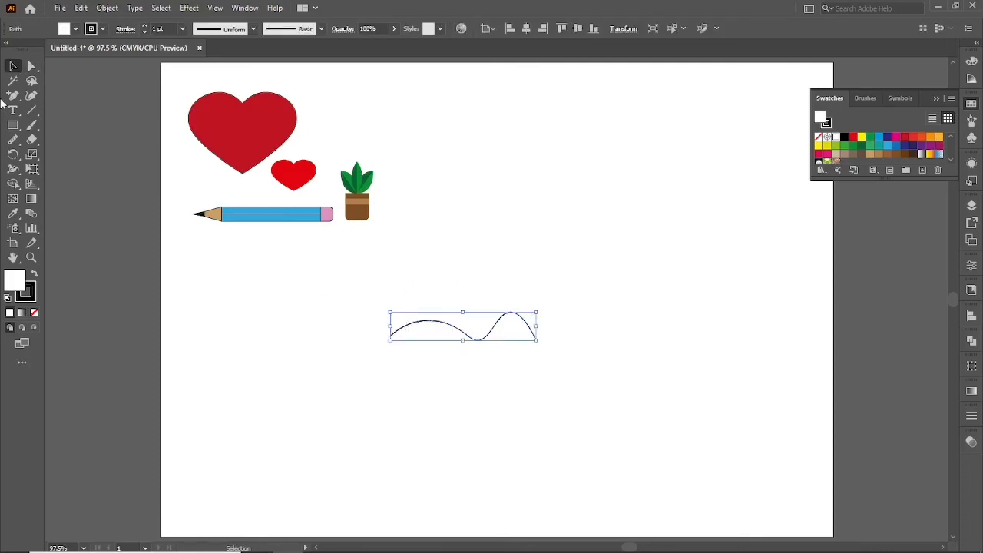
left_click(13, 95)
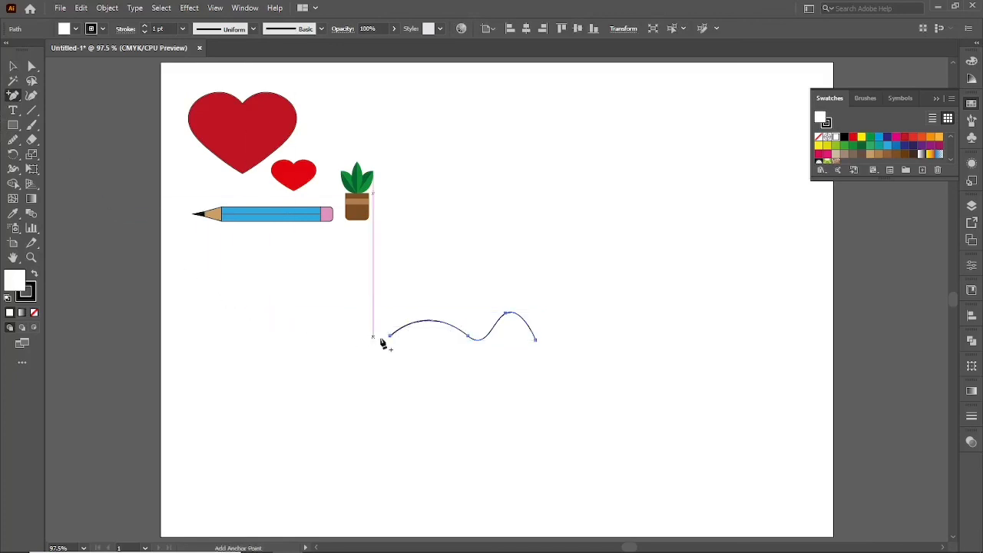
left_click(428, 322)
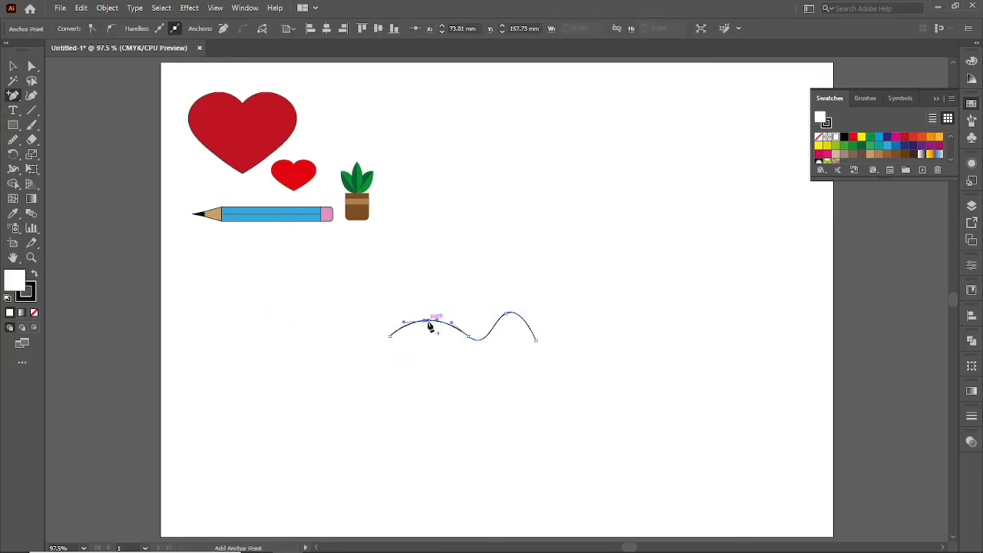
Reshape the left half of the path by pulling its added anchor point down into a trough and shifting the left end point slightly inward.
key("a")
mouse_move(428, 321)
left_mouse_down()
mouse_move(424, 348)
mouse_move(397, 333)
mouse_move(518, 386)
mouse_move(580, 388)
left_mouse_up()
key("ctrl+z")
left_click(390, 339)
left_click(413, 290)
Remove the wavy path's three interior points with the Delete Anchor Point tool, reducing it to a straight line.
key("v")
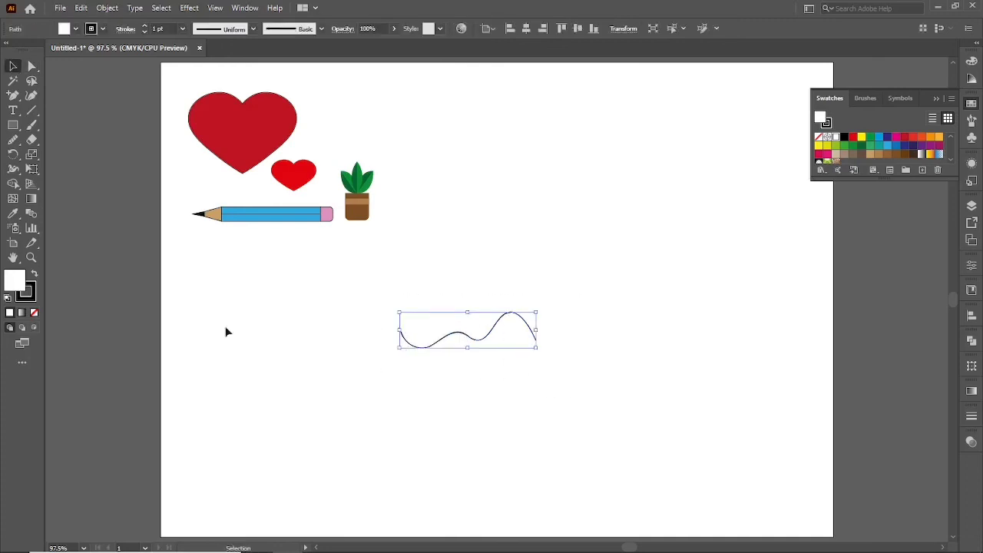
left_click(13, 95)
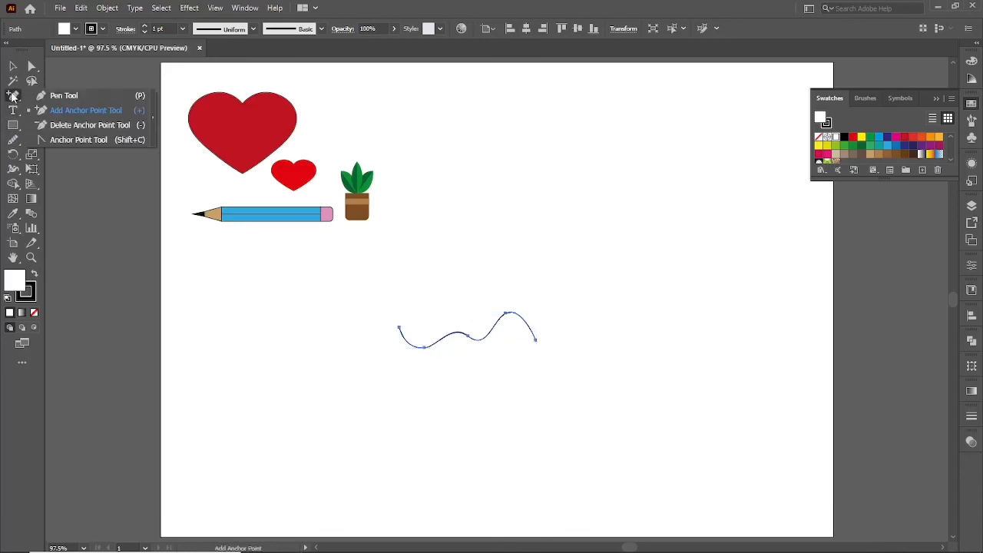
left_click(138, 126)
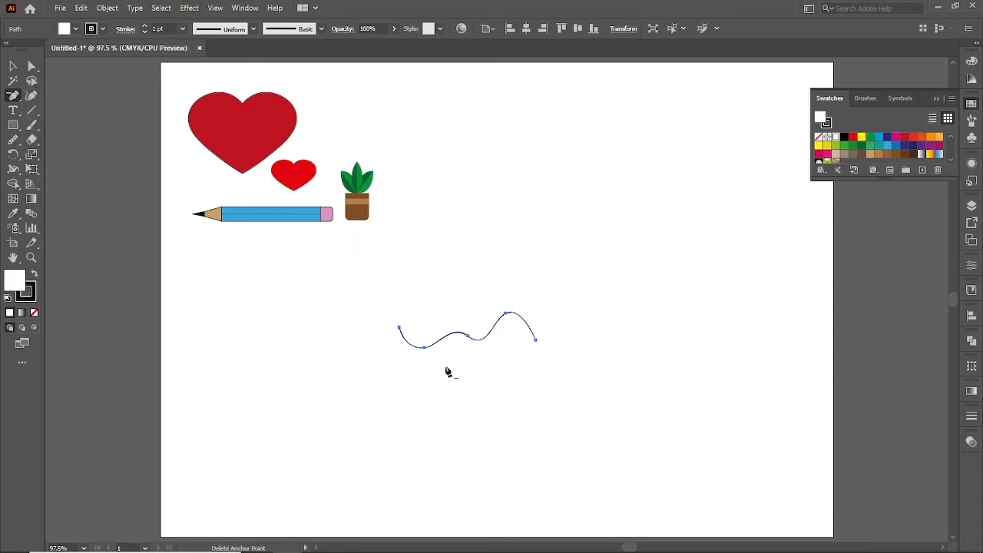
left_click(428, 349)
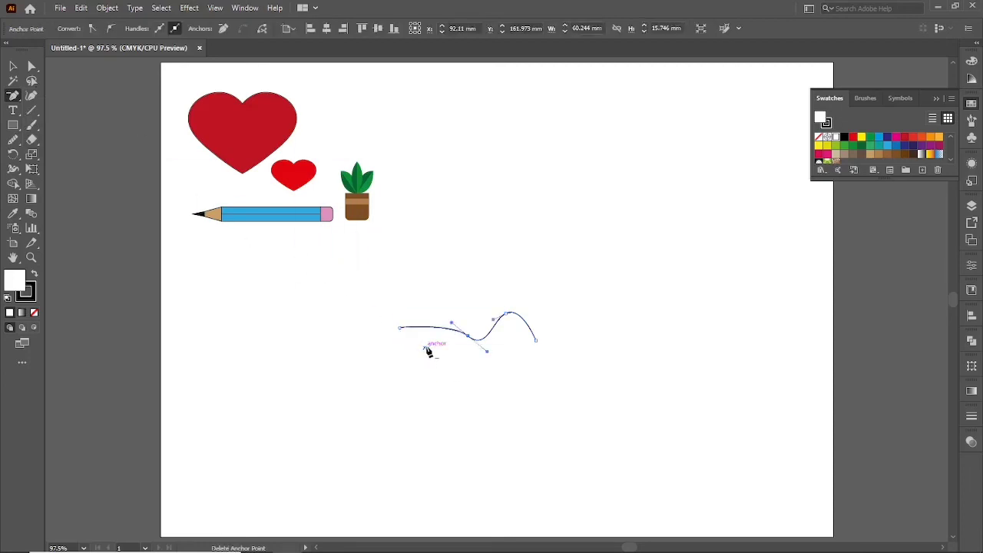
left_click(470, 338)
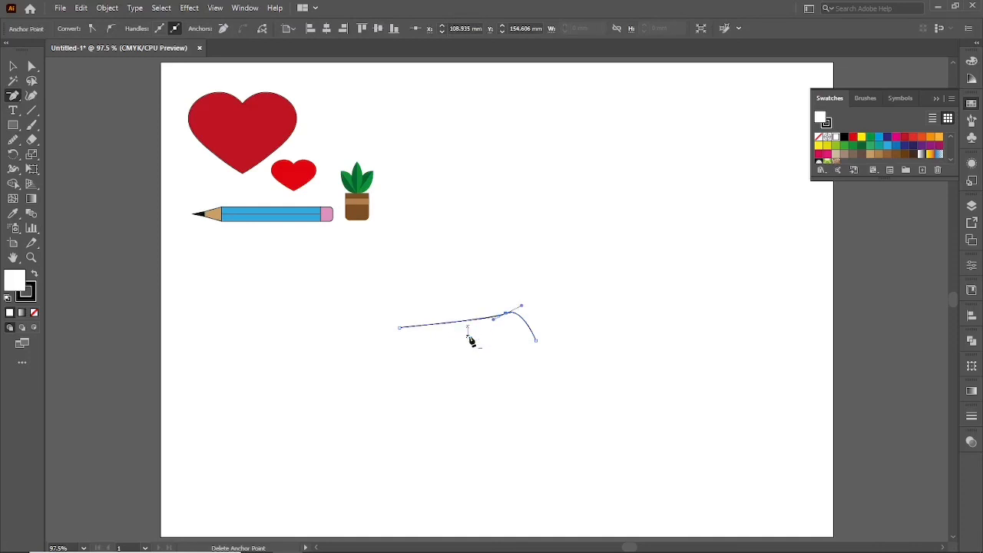
left_click(506, 317)
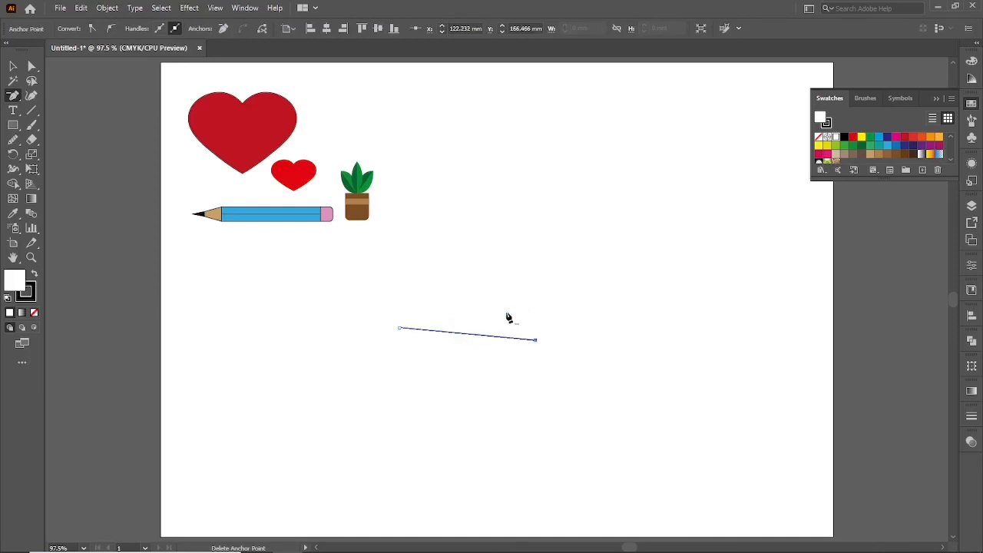
Undo the three anchor point deletions on the path.
key("ctrl+z")
key("ctrl+z")
key("ctrl+z")
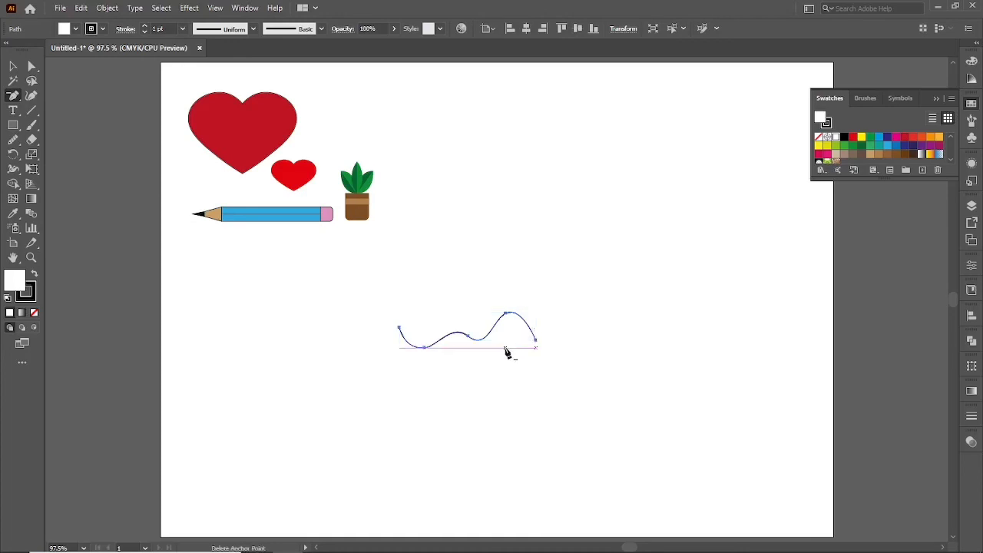
Select the whole wavy path and delete it from the artboard.
key("v")
left_click(463, 404)
left_click_drag(468, 278, 502, 399)
key("Delete")
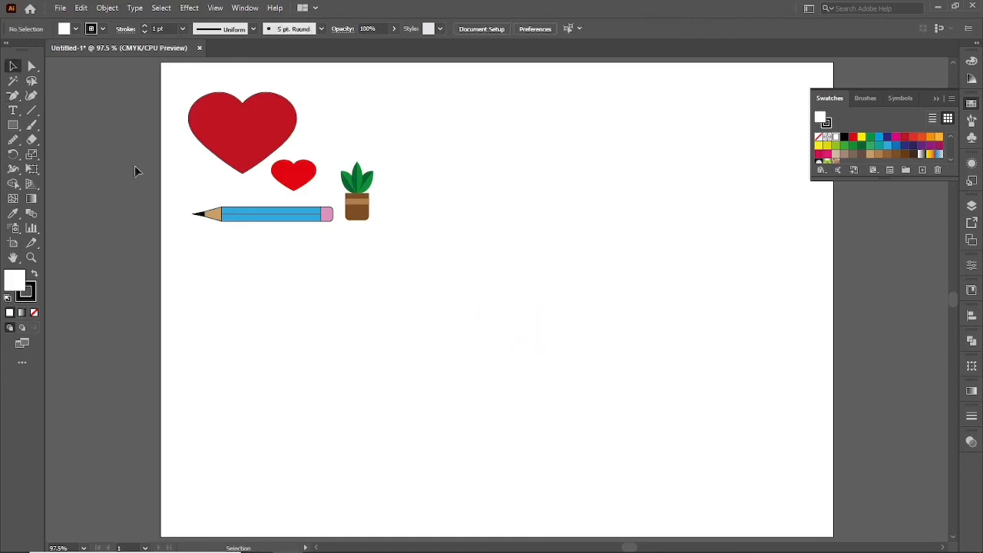
Draw a straight horizontal two-point line with the Pen tool in the empty area below the artwork.
left_click(12, 96)
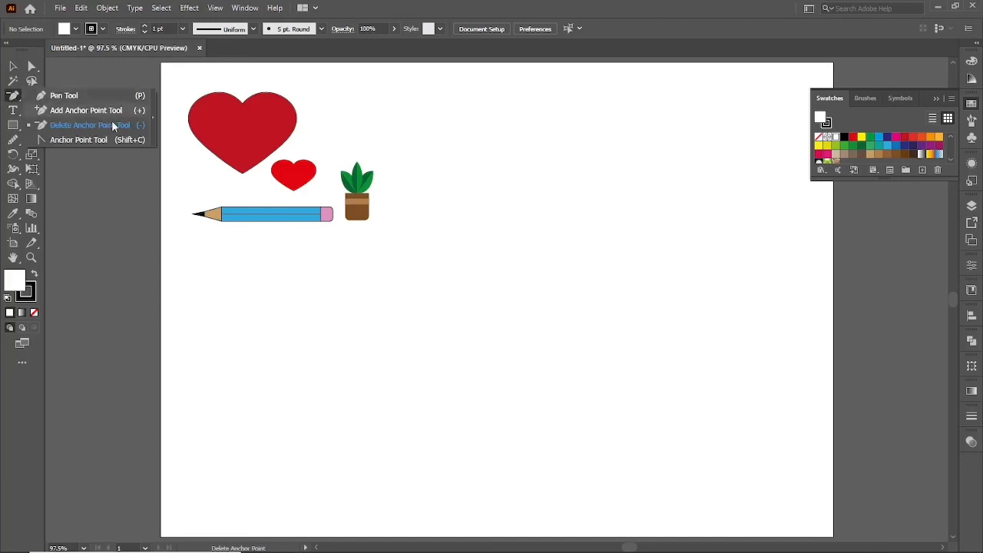
left_click(14, 98)
key("p")
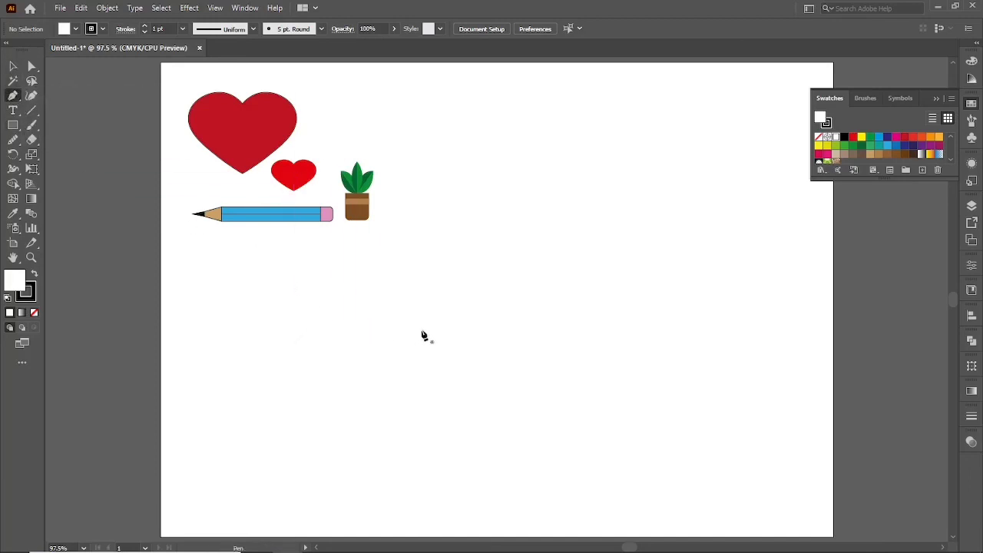
left_click(422, 329)
left_click(536, 328)
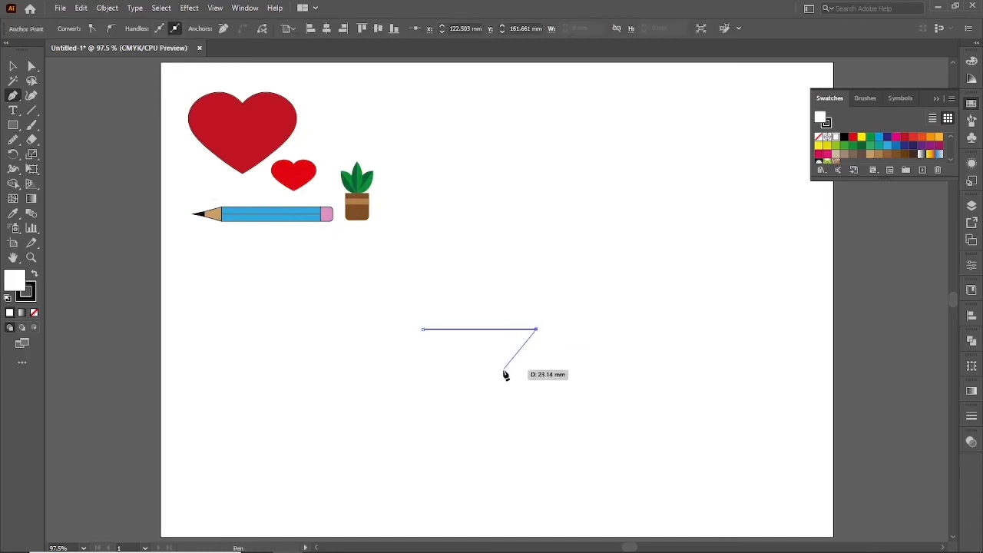
key("v")
left_click(460, 391)
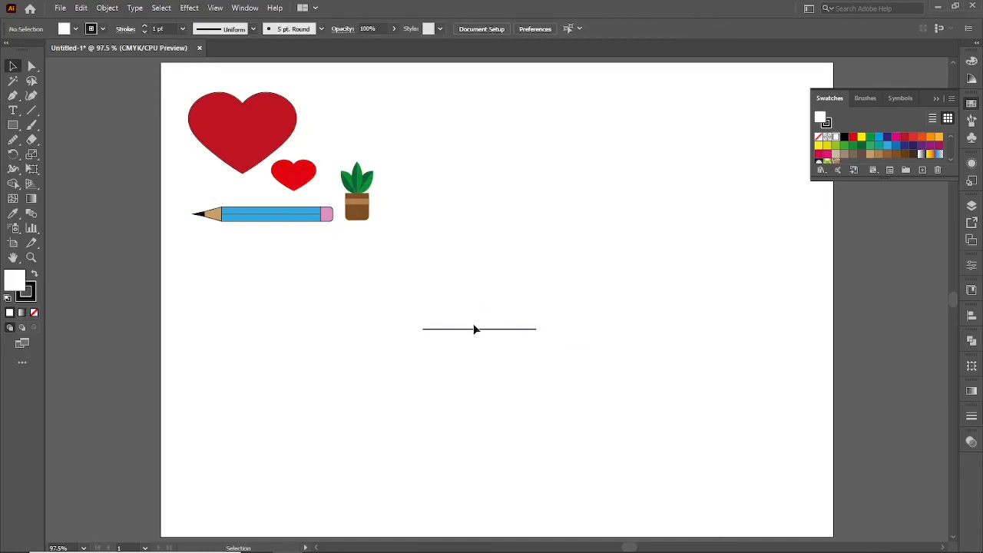
Bend the straight line's middle upward into an arch and back downward with the Anchor Point tool.
left_click_drag(13, 95, 131, 142)
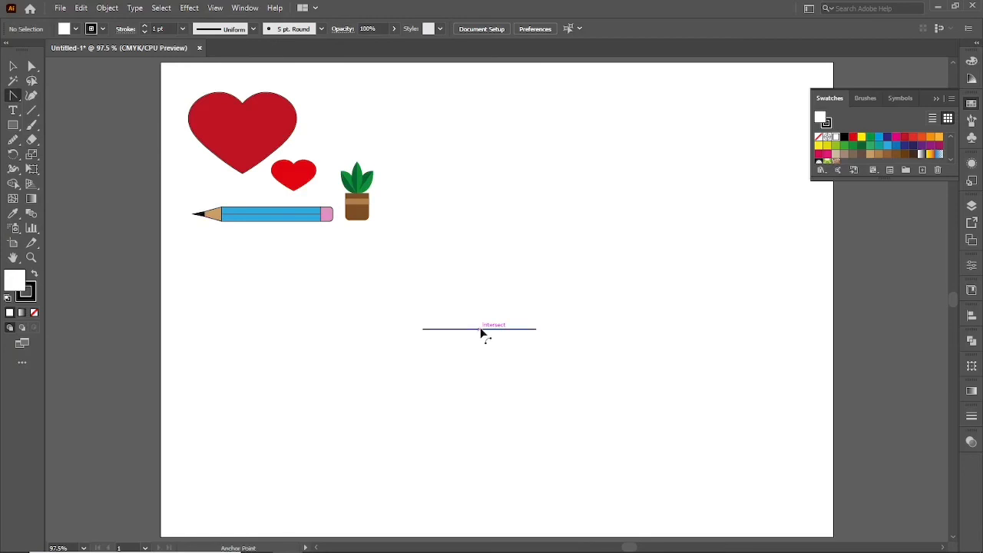
left_click_drag(482, 327, 483, 298)
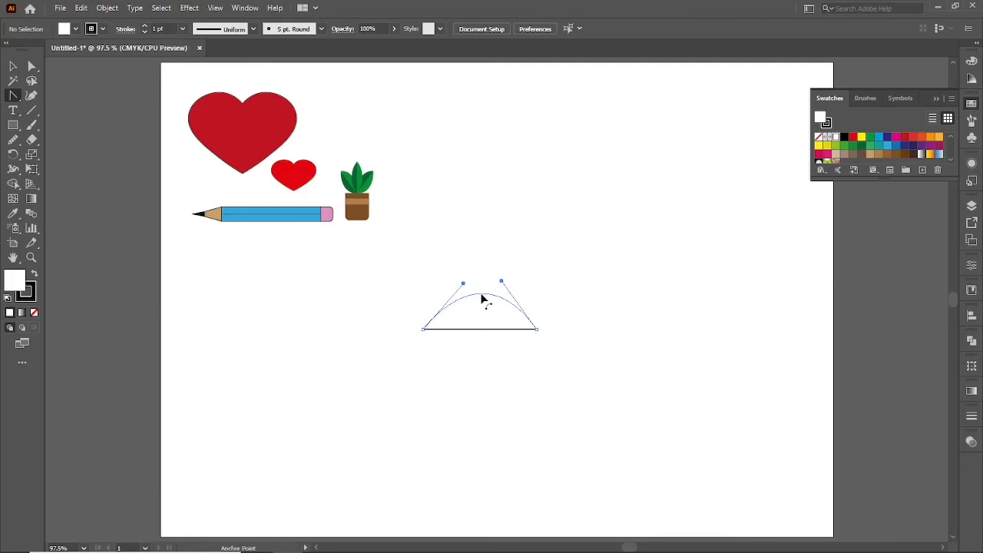
left_click_drag(482, 300, 512, 360)
Select the bent line and delete it.
key("v")
left_click(484, 347)
key("Delete")
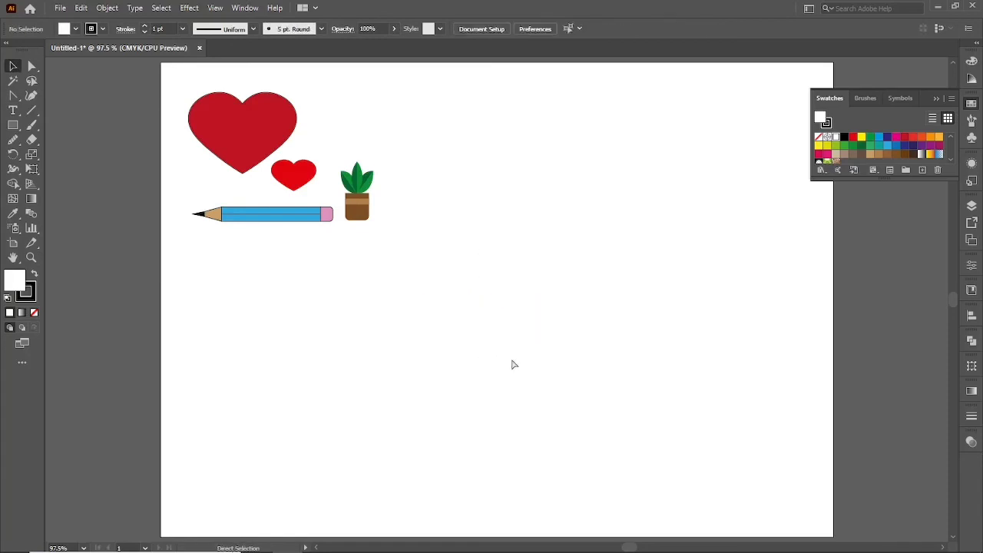